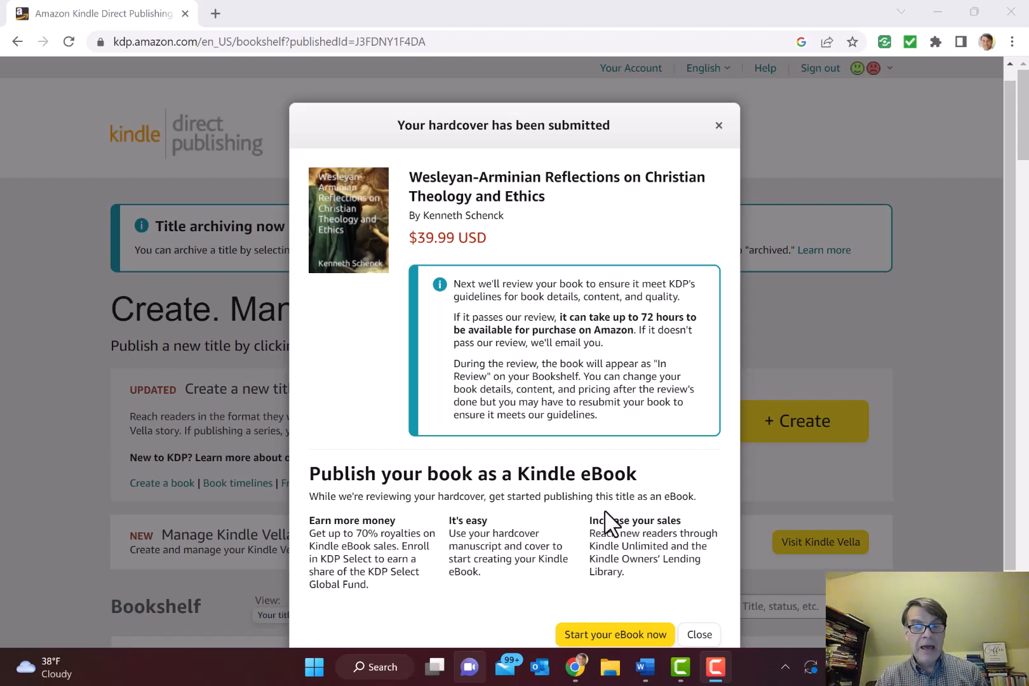
Step: Start the Kindle eBook version of the submitted hardcover, review its prefilled details and save them to continue to the content stage
left_click(616, 636)
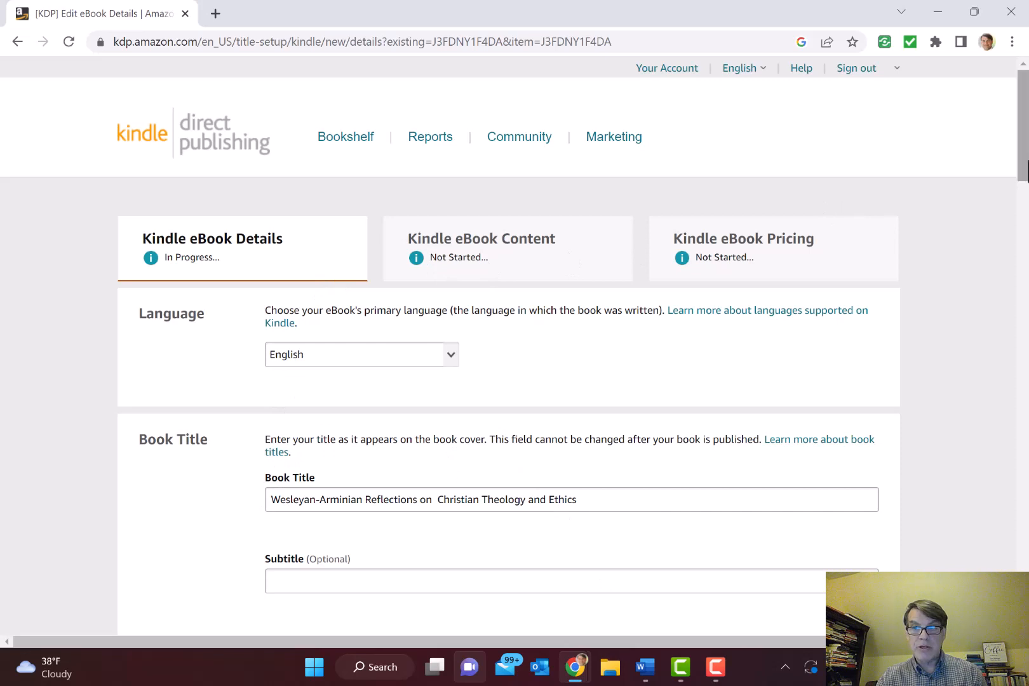
left_click_drag(1027, 137, 1028, 343)
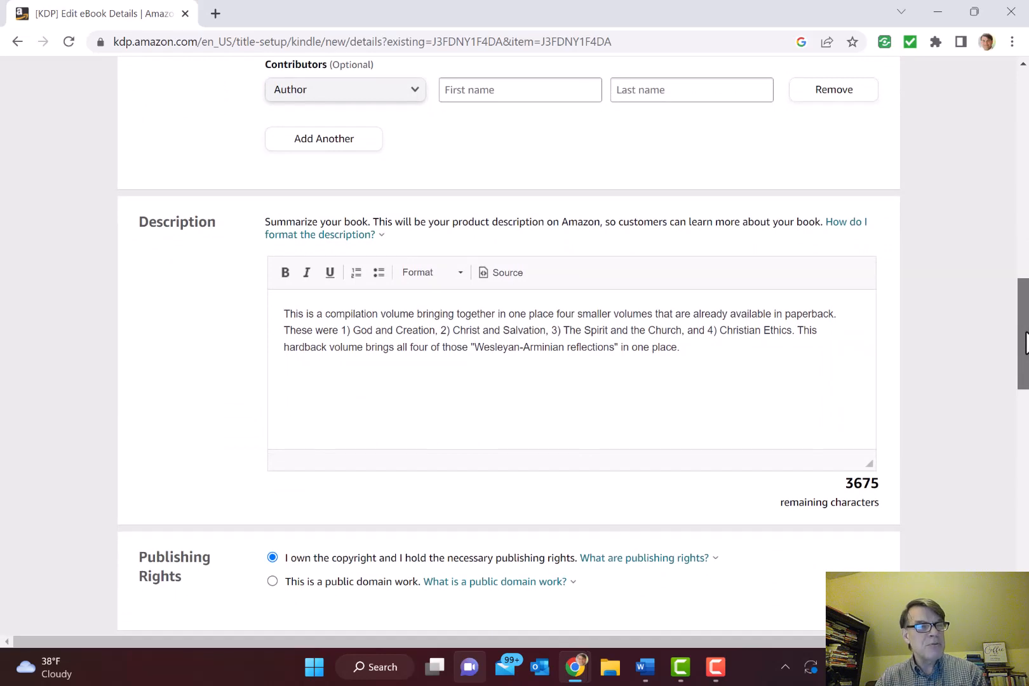
left_click_drag(1028, 343, 1028, 520)
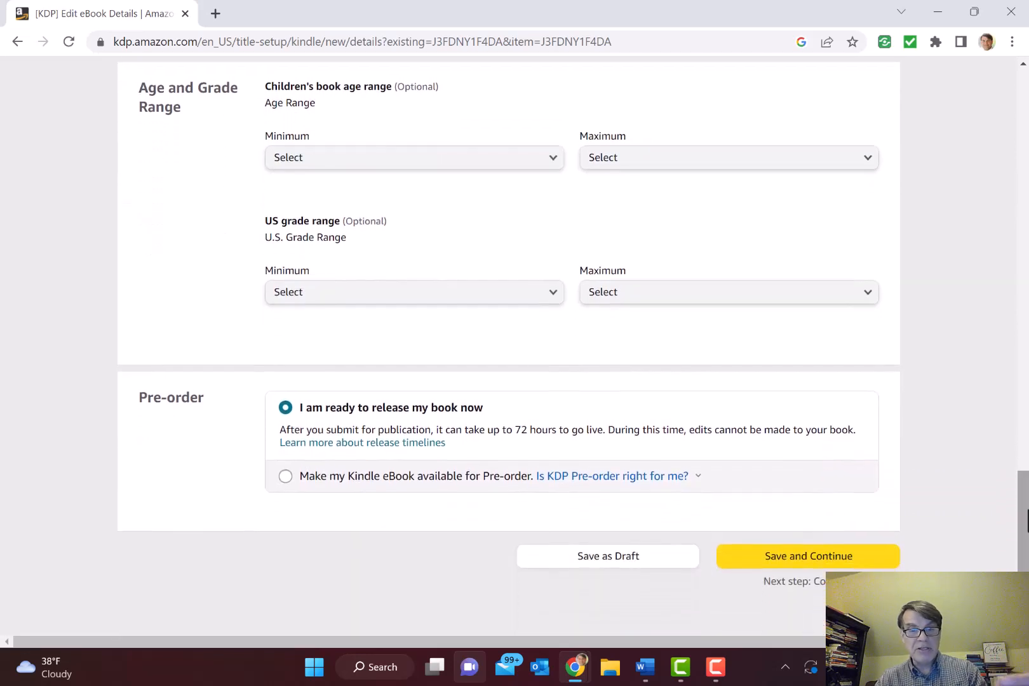
left_click(813, 556)
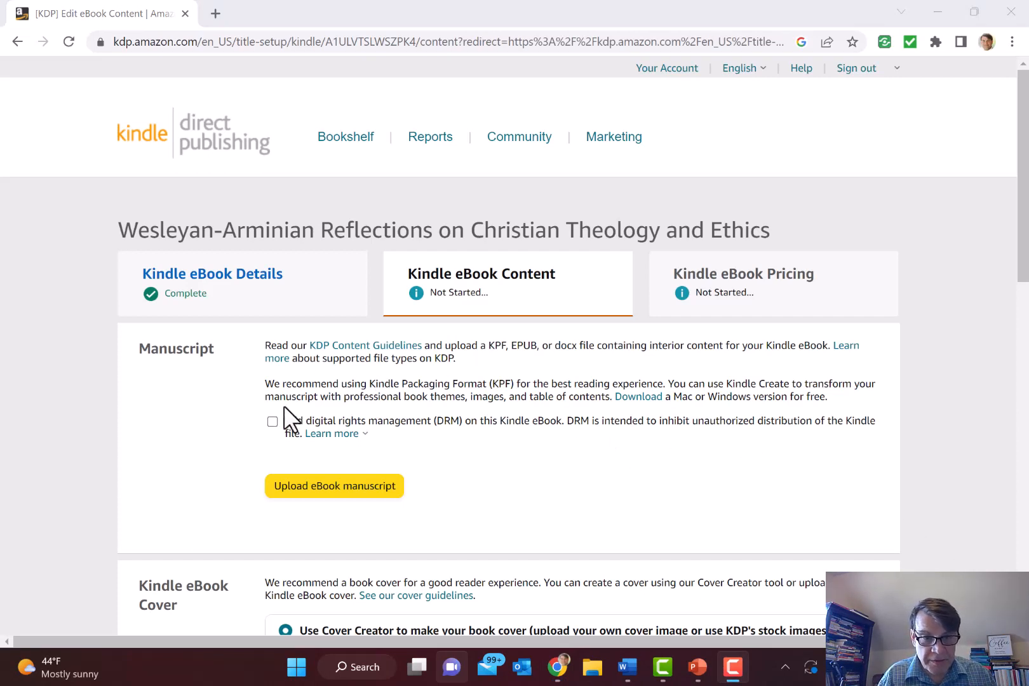
Step: Enable digital rights management for the eBook and switch to the Wesleyan-Arminian Reflections (Kindle) manuscript in Word
left_click(271, 422)
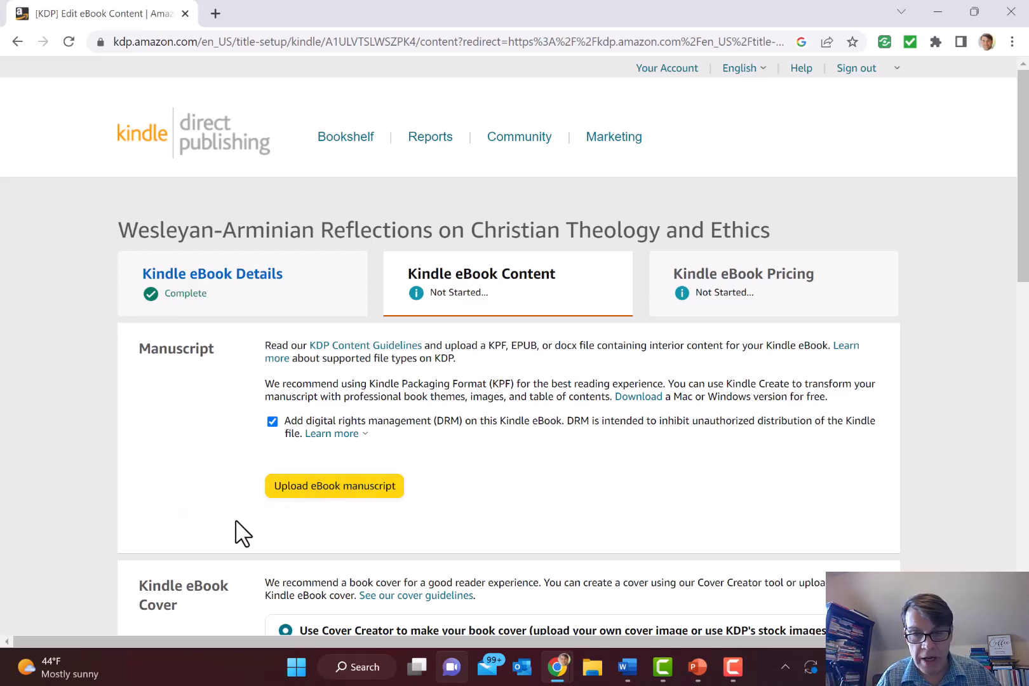
mouse_move(627, 667)
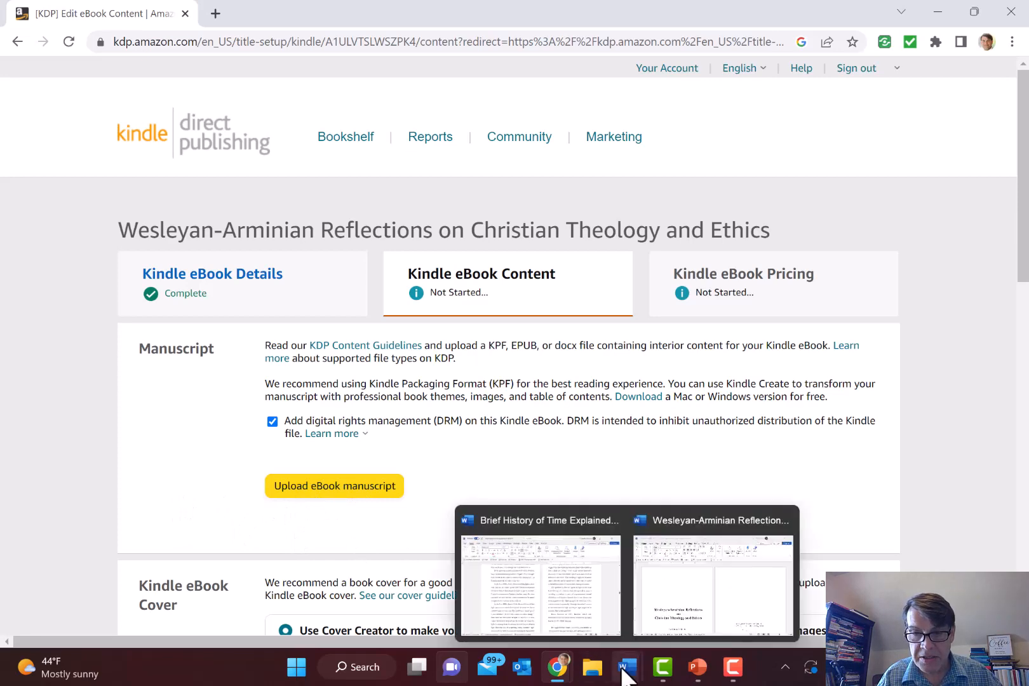
left_click(668, 625)
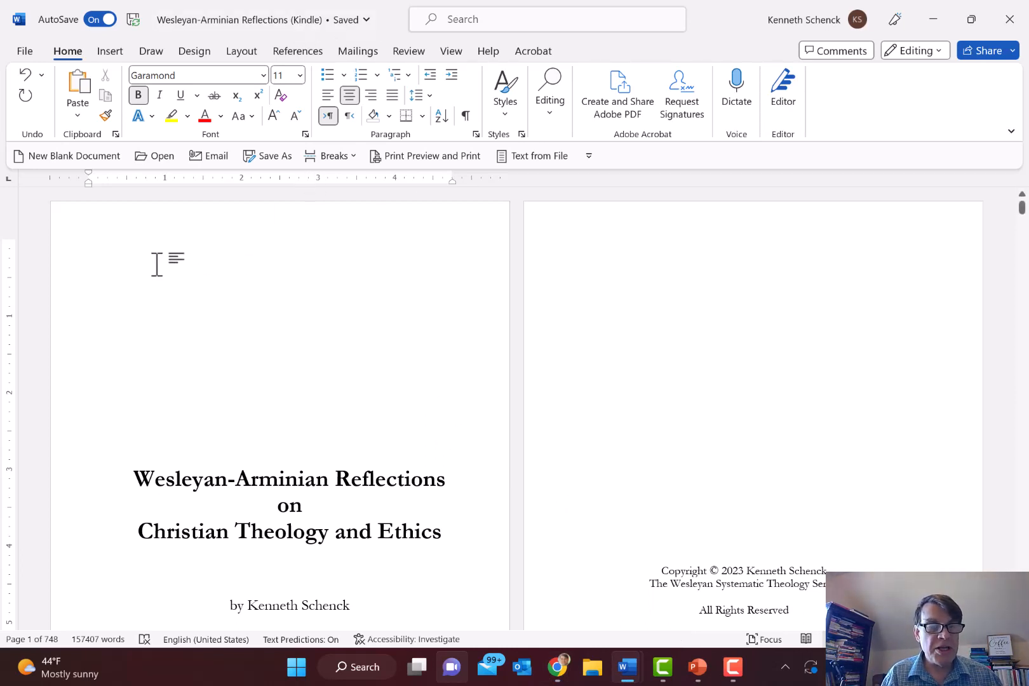
Step: Reduce the empty space above the book title on the title page to two blank lines
key("Delete")
key("Delete")
key("Delete")
key("Delete")
key("Delete")
key("Delete")
key("Delete")
key("Delete")
key("Delete")
key("Delete")
key("Delete")
key("Delete")
key("Delete")
key("Delete")
key("Delete")
key("Delete")
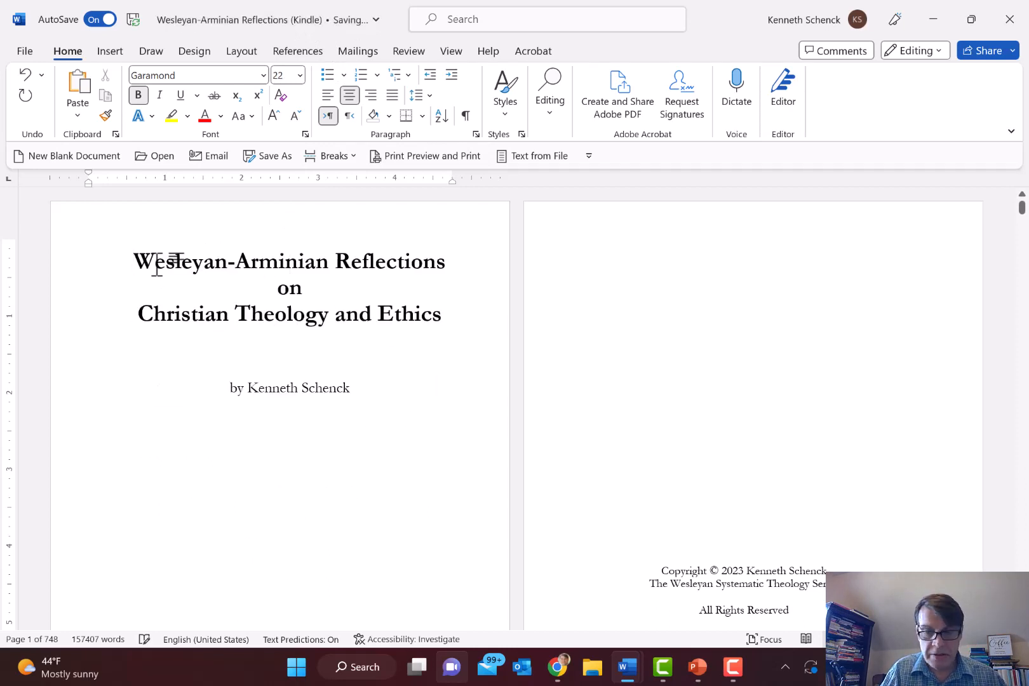
key("Return")
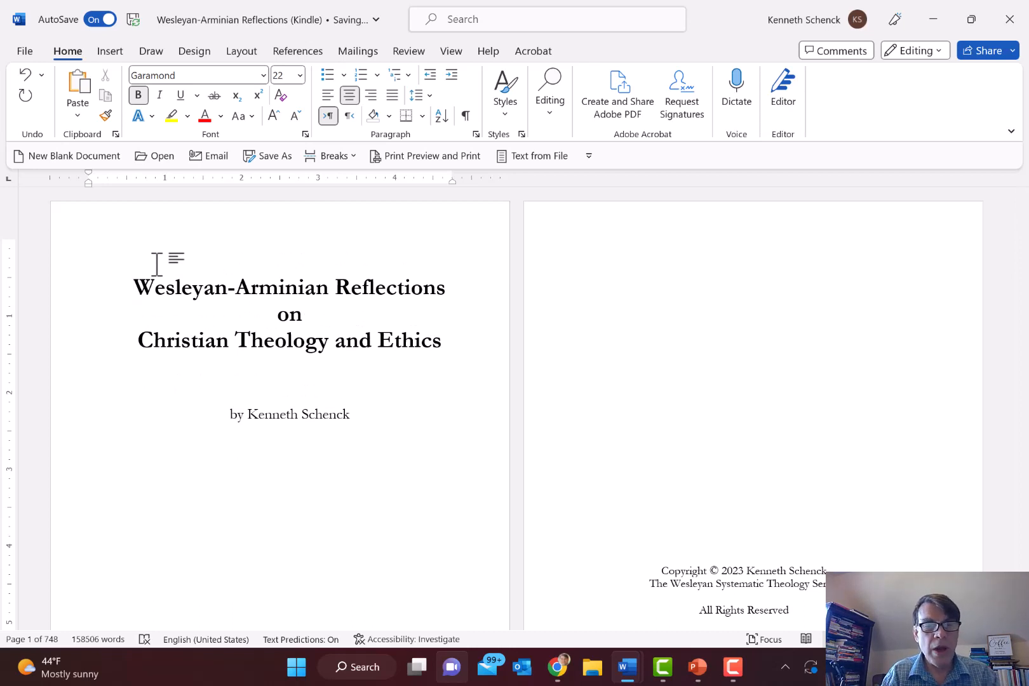
key("Return")
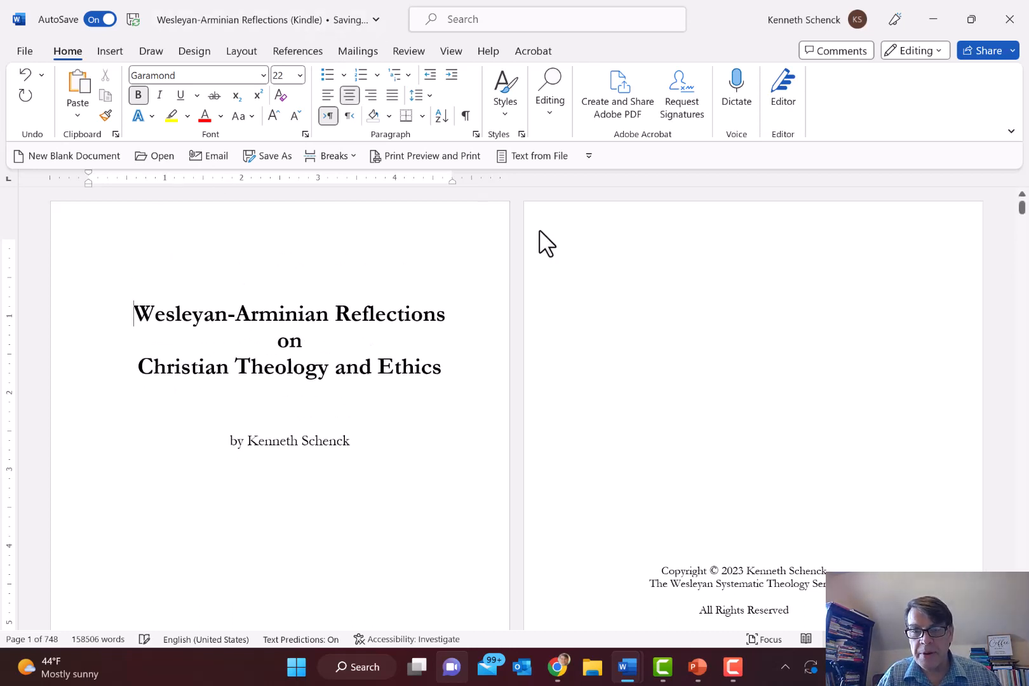
Step: Delete the run of blank lines above the copyright notice on the second page
left_click(679, 277)
key("Delete")
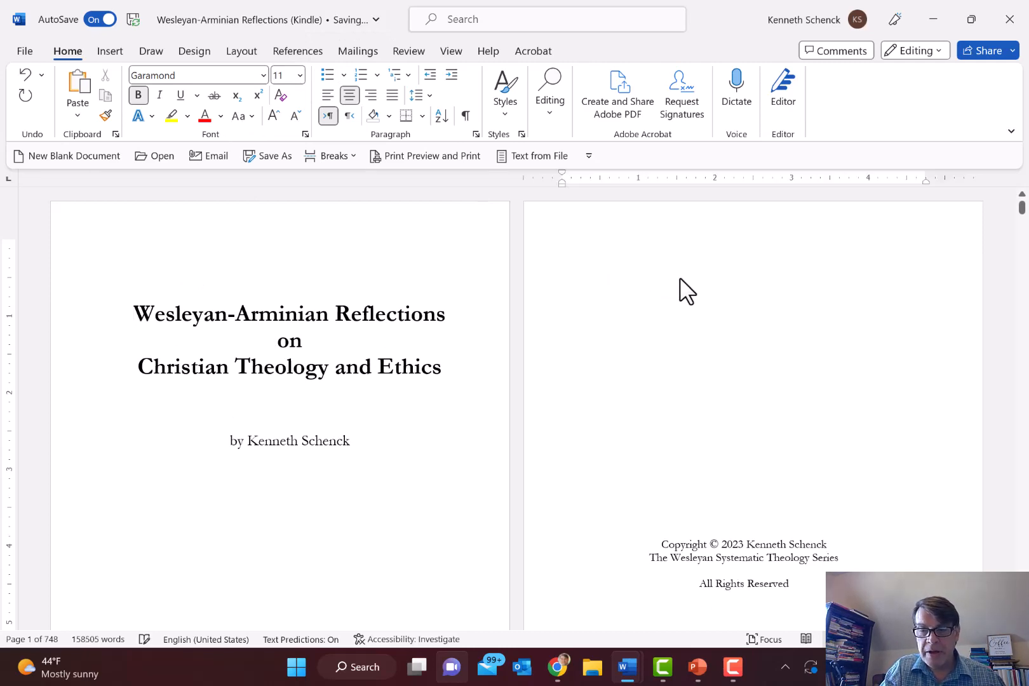
key("Delete")
key("Delete")
key("Delete")
key("Delete")
key("Delete")
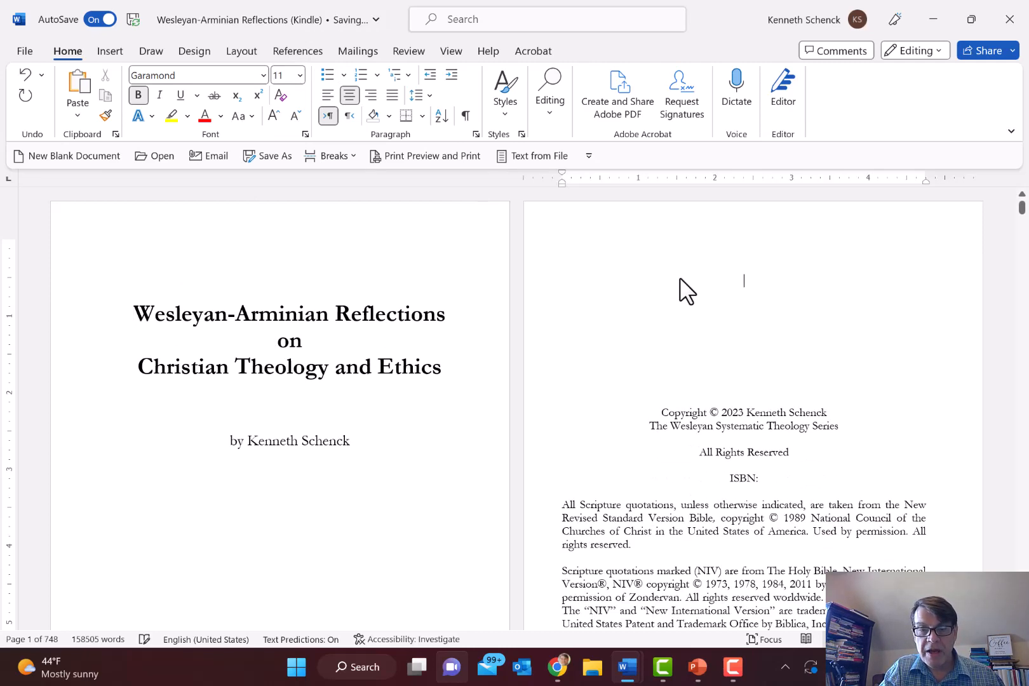
key("Delete")
key("Delete")
key("Delete")
key("Delete")
key("Delete")
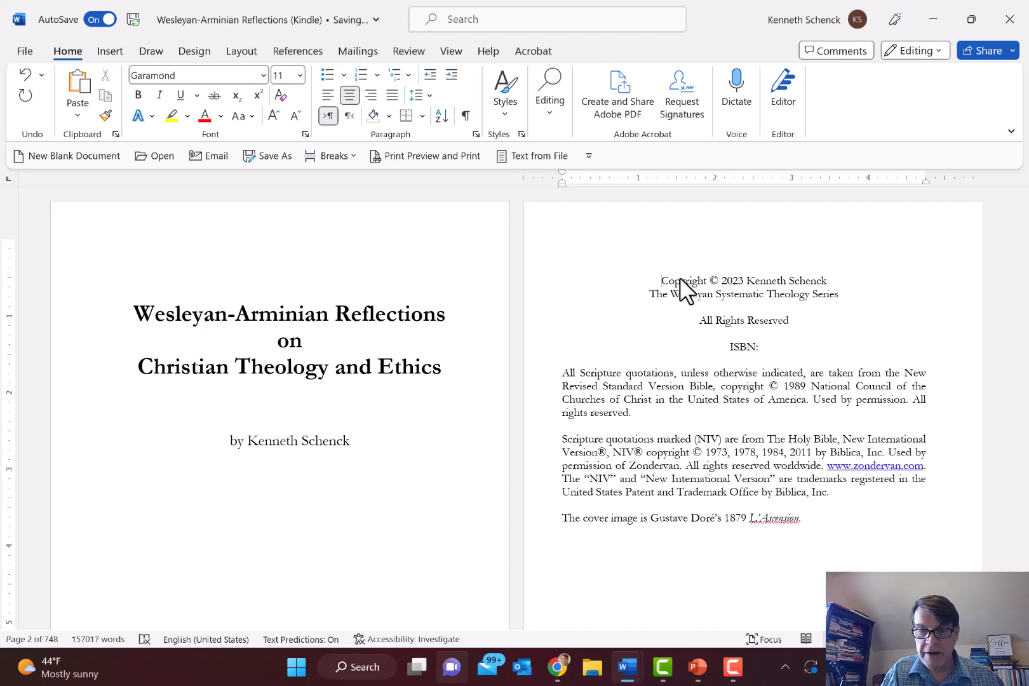
Step: Review the copyright page, the contents list and the opening essay up to the Introduction page for leftover print spacing
key("Down")
key("Down")
key("Down")
key("Down")
key("Down")
key("Down")
key("Down")
key("Down")
key("Down")
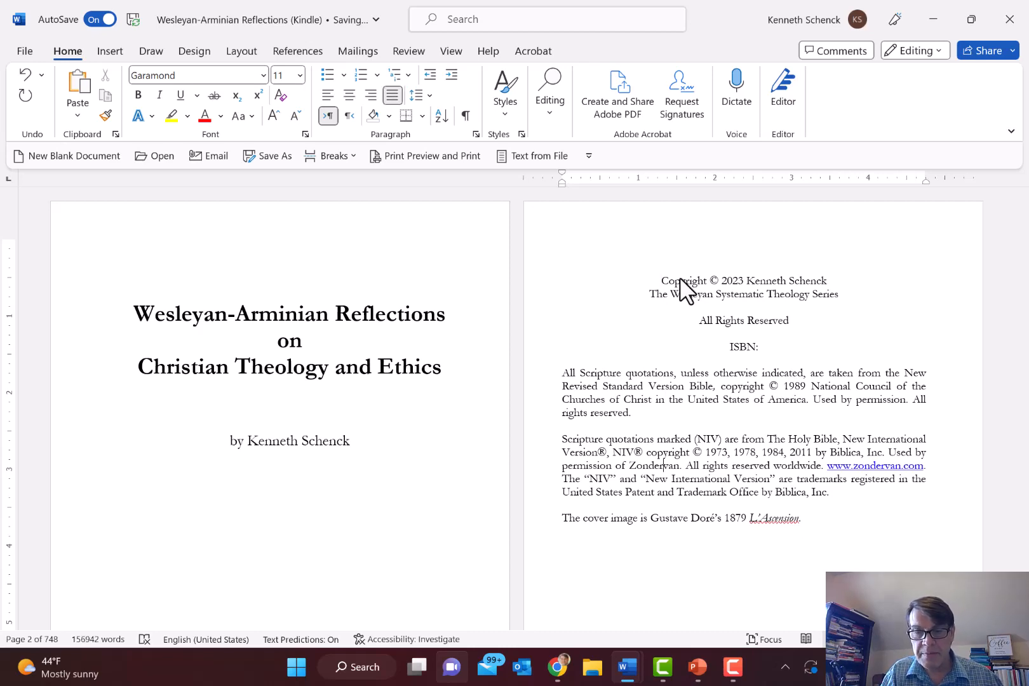
key("Down")
key("Down")
key("Down")
key("Down")
key("Down")
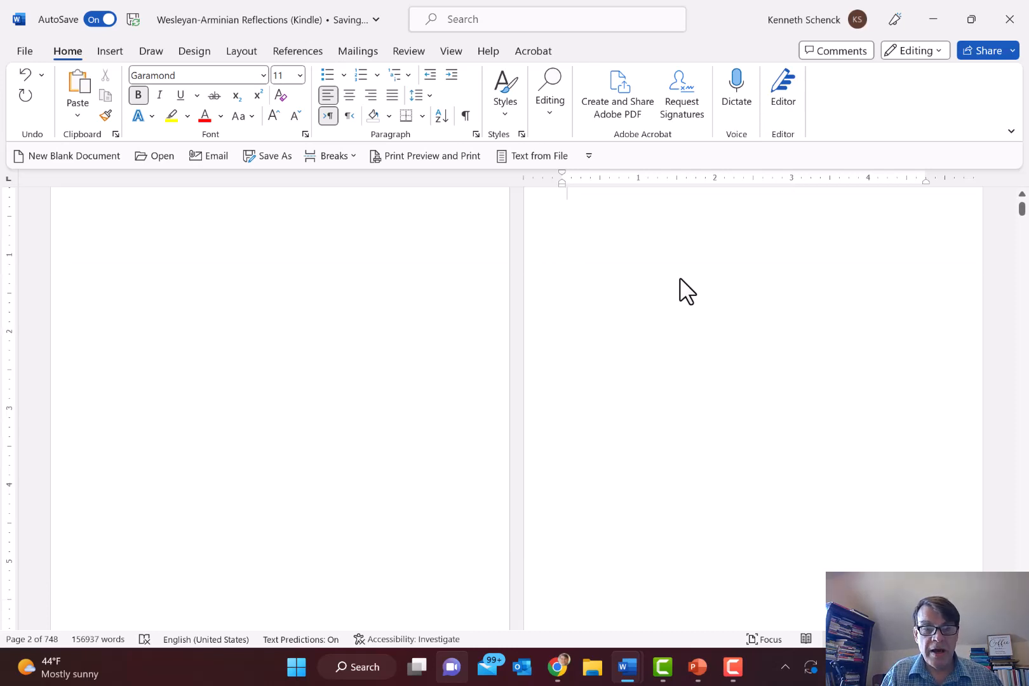
left_click(104, 232)
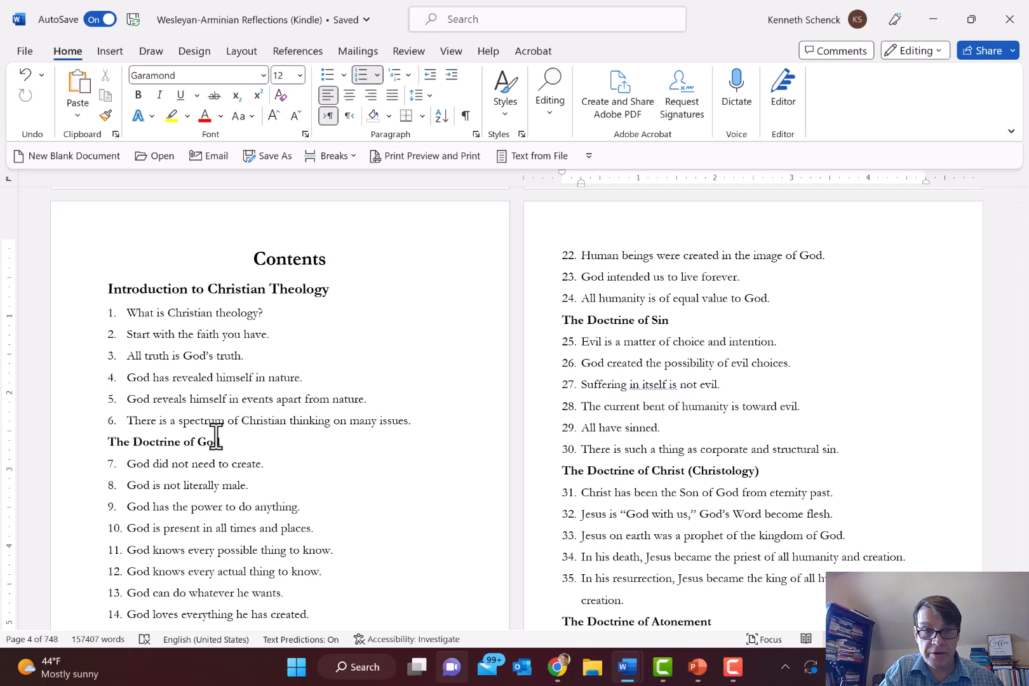
key("Page_Down")
key("Page_Down")
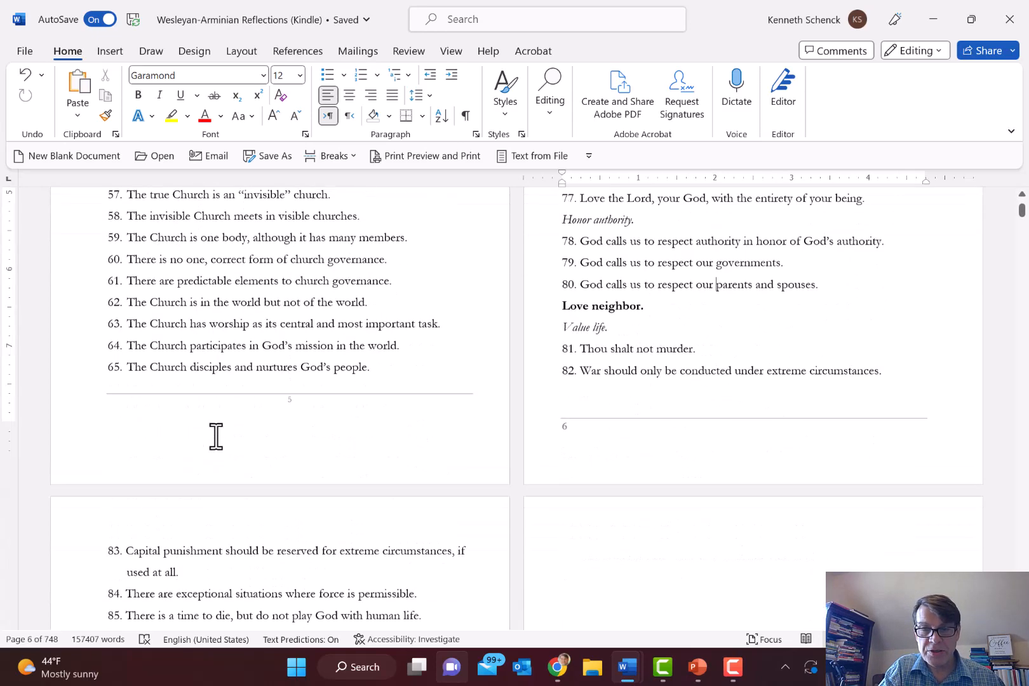
key("Page_Down")
key("Page_Down")
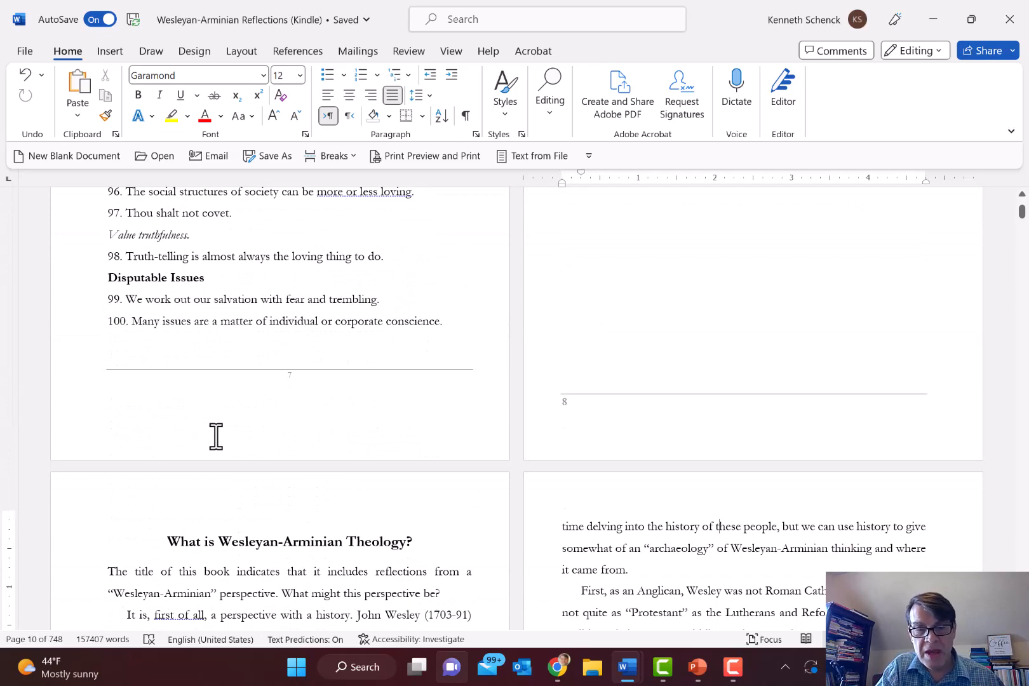
key("Page_Down")
key("Page_Down")
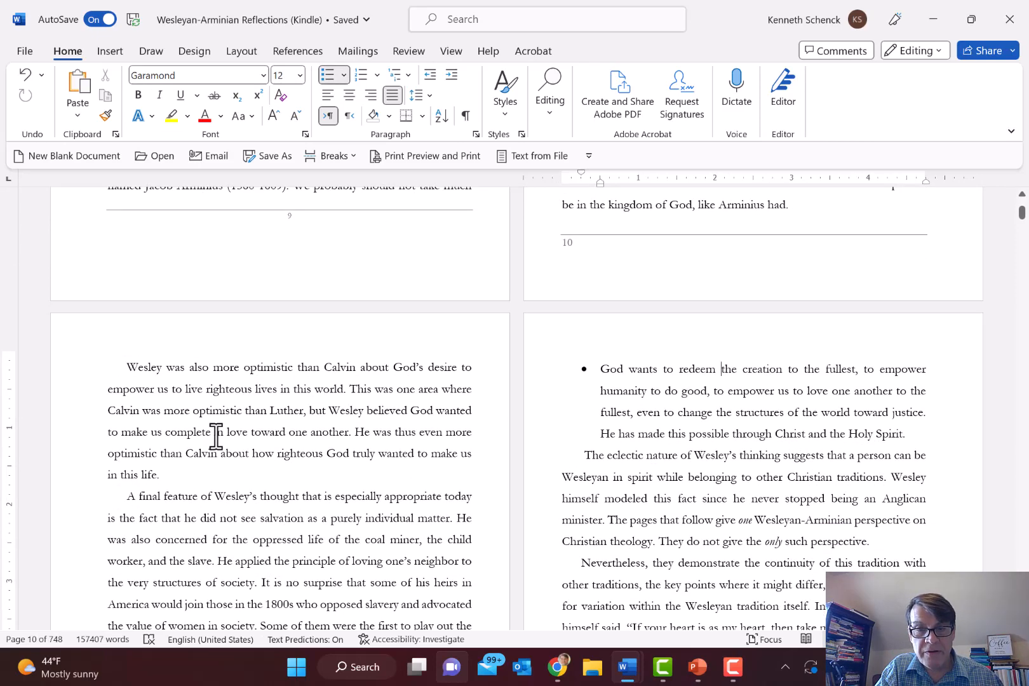
key("Page_Down")
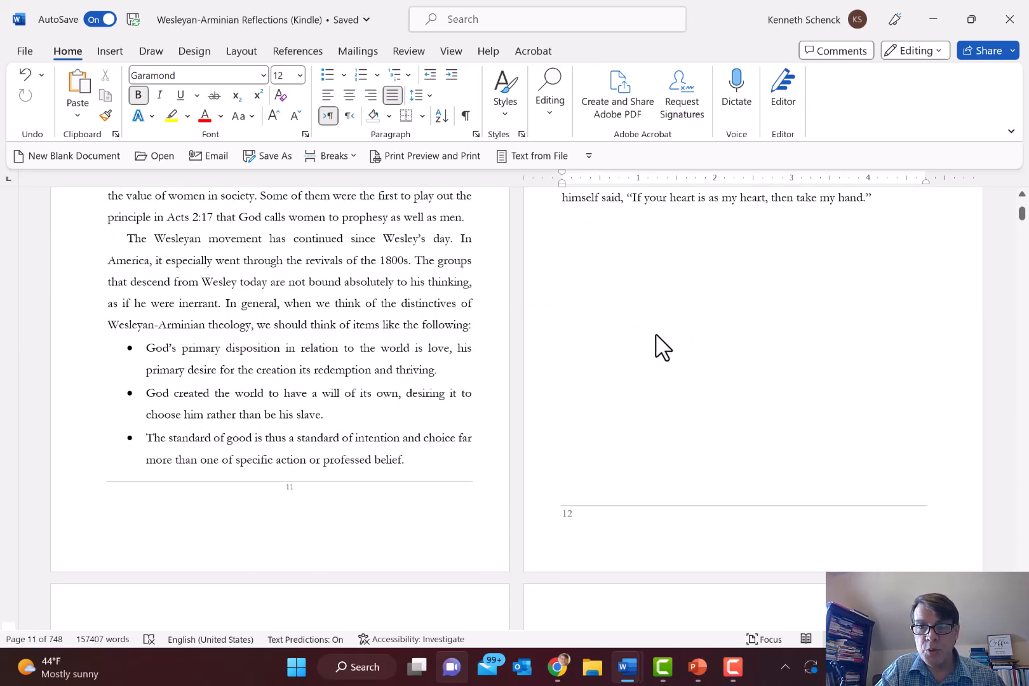
key("Page_Down")
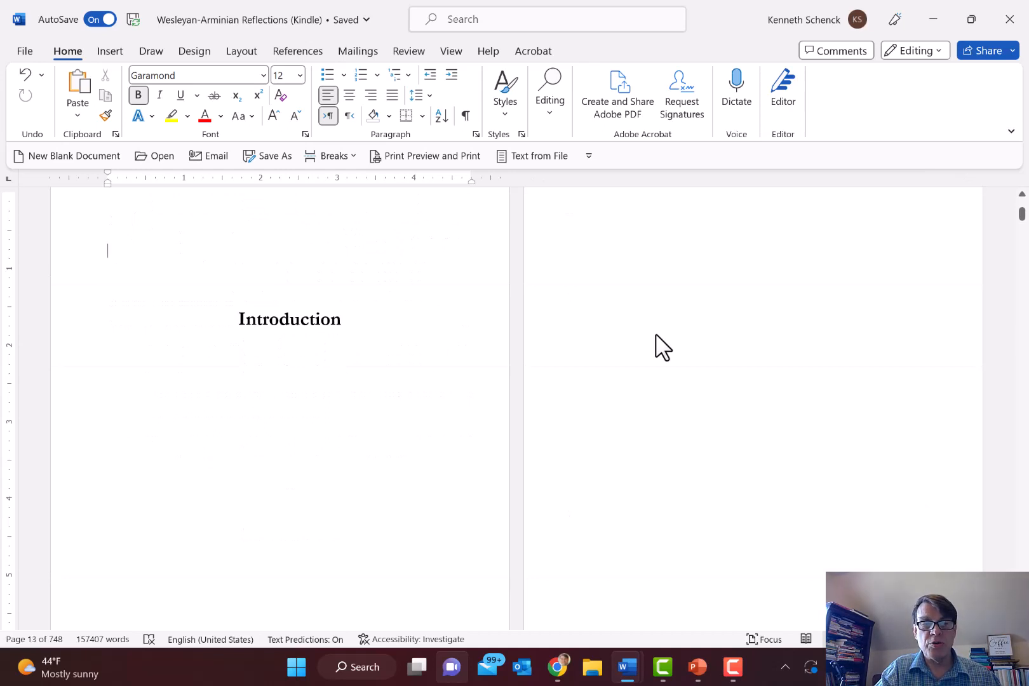
Step: Delete three blank lines above the Introduction heading
left_click(1022, 194)
left_click(1022, 194)
left_click(1021, 193)
left_click(1021, 194)
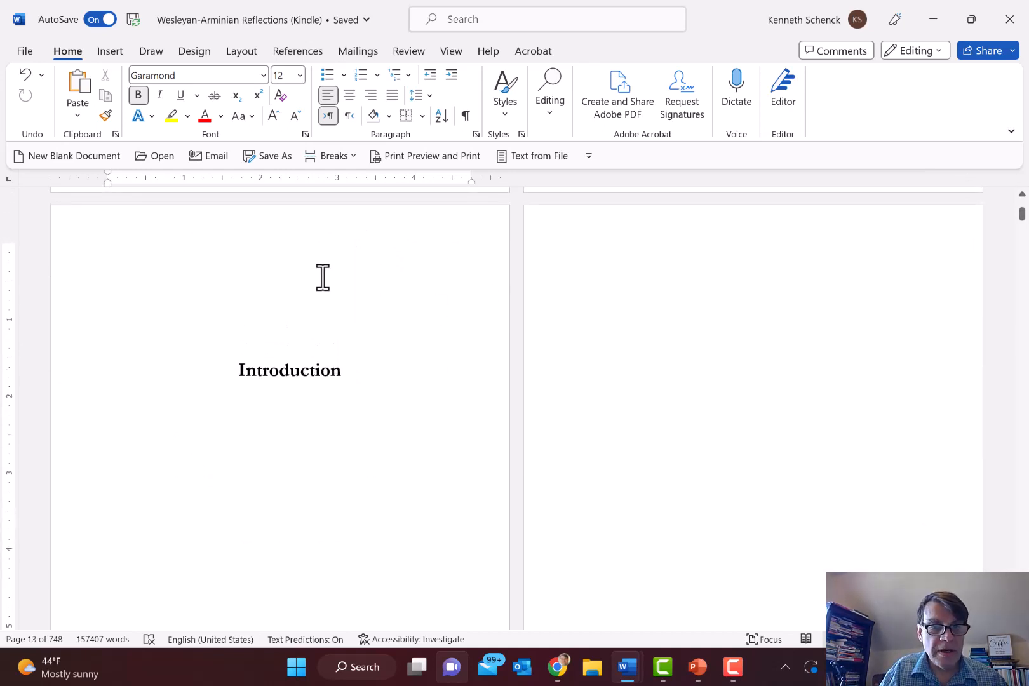
key("Delete")
key("Delete")
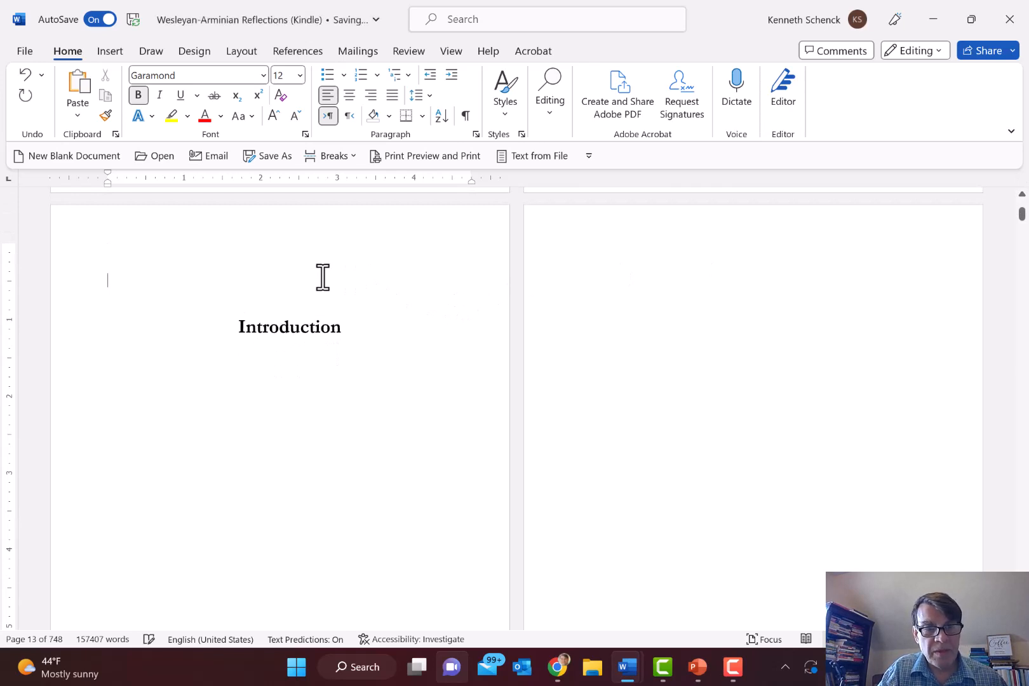
key("Delete")
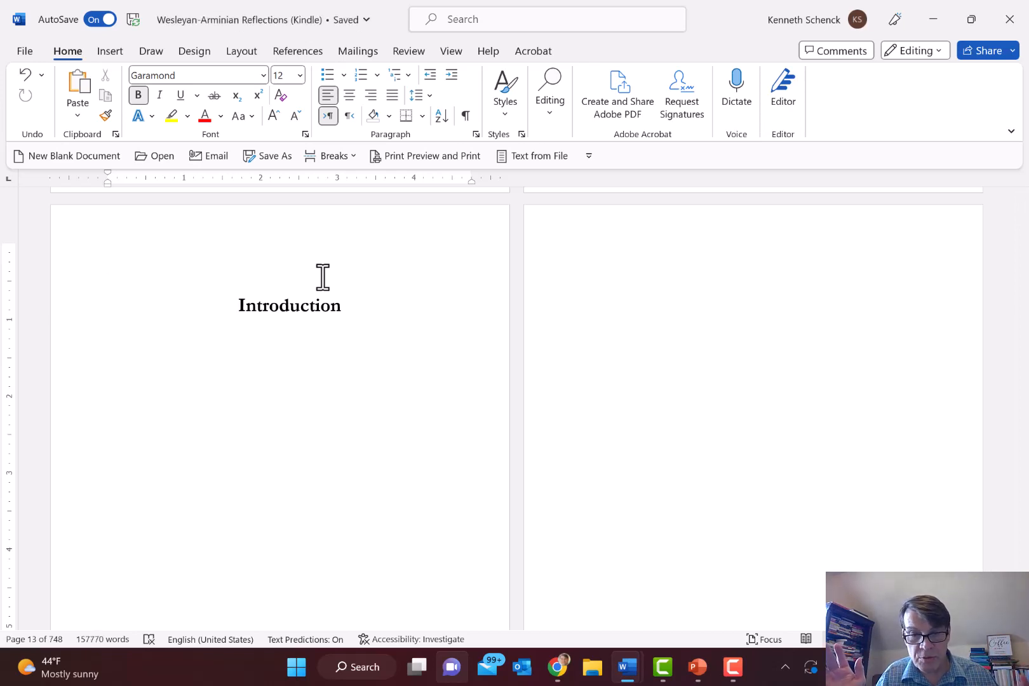
Step: Examine the blank page beside the Introduction and the page breaks and spacing around the open theism section on pages 69 to 72
left_click(807, 267)
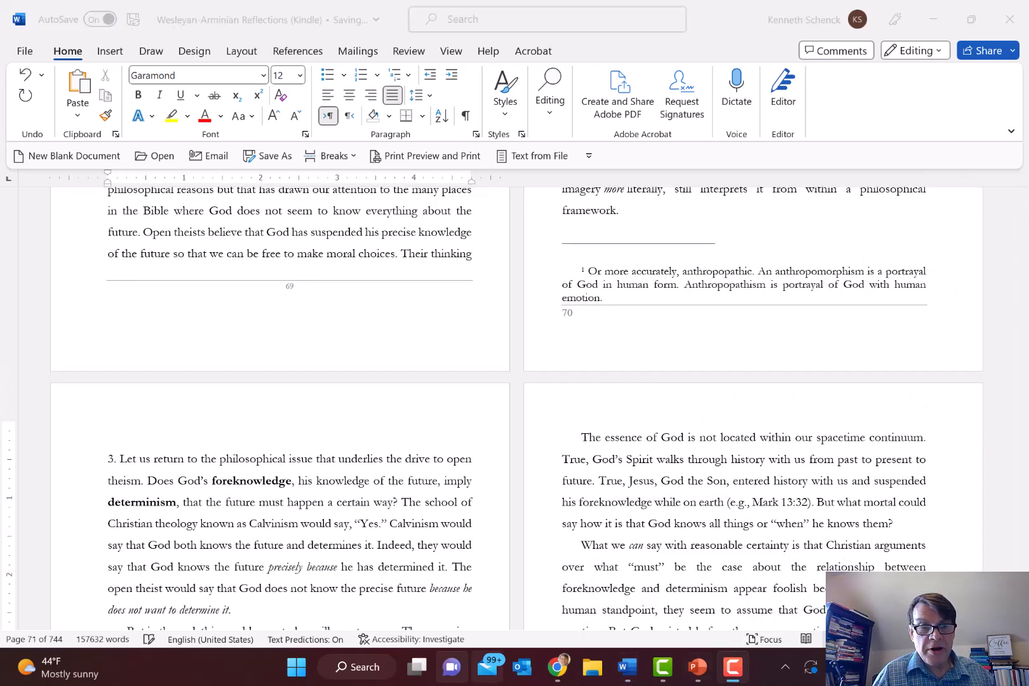
scroll(66, 490, "down", 1)
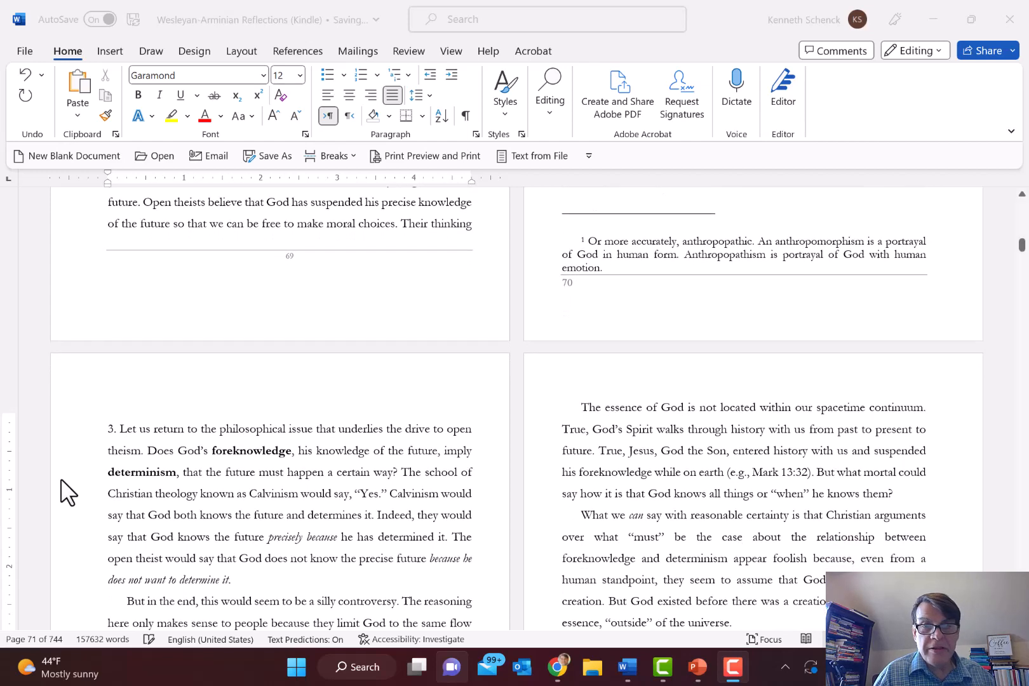
left_click(109, 399)
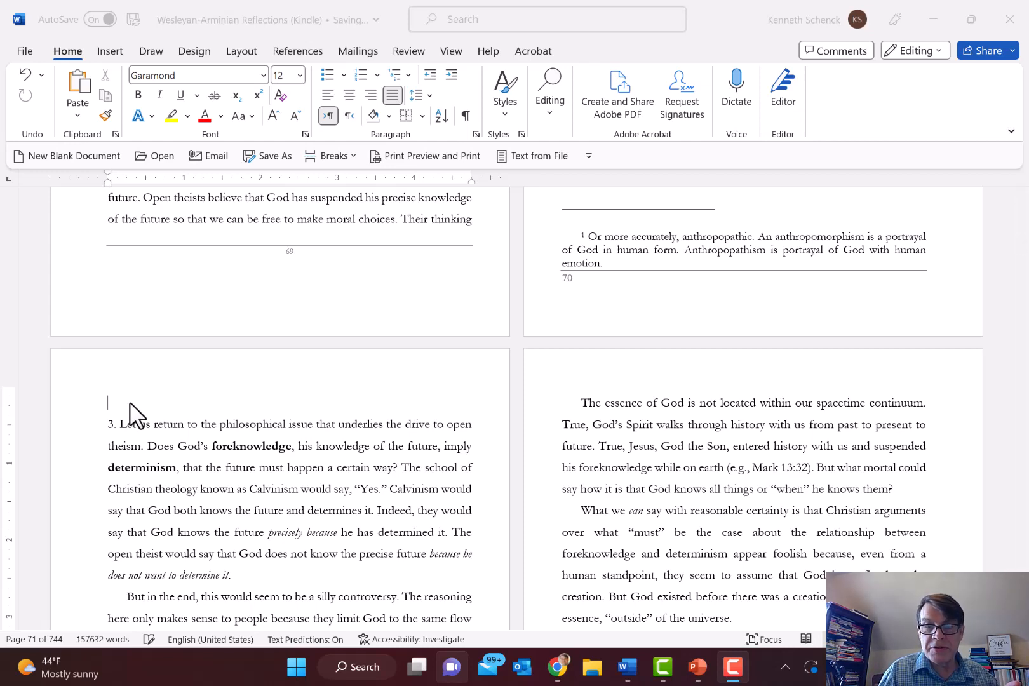
left_click(687, 193)
key("Up")
key("Up")
key("Up")
key("Up")
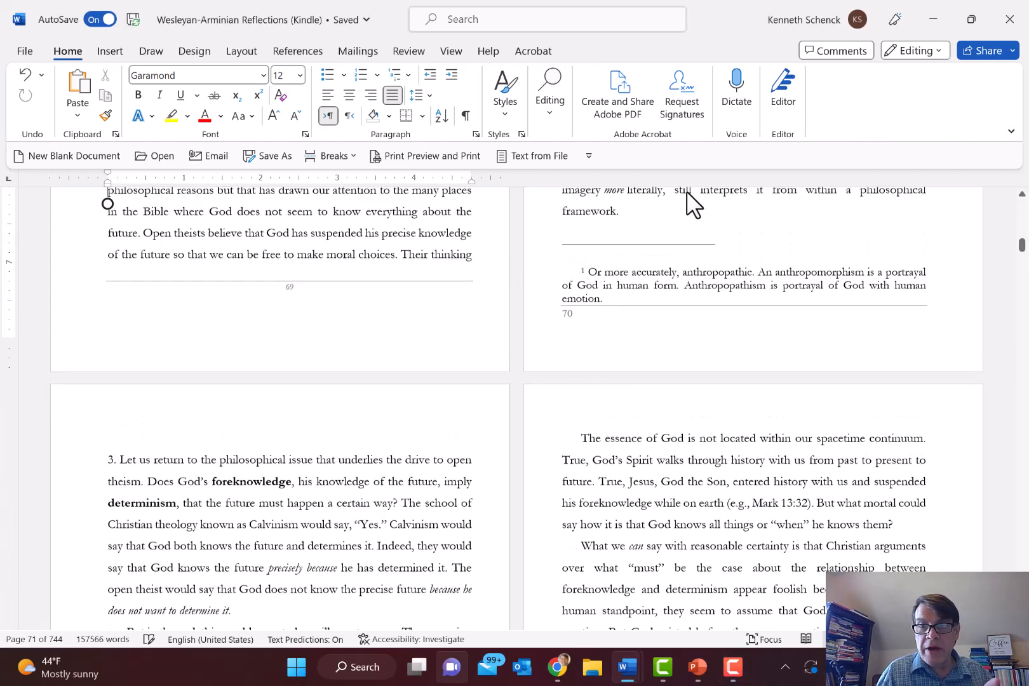
key("Up")
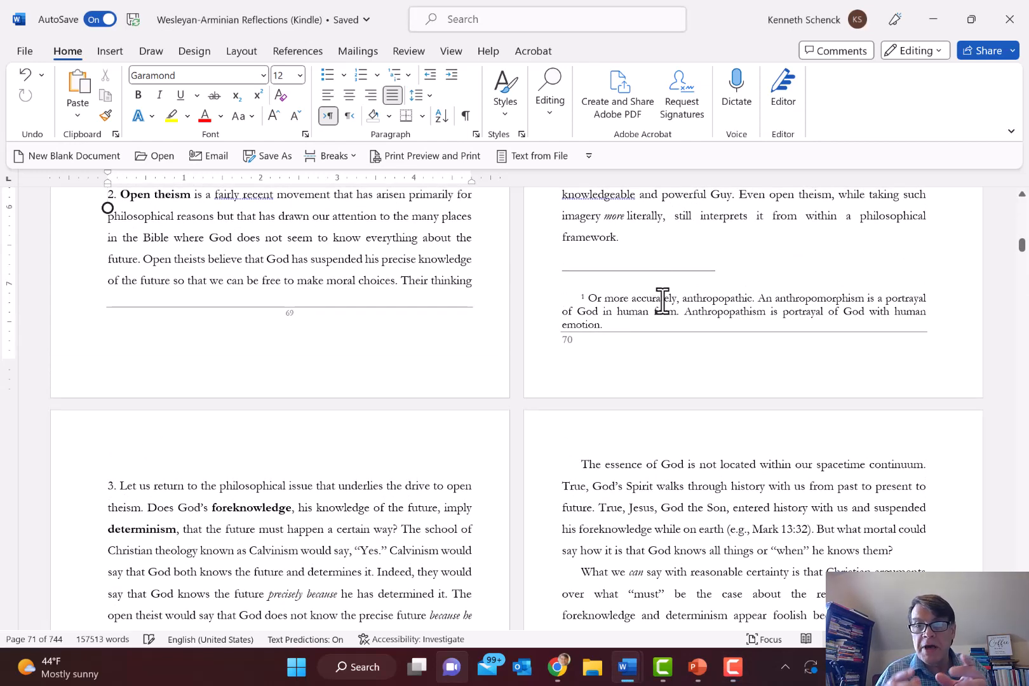
left_click(649, 239)
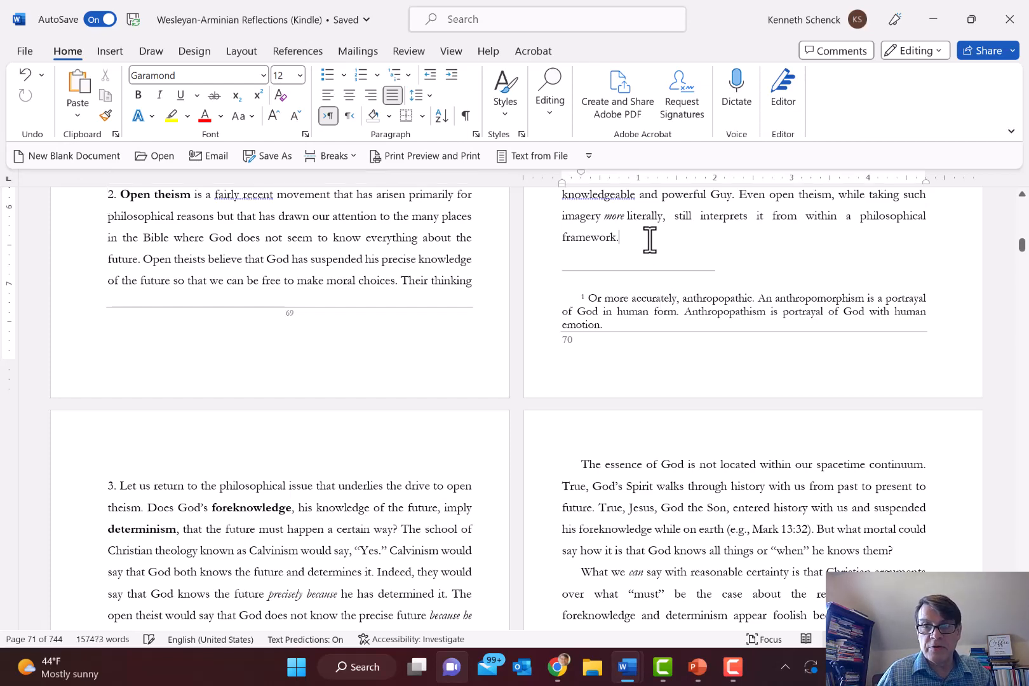
key("Down")
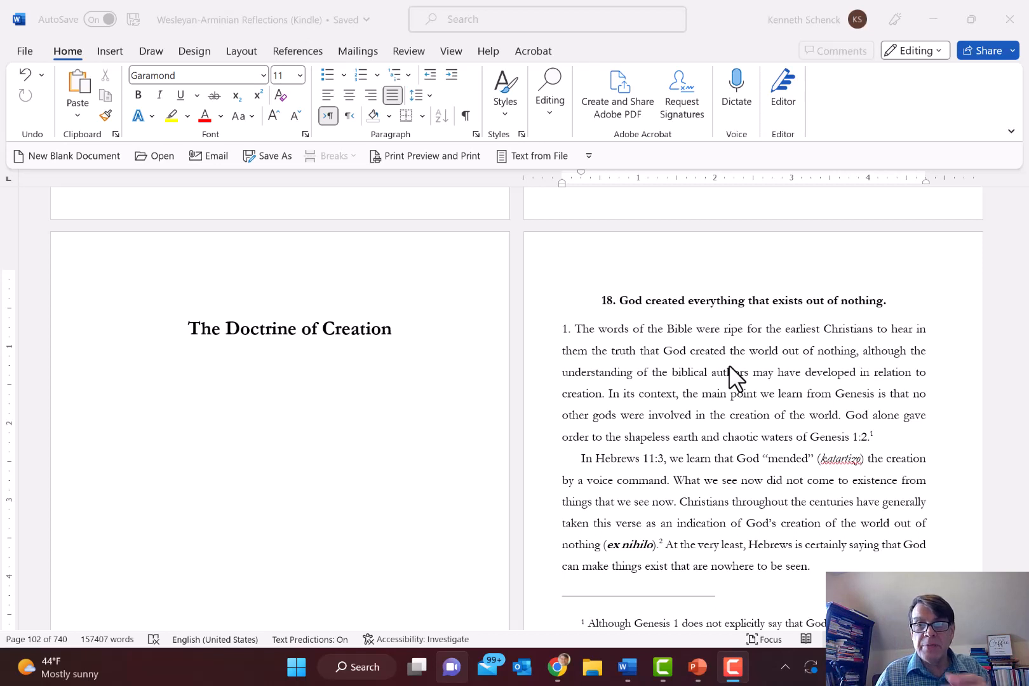
Step: Inspect the spacing at The Doctrine of Creation heading, the law of love section and the Theology in Bullet Points page
left_click(279, 303)
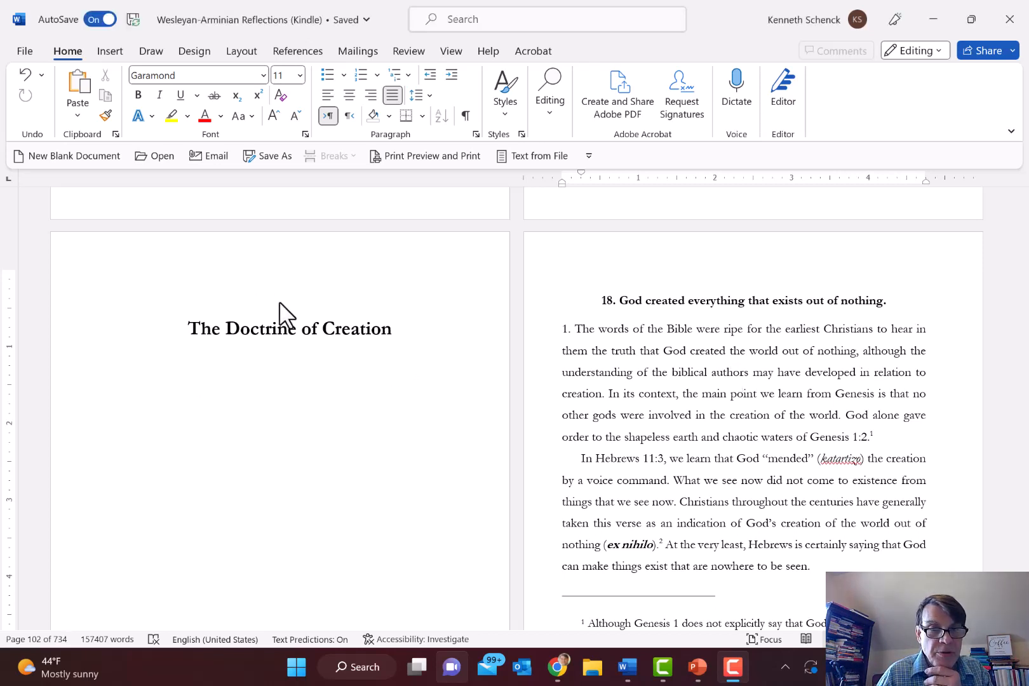
left_click(226, 300)
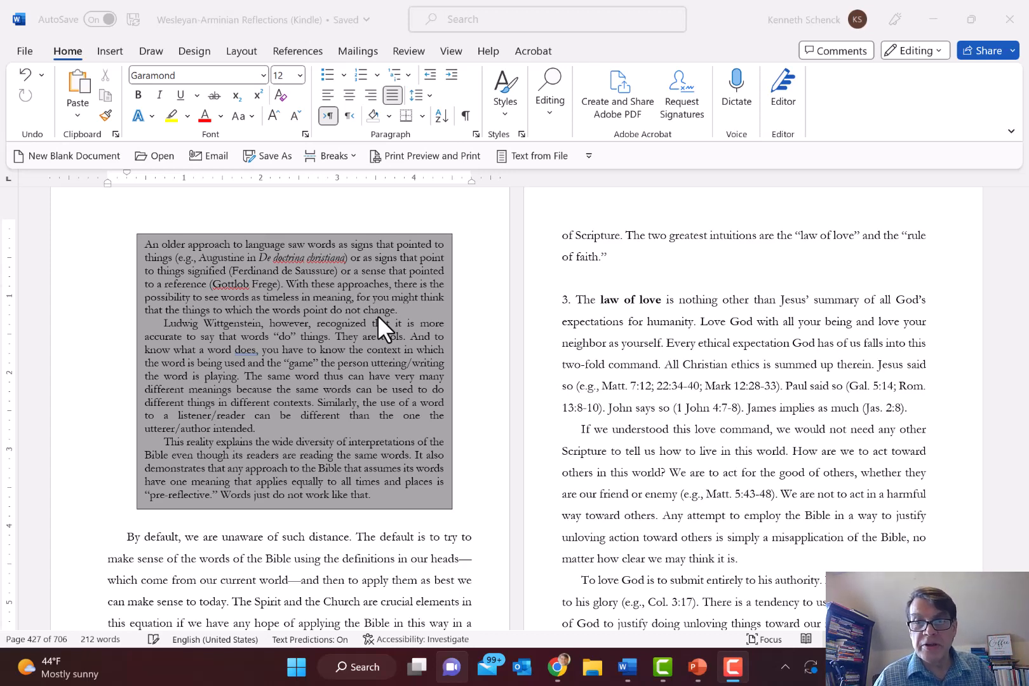
left_click(562, 298)
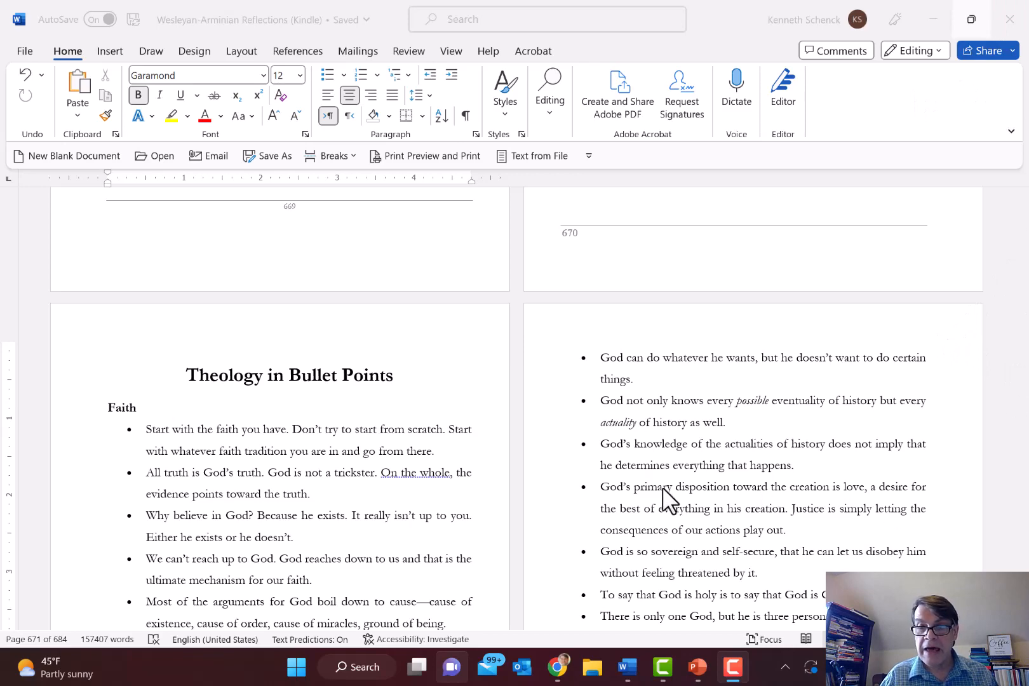
left_click(407, 451)
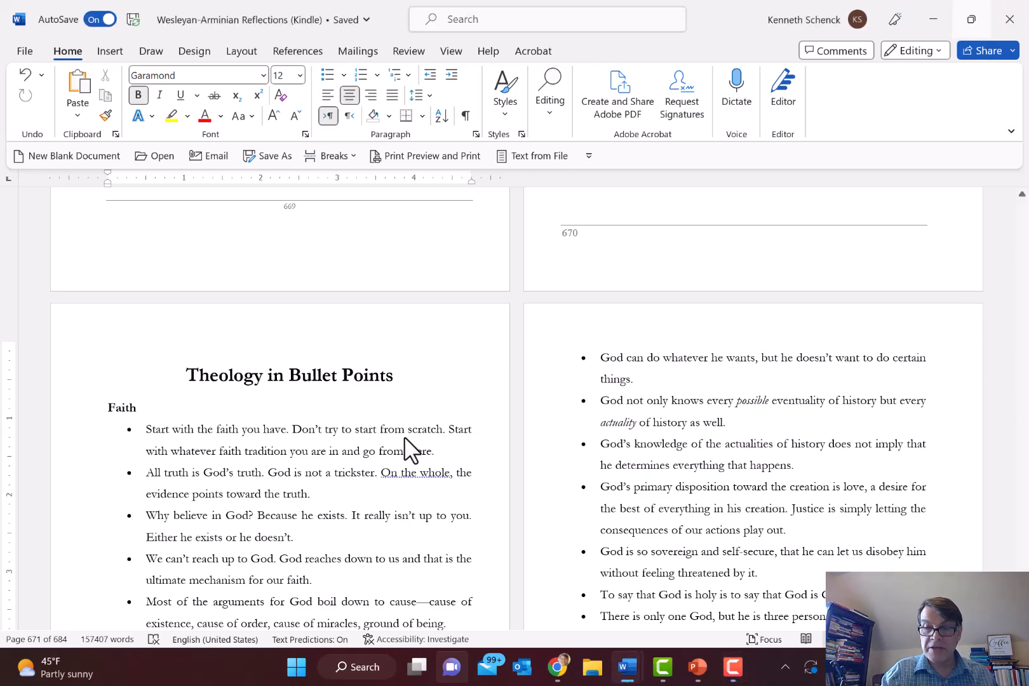
Step: Bookmark the "What is Wesleyan-Arminian Theology?" heading on page 9 with the name Wesleyan
scroll(405, 445, "up", 20)
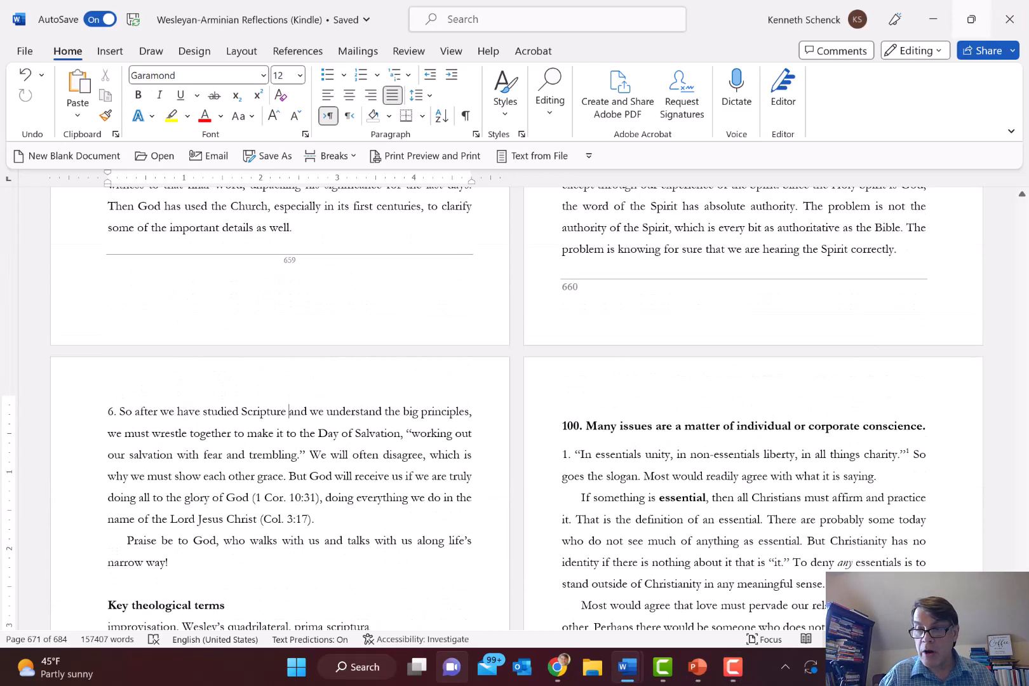
left_click_drag(1023, 605, 1020, 202)
left_click(616, 456)
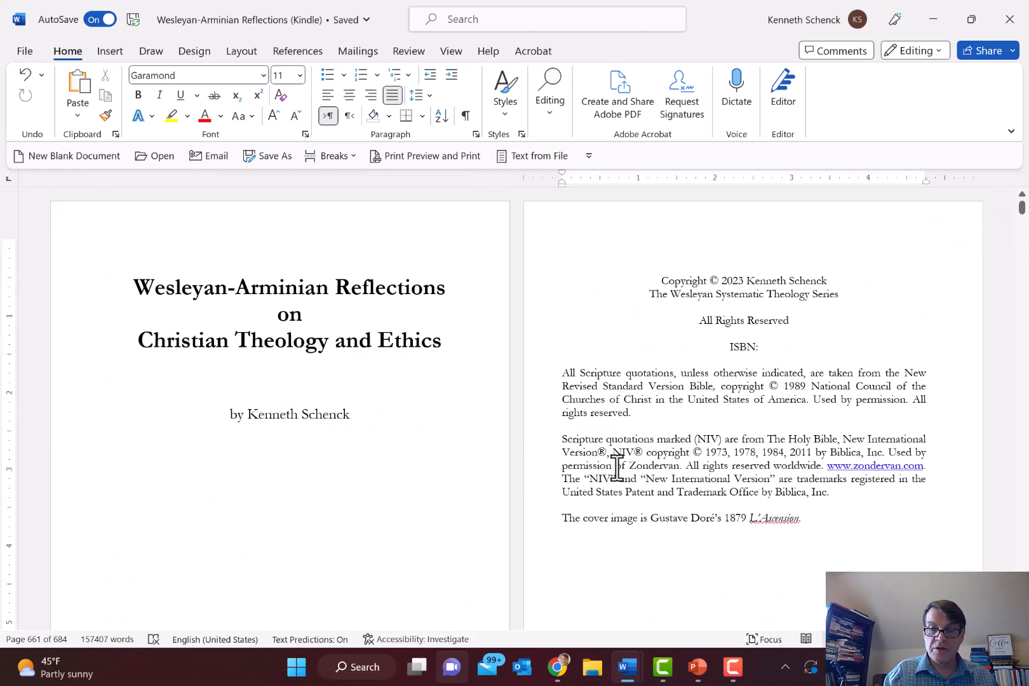
key("Page_Down")
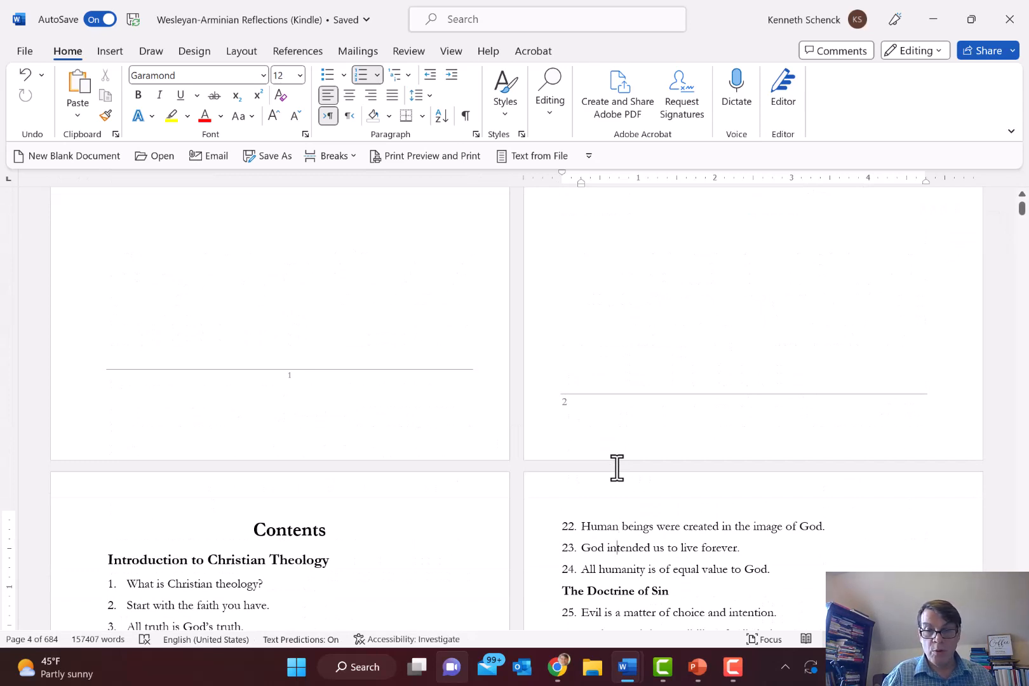
scroll(617, 468, "down", 3)
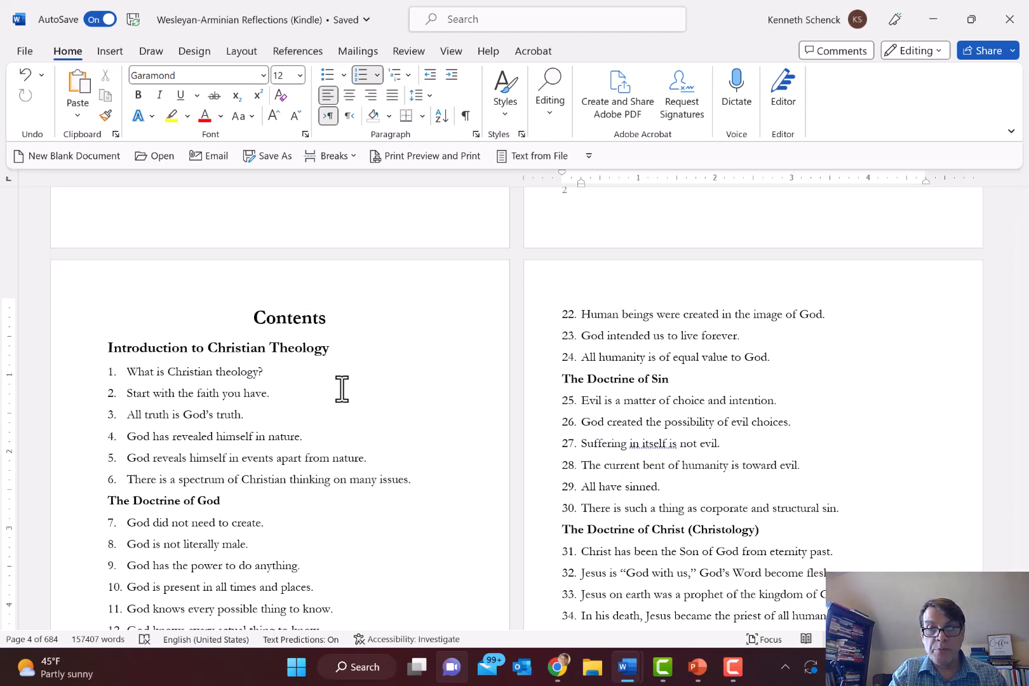
scroll(341, 389, "down", 20)
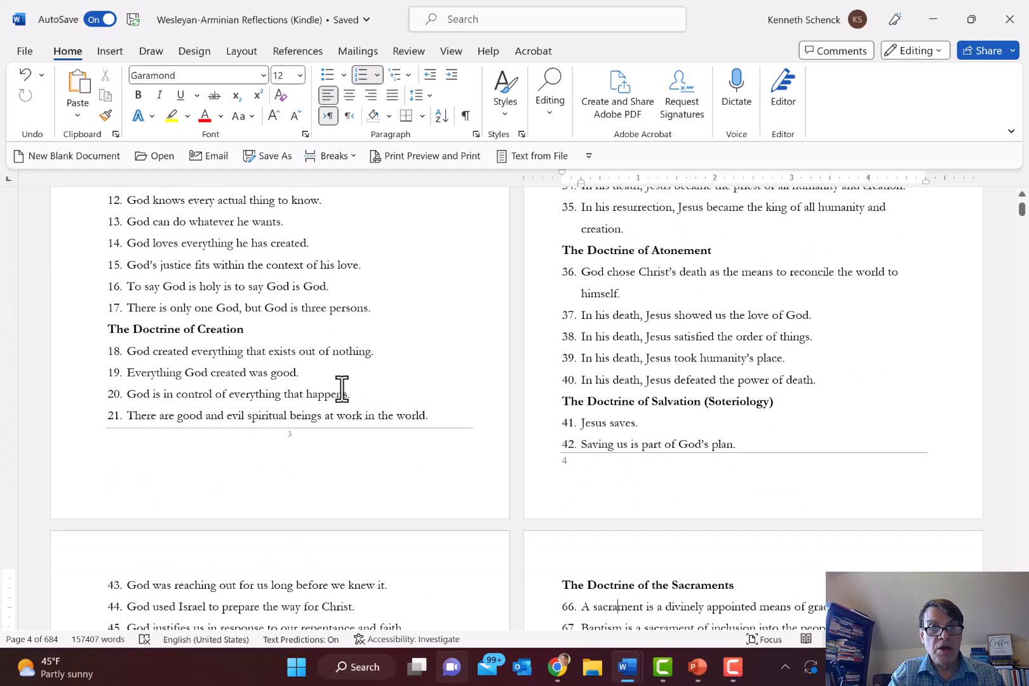
key("Page_Down")
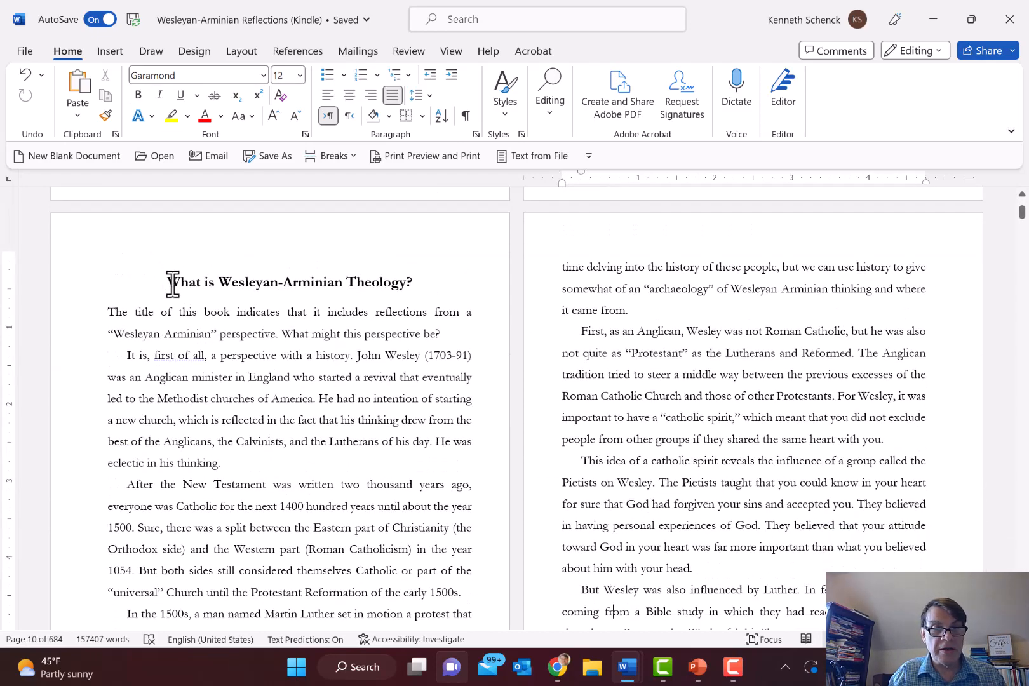
left_click_drag(173, 281, 411, 288)
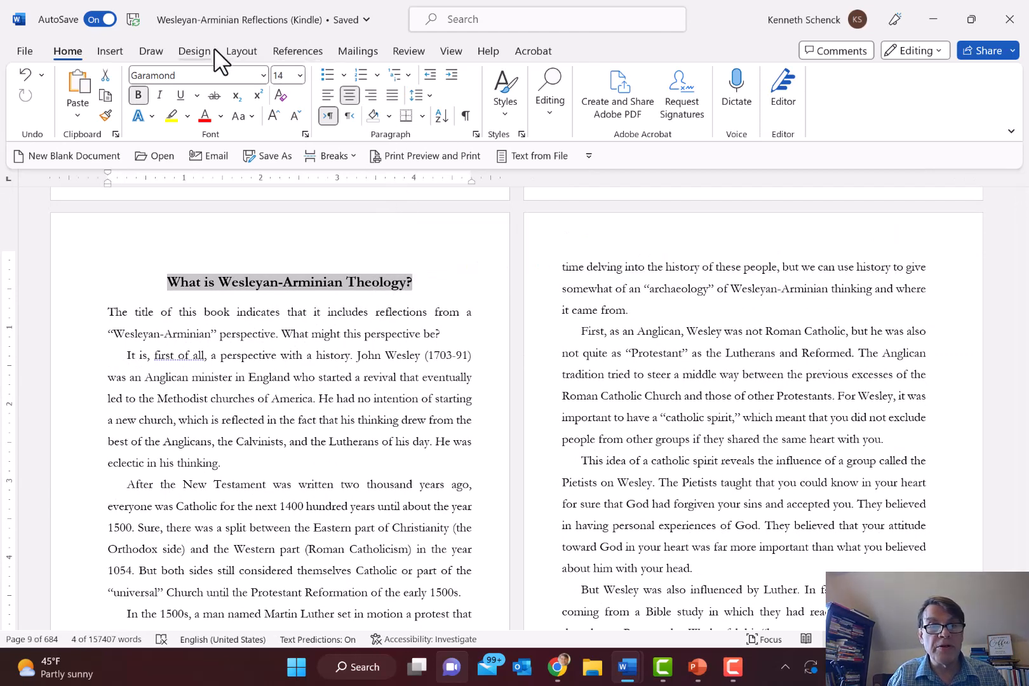
left_click(108, 51)
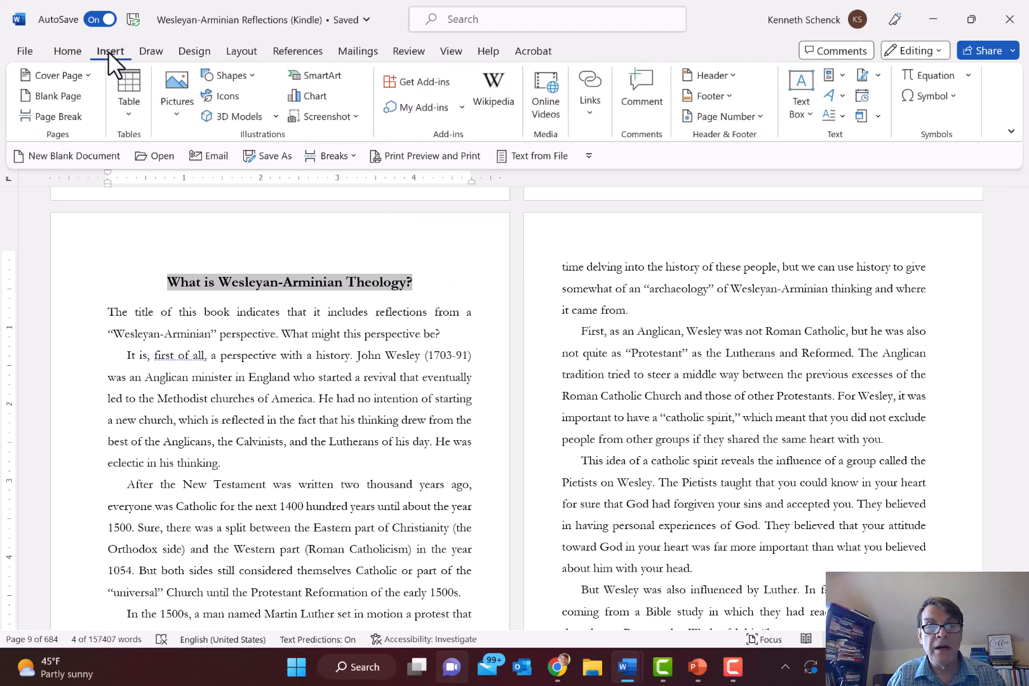
left_click(586, 82)
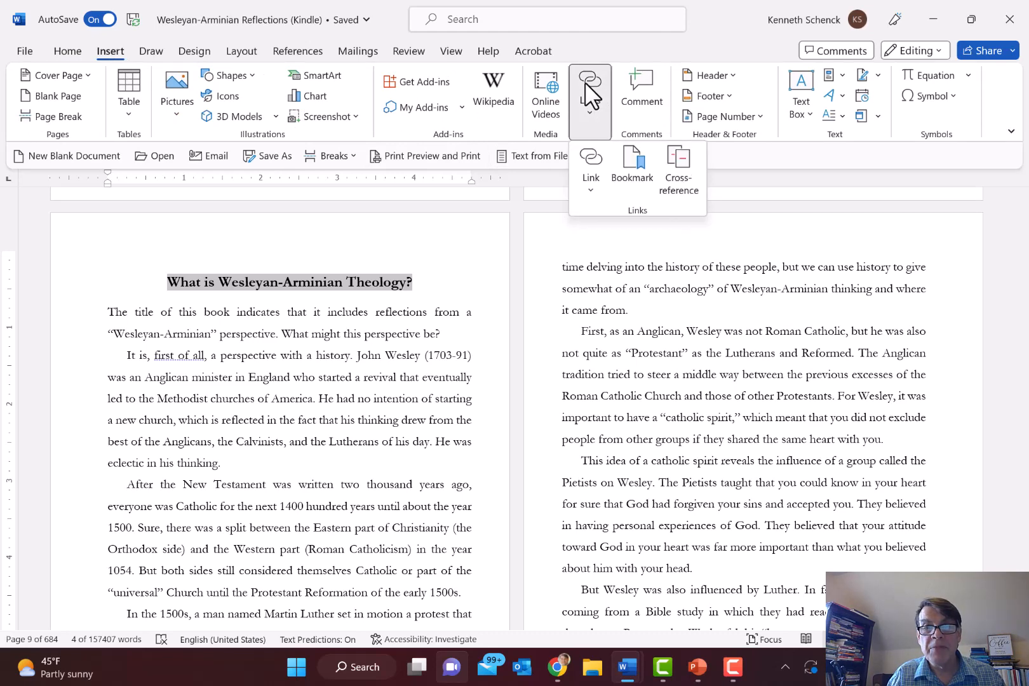
left_click(630, 160)
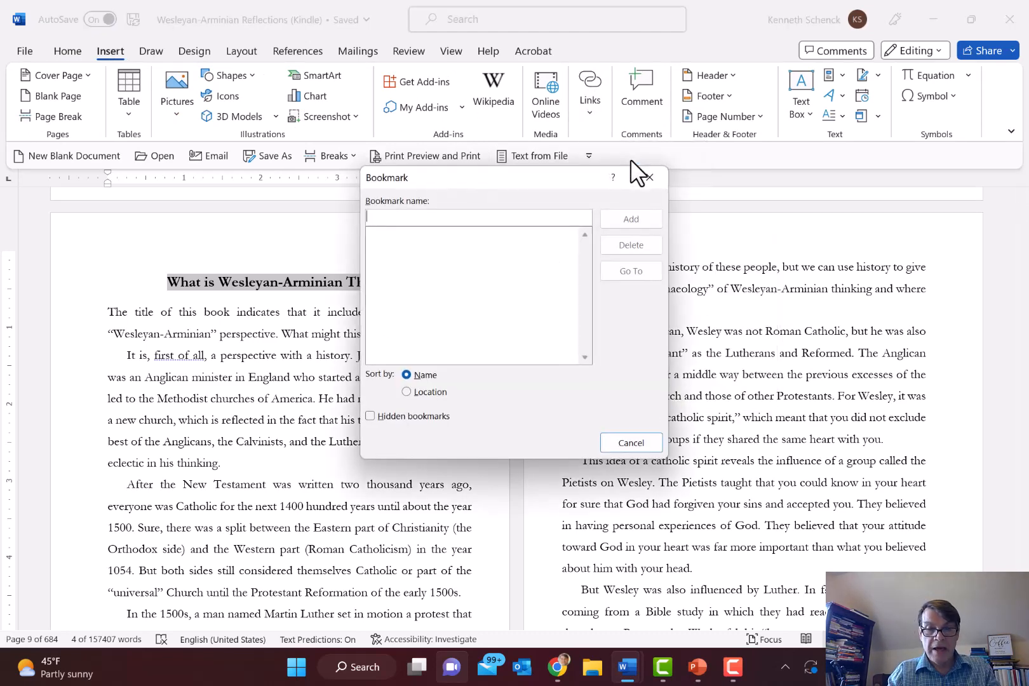
type("Wesleyan")
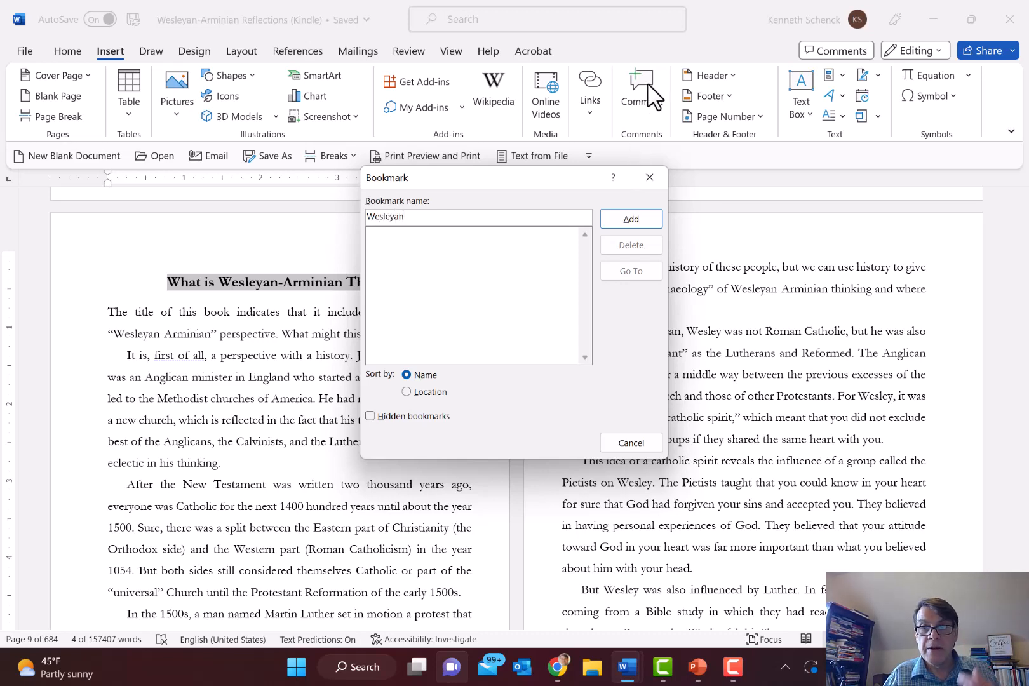
left_click(630, 218)
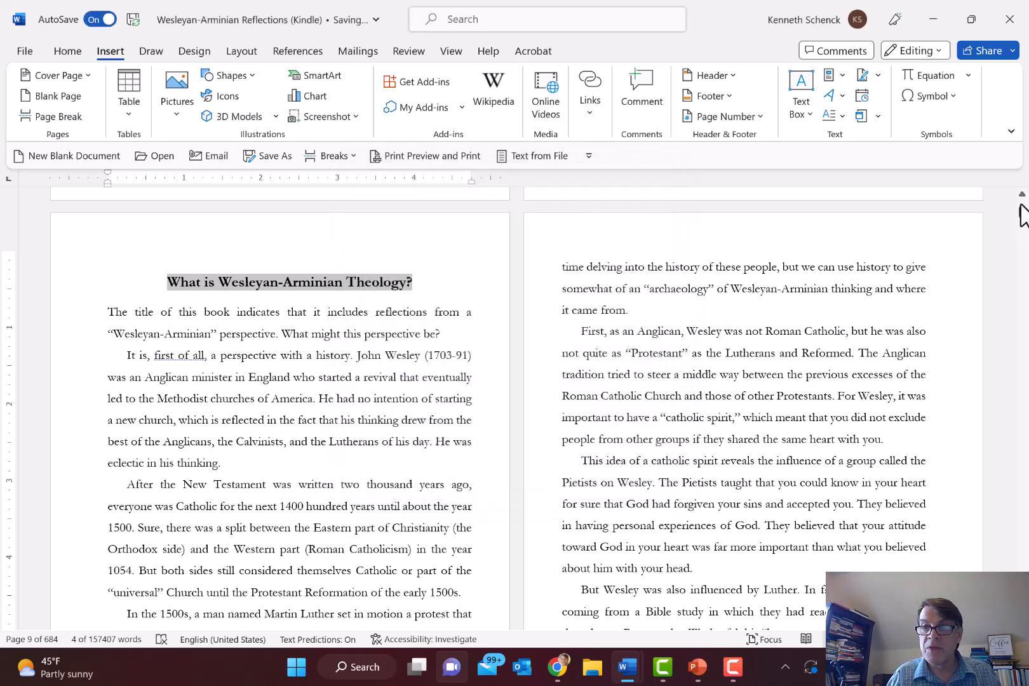
Step: Add the entry "What is Wesleyan-Arminian theology?" directly below the Contents heading, above Introduction to Christian Theology
scroll(1023, 205, "up", 4)
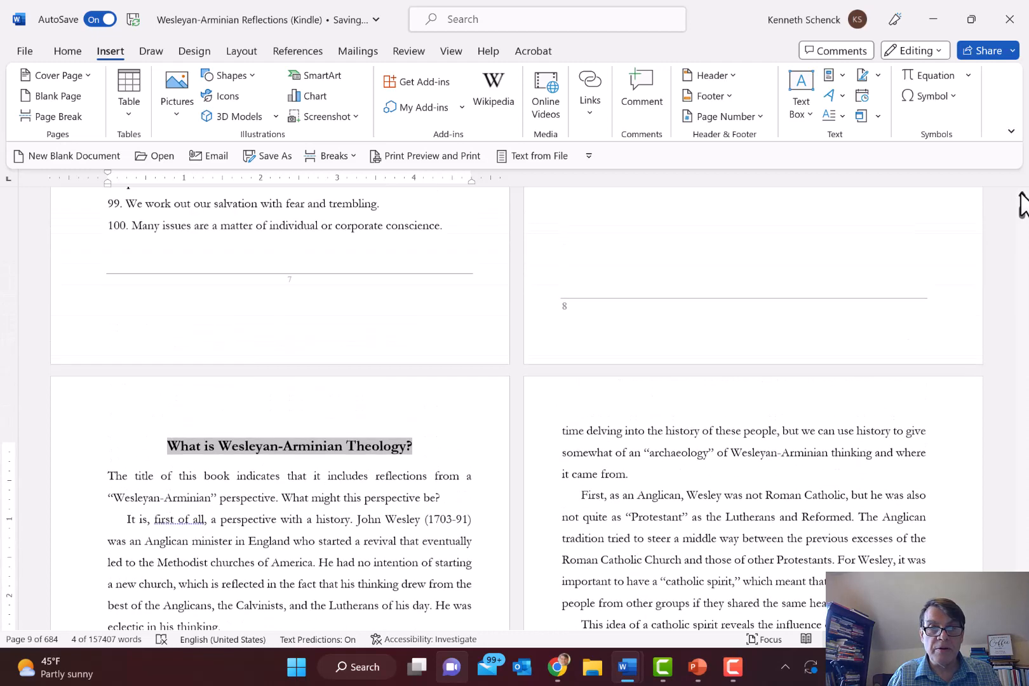
scroll(1023, 204, "up", 6)
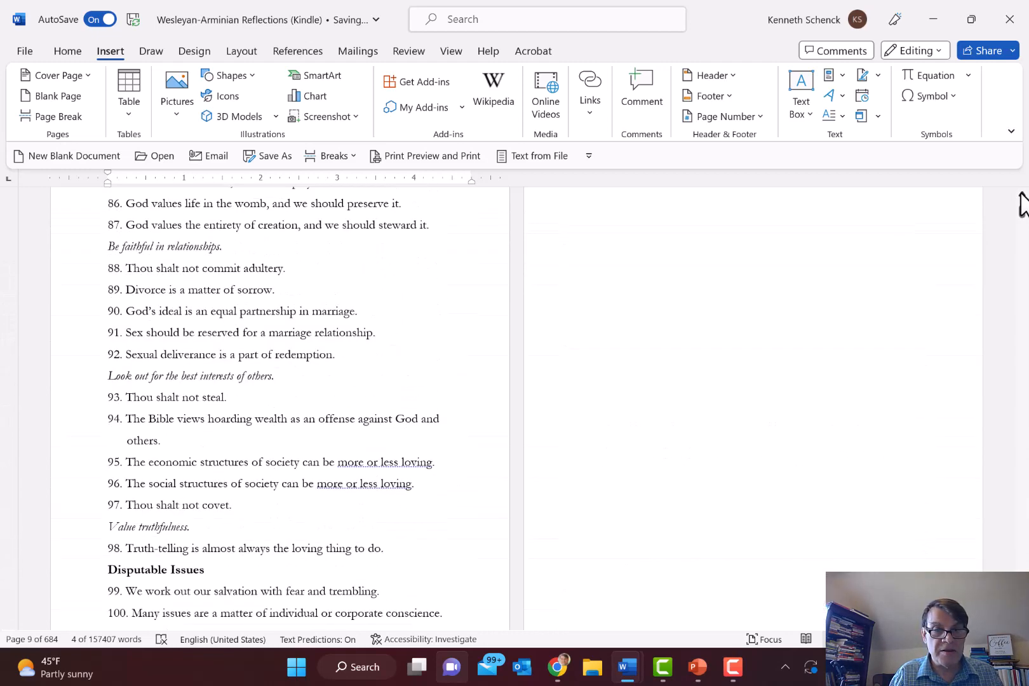
scroll(1022, 204, "up", 6)
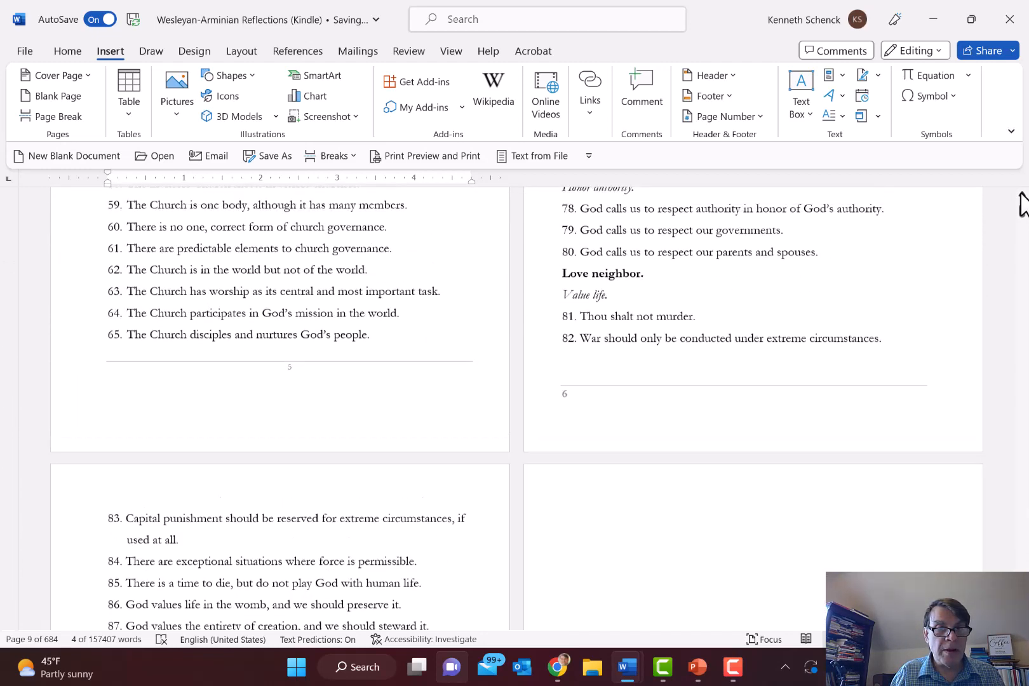
scroll(1023, 204, "up", 3)
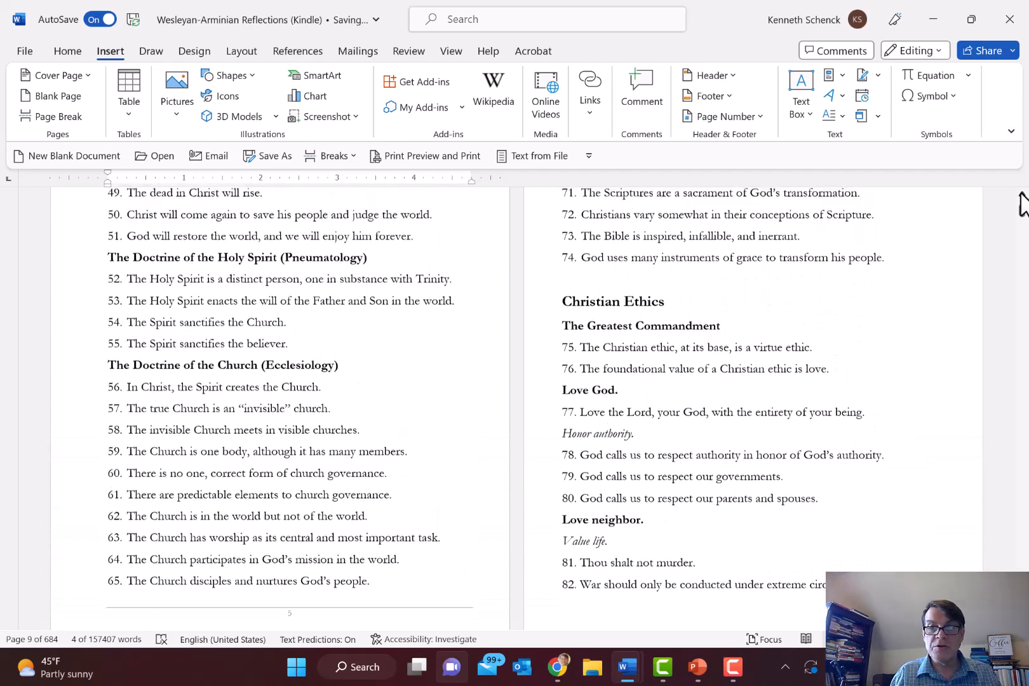
scroll(1023, 205, "up", 3)
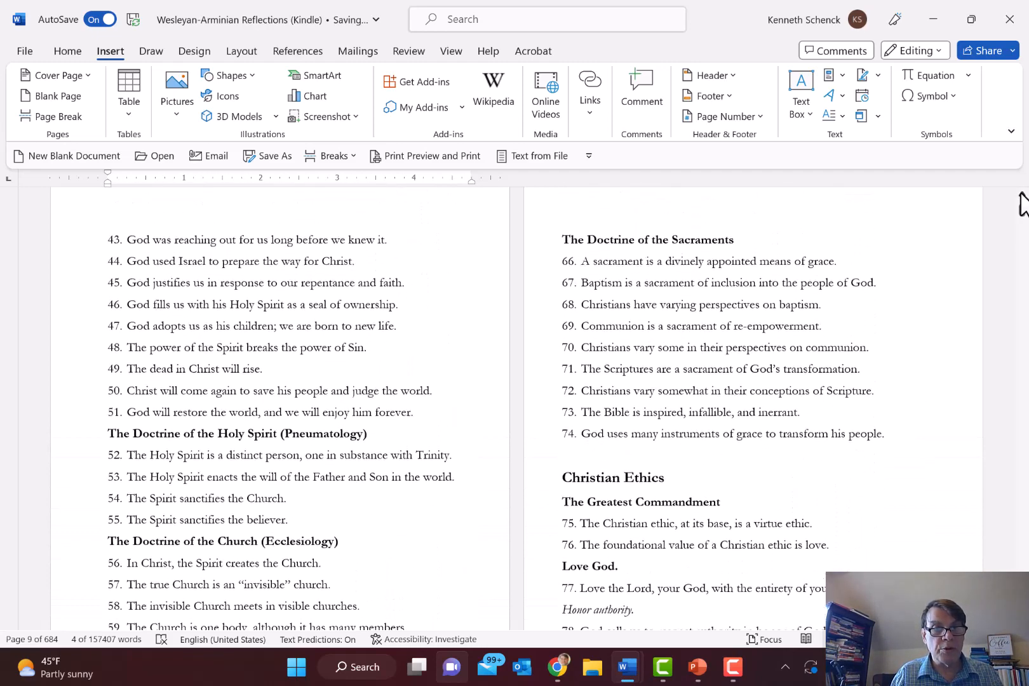
scroll(1022, 205, "up", 5)
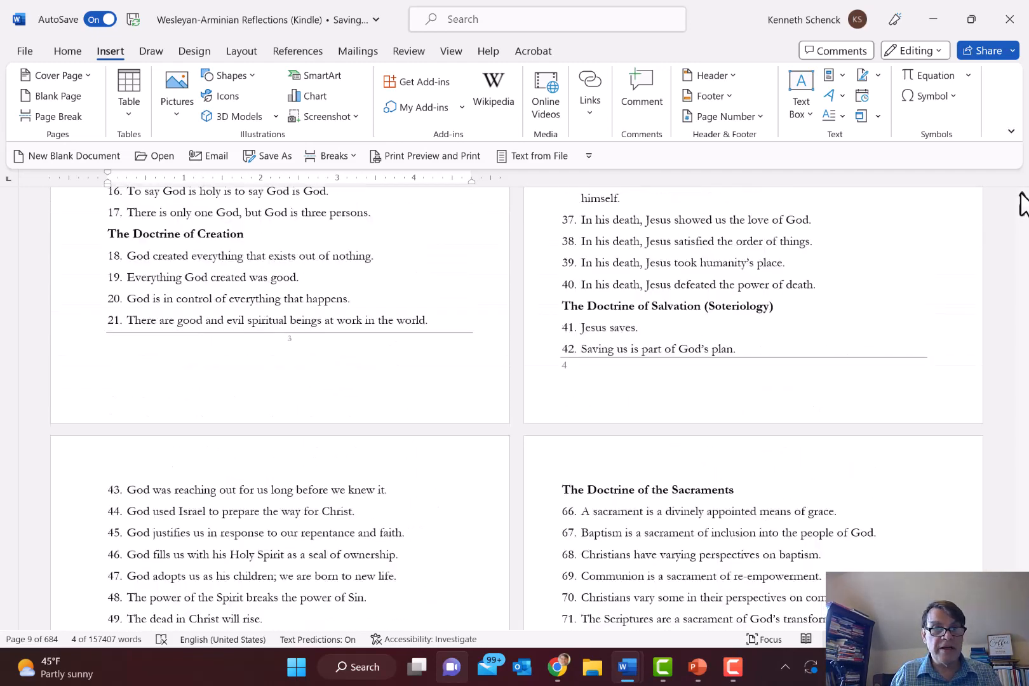
scroll(1023, 205, "up", 5)
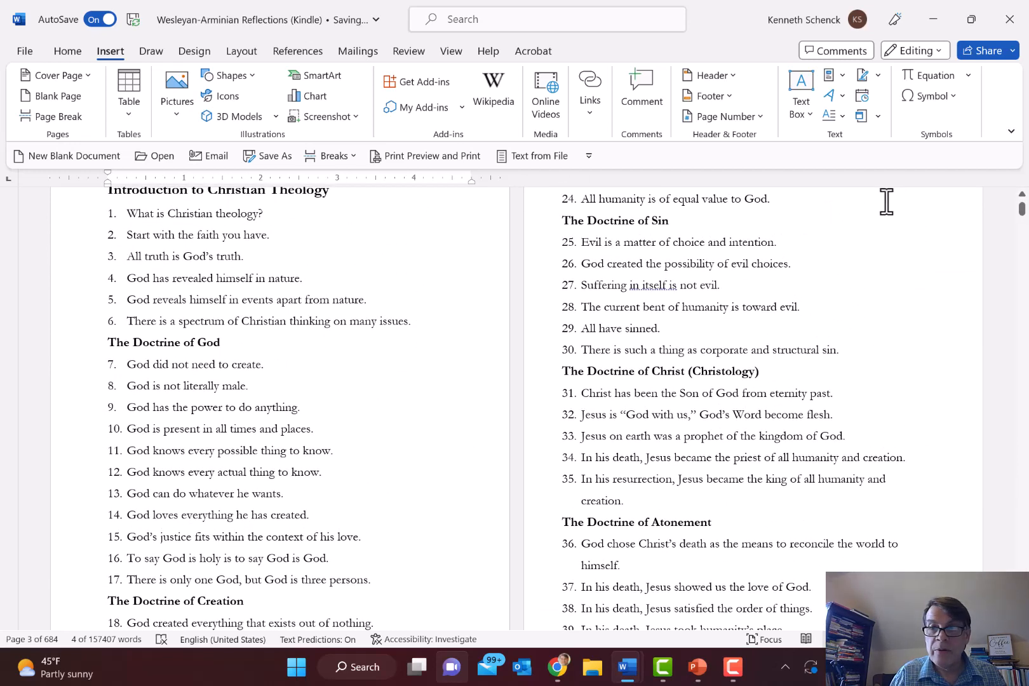
scroll(1024, 205, "up", 1)
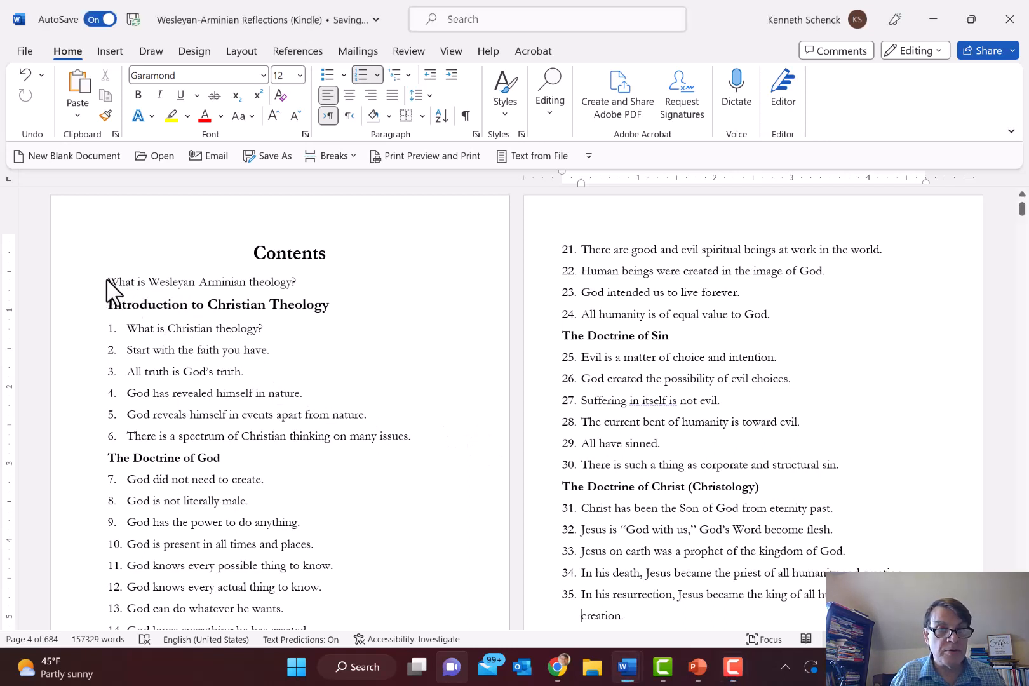
Step: Hyperlink the "What is Wesleyan-Arminian theology?" contents entry to the Wesleyan bookmark in this document
left_click_drag(114, 280, 296, 283)
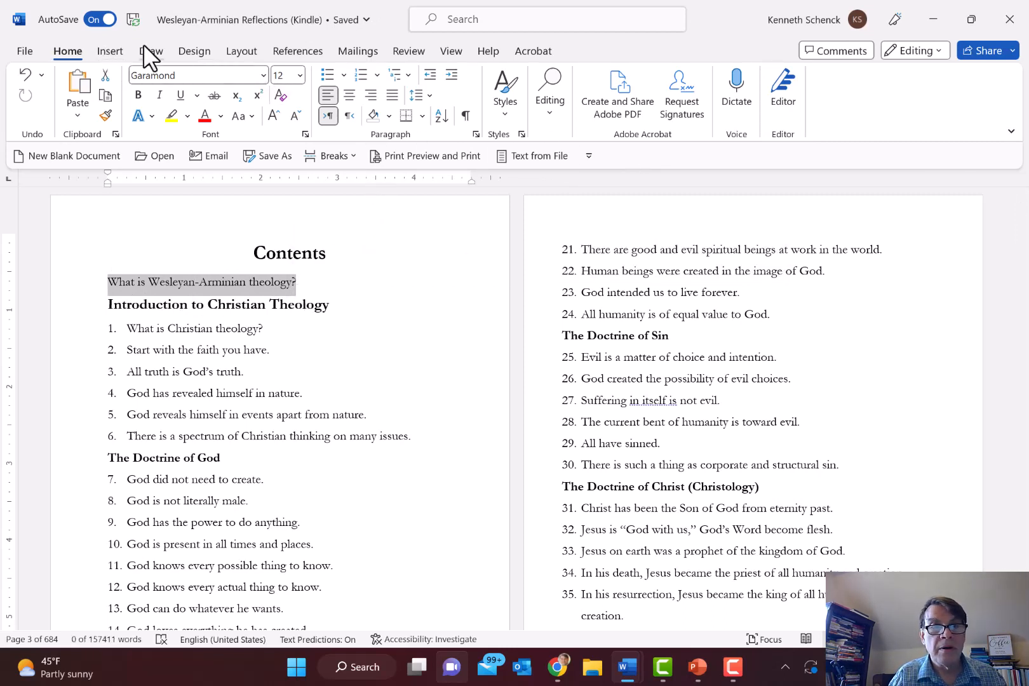
left_click(108, 53)
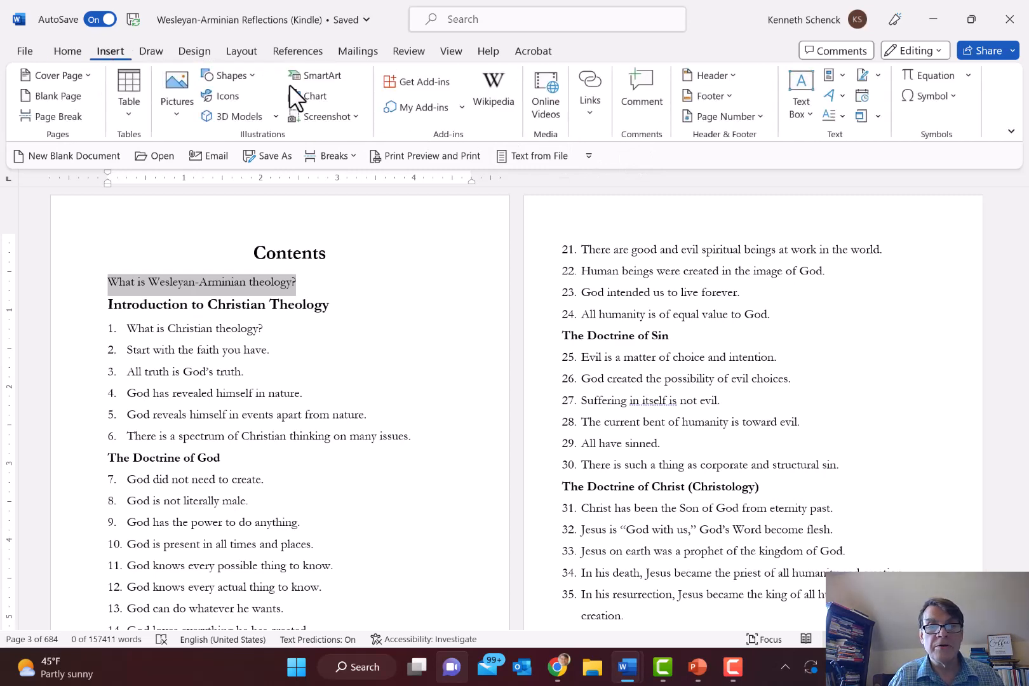
left_click(591, 92)
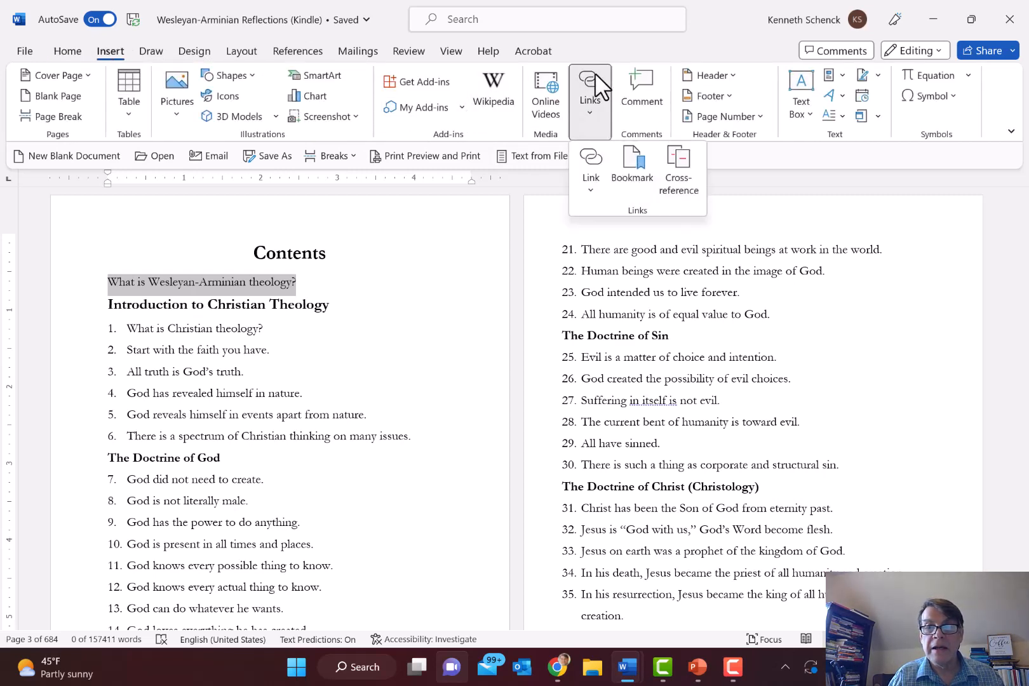
left_click(592, 159)
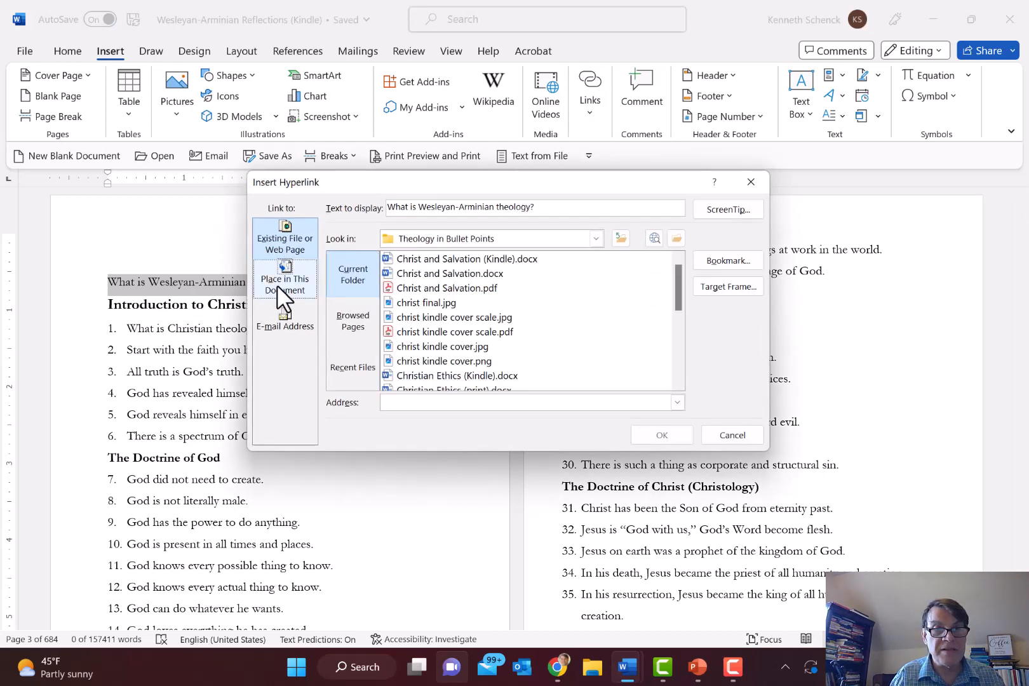
left_click(277, 286)
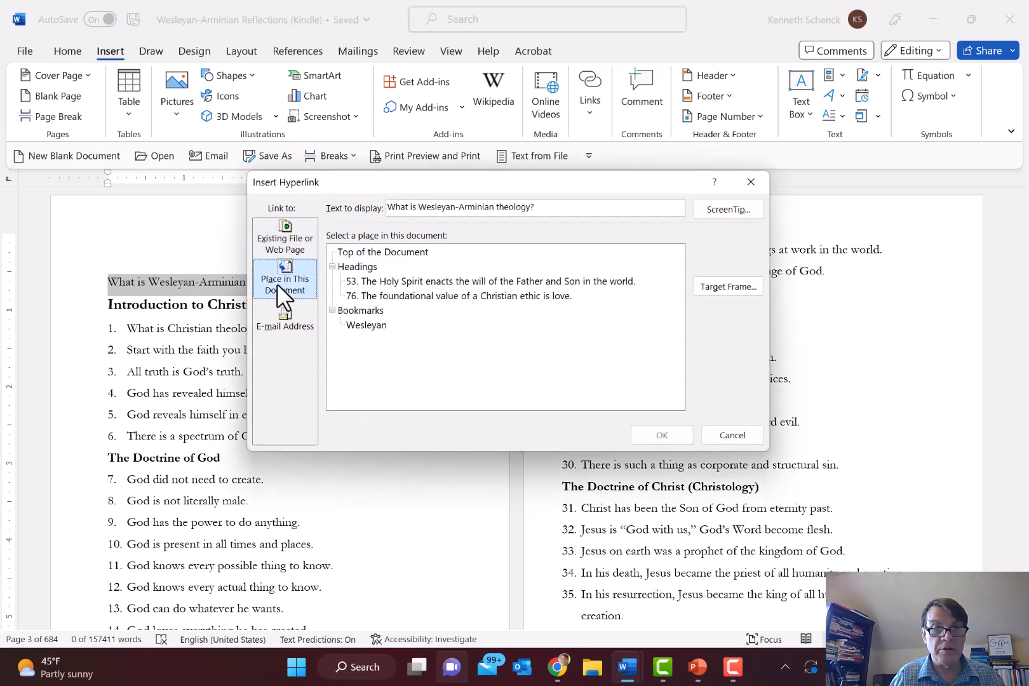
double_click(369, 325)
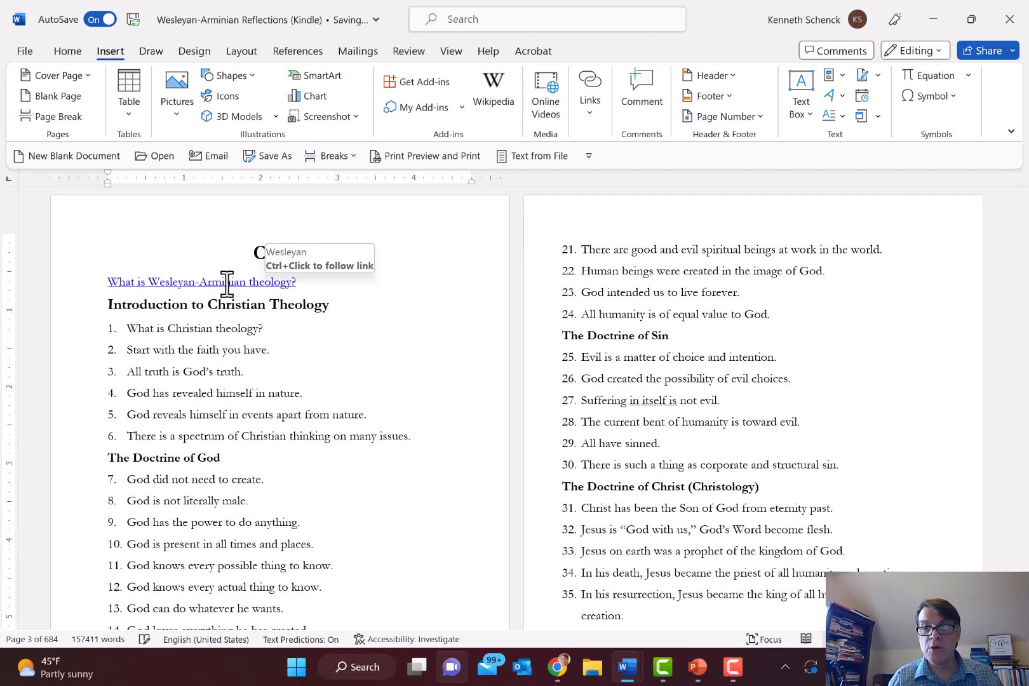
Step: Split the document window to show the Contents list above and the first chapter's opening below
key("alt+w")
key("s")
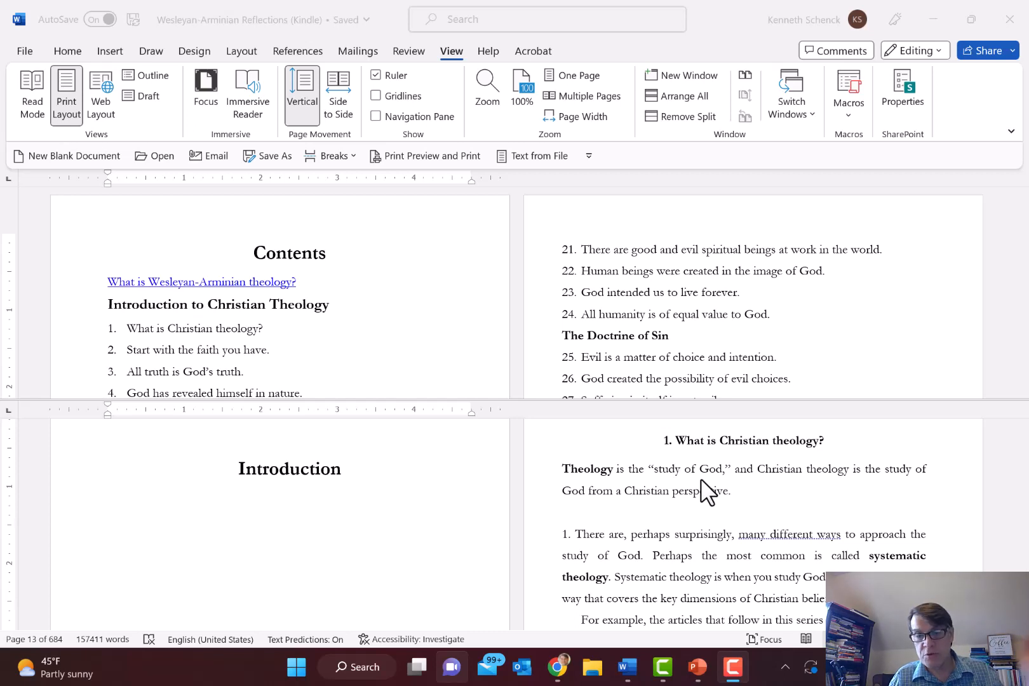
left_click(695, 455)
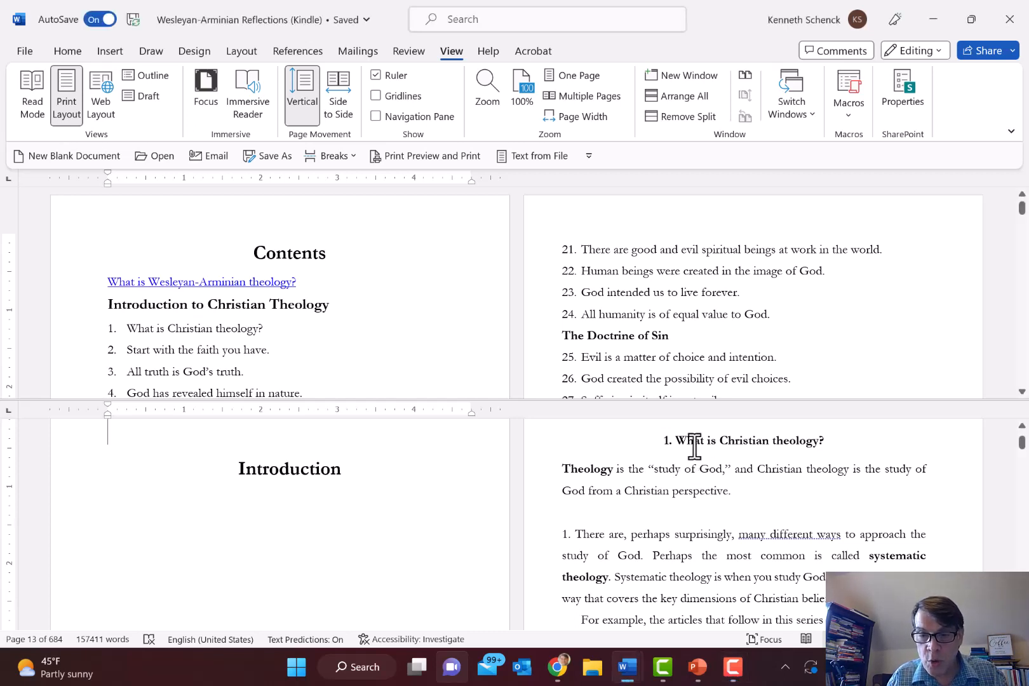
Step: Bookmark the first chapter's heading text "What is Christian theology?" with the name theology
left_click(681, 440)
key("shift+Right")
key("shift+Right")
key("shift+Right")
key("shift+Right")
key("shift+Right")
key("shift+Right")
key("shift+Right")
key("shift+Right")
key("shift+Right")
key("shift+Right")
key("shift+Right")
key("shift+Right")
key("shift+Right")
key("shift+Right")
key("shift+Right")
key("shift+Right")
key("shift+Right")
key("shift+Right")
key("shift+Right")
key("shift+Right")
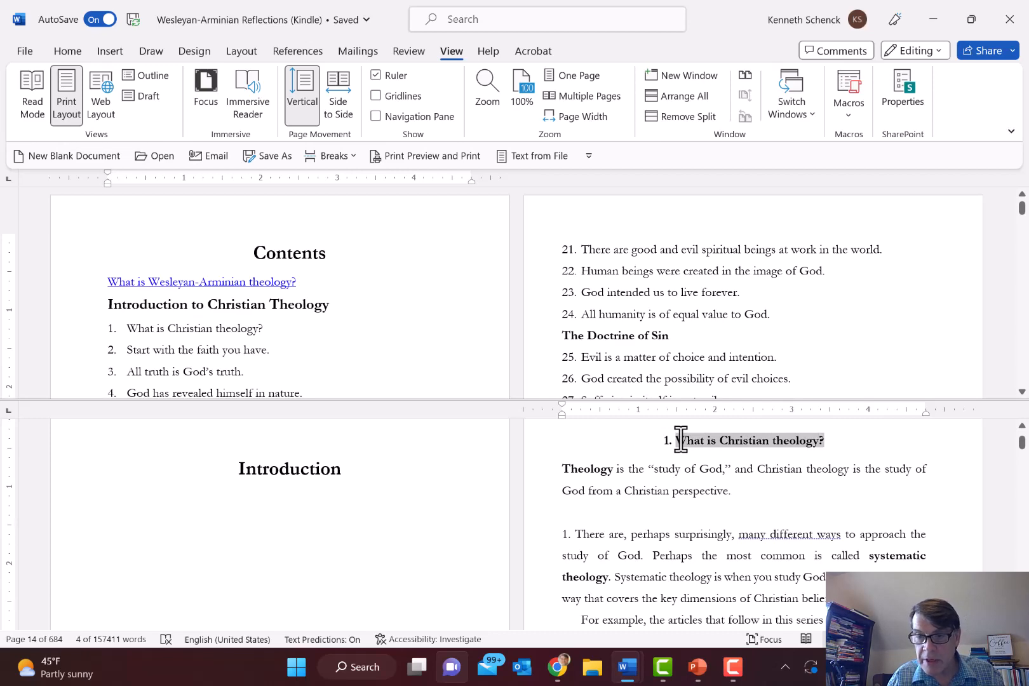
left_click(105, 49)
left_click(591, 89)
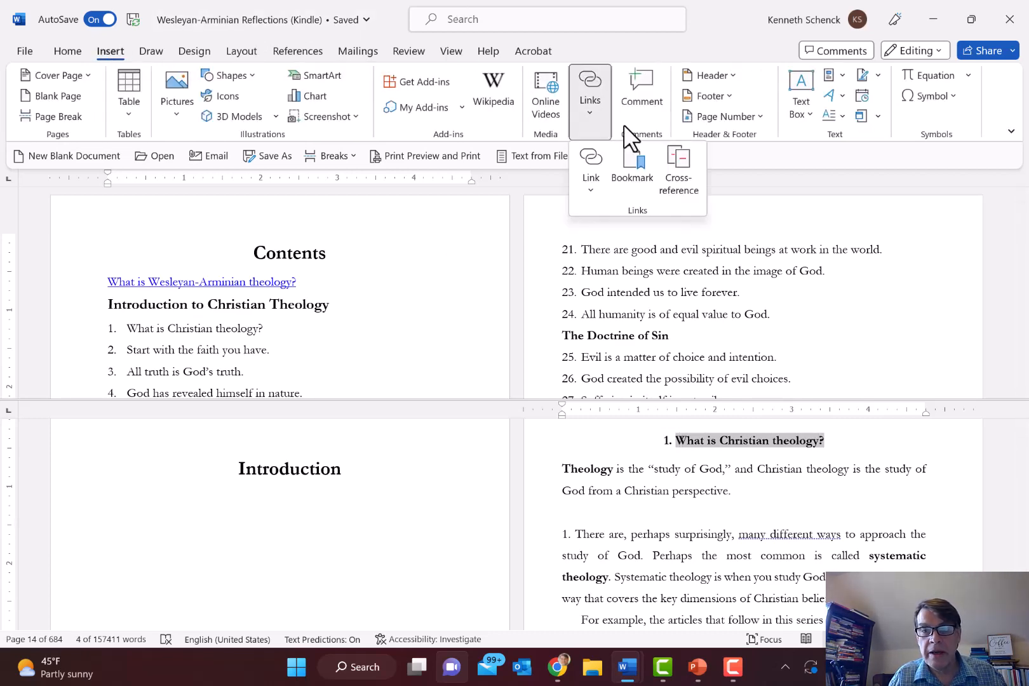
left_click(640, 173)
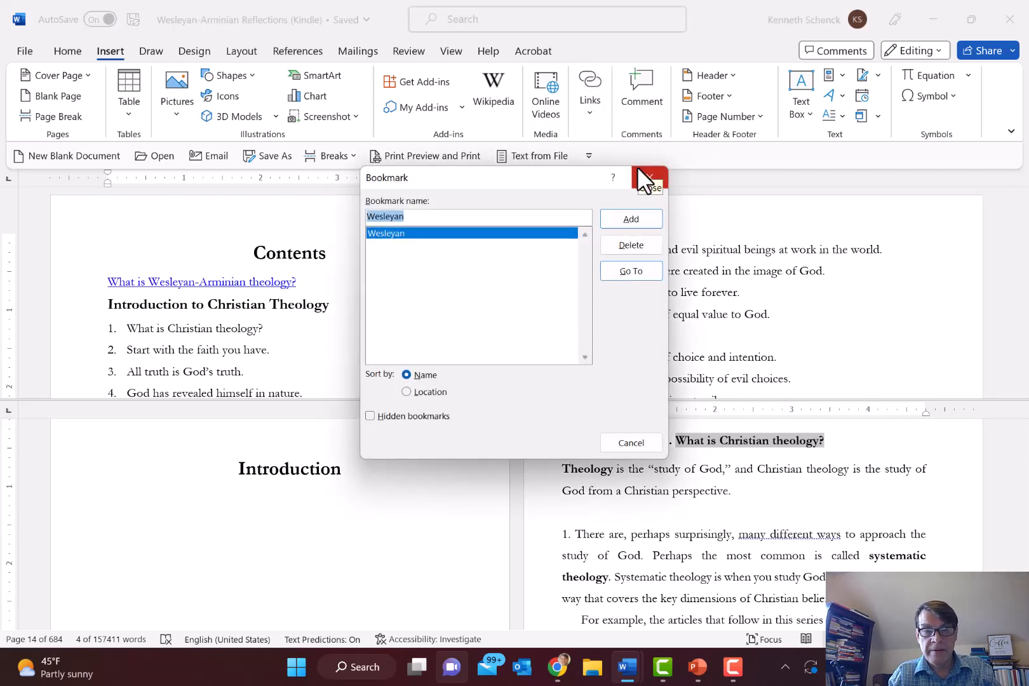
type("theology")
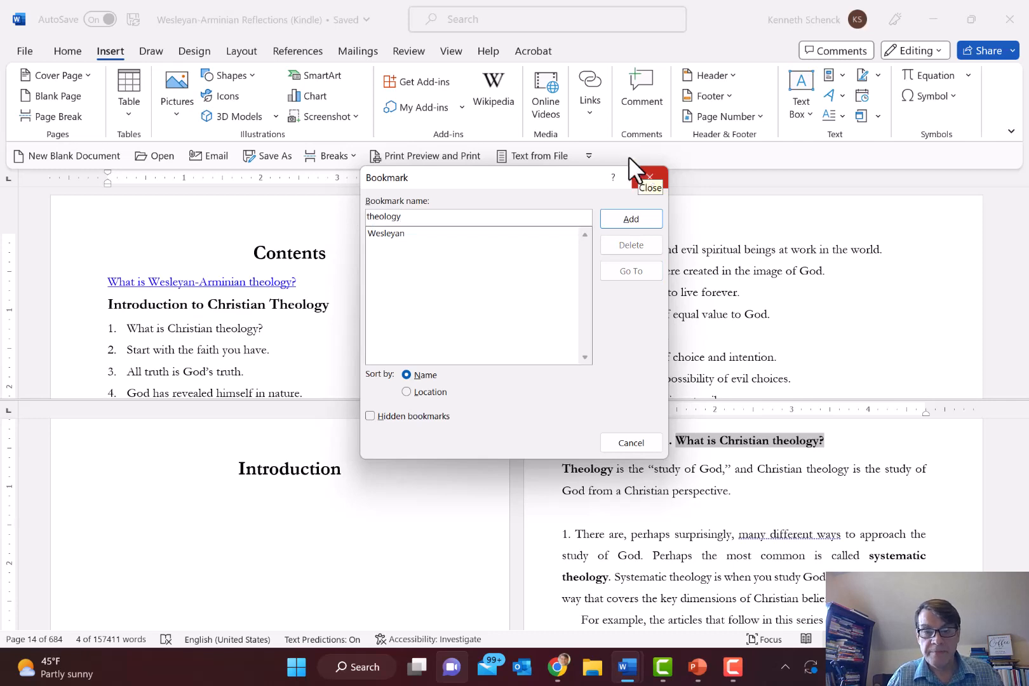
left_click(634, 220)
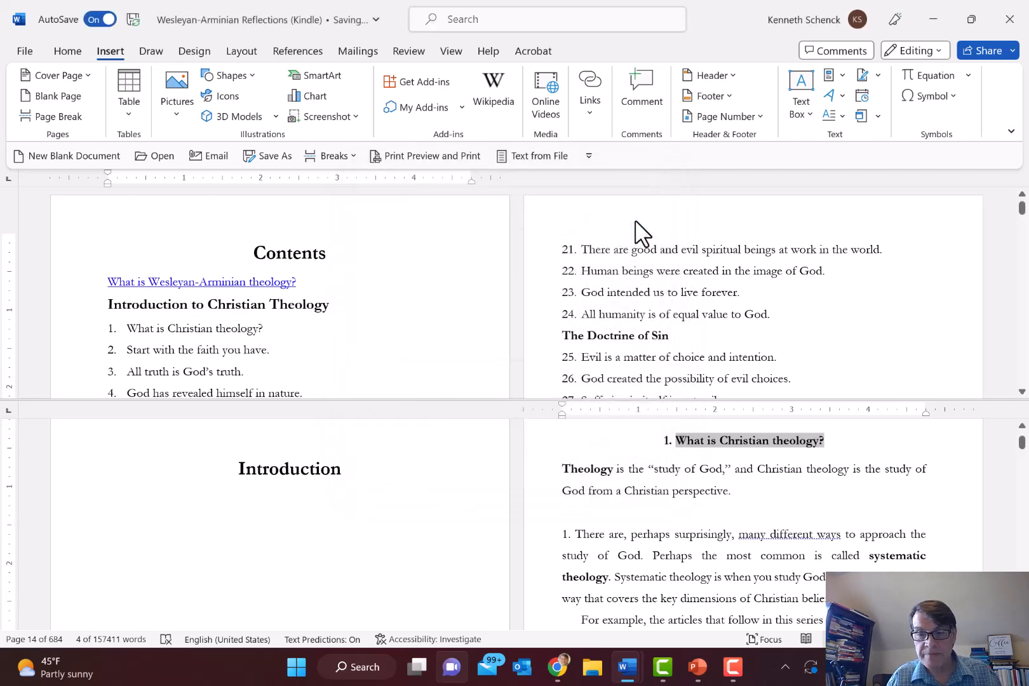
Step: Hyperlink the "What is Christian theology?" contents entry to the theology bookmark in this document
left_click(202, 329)
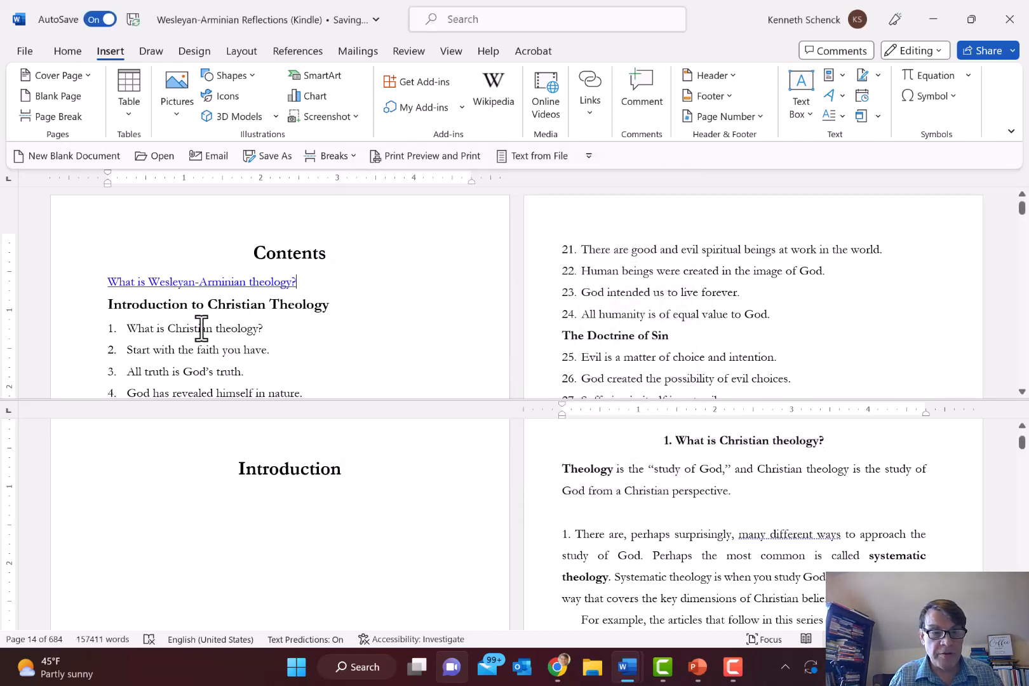
left_click(133, 328)
key("ctrl+shift+Right")
key("ctrl+shift+Right")
key("ctrl+shift+Right")
key("ctrl+shift+Right")
key("ctrl+shift+Right")
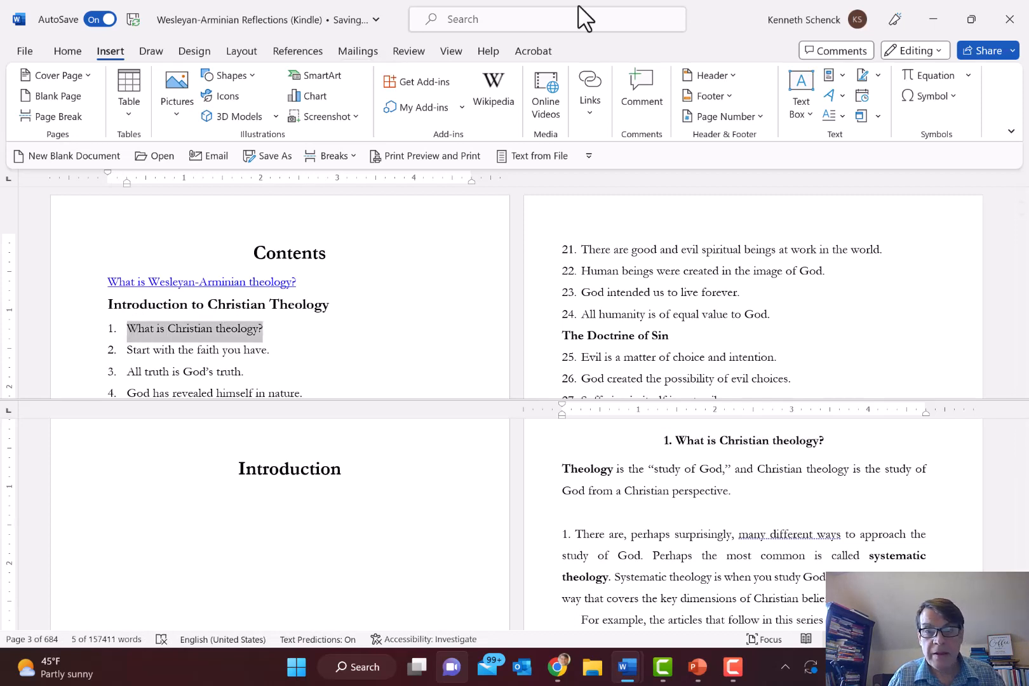
left_click(588, 102)
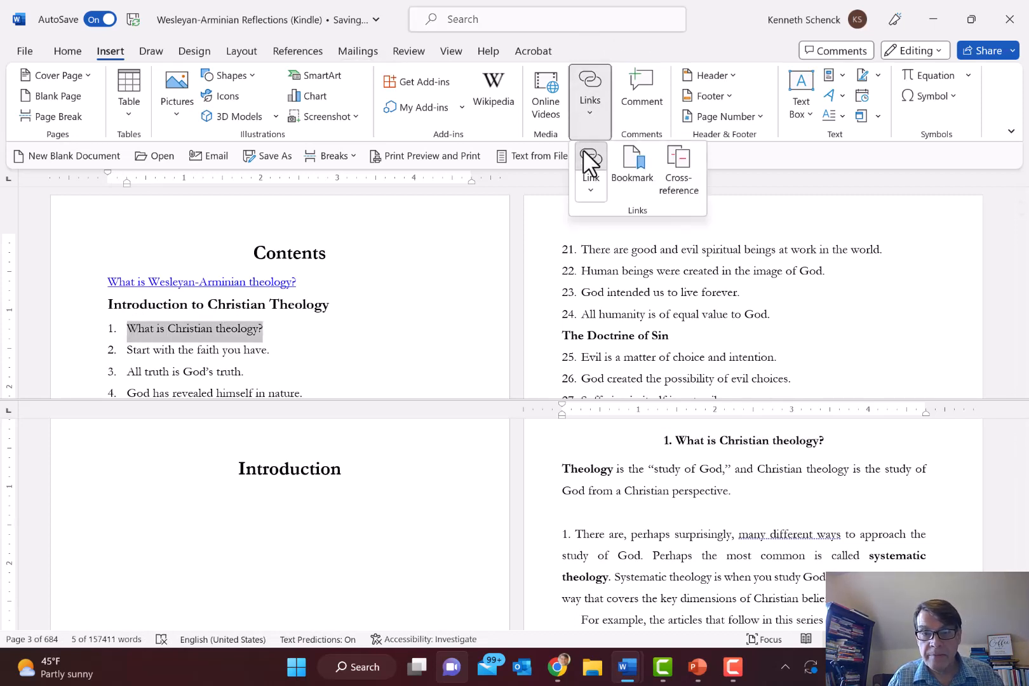
left_click(591, 159)
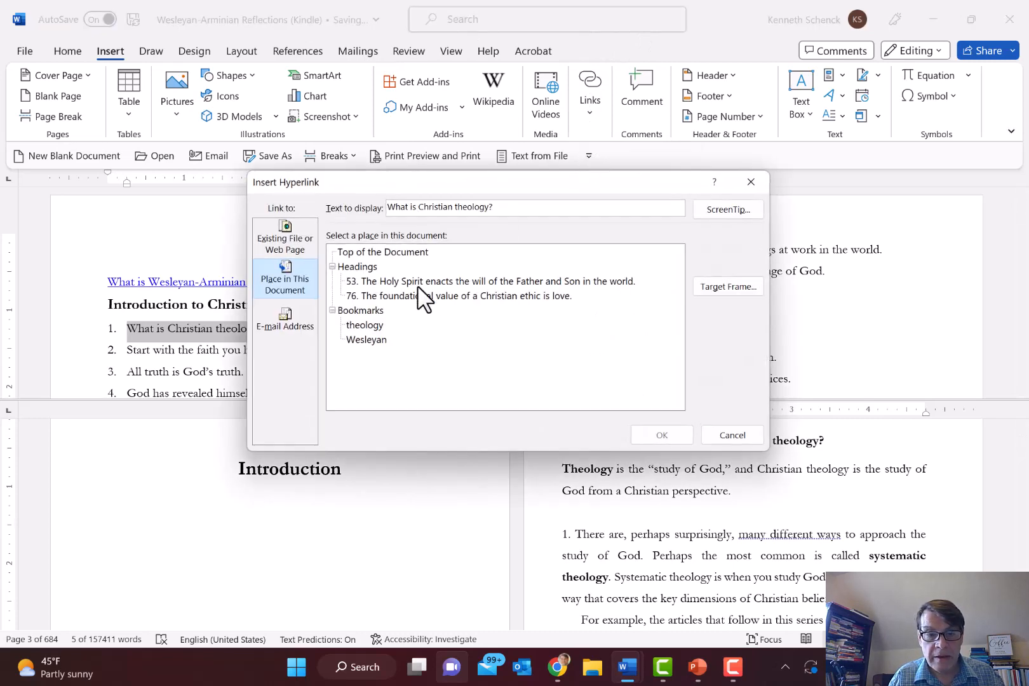
double_click(368, 324)
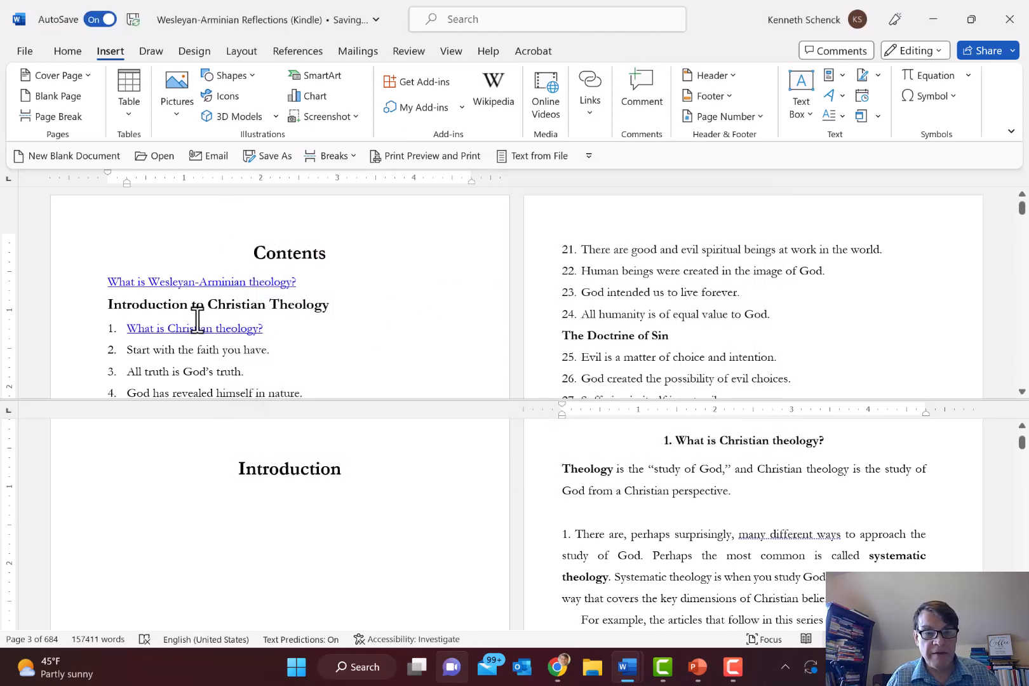
Step: Bookmark the second chapter's heading text "Start with the faith you have." with the name faith
left_click(685, 533)
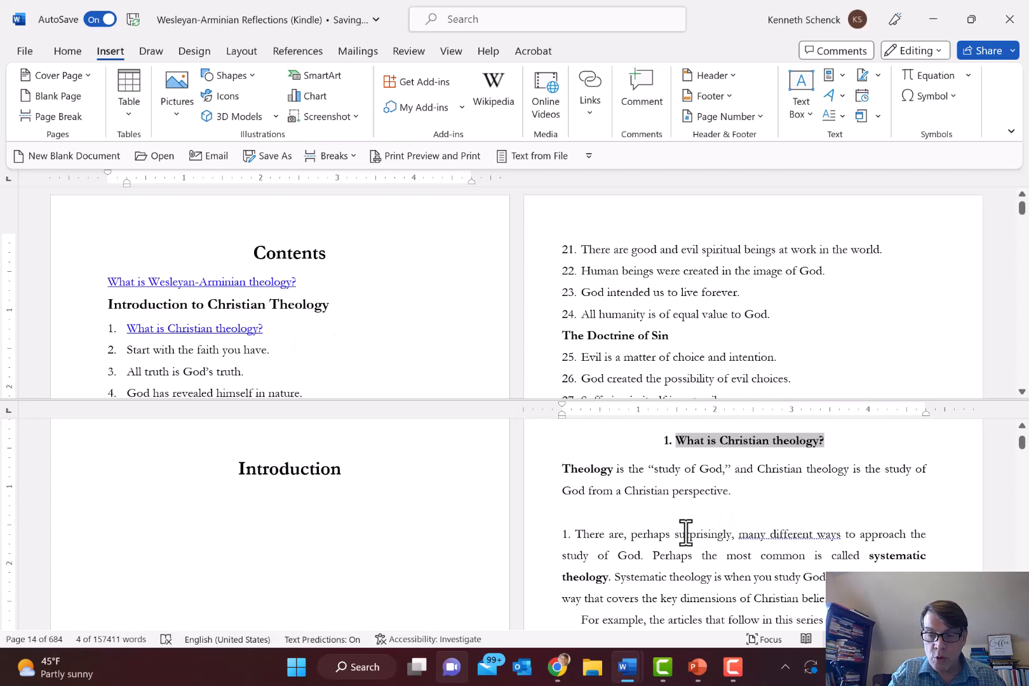
scroll(685, 533, "down", 15)
scroll(685, 532, "down", 15)
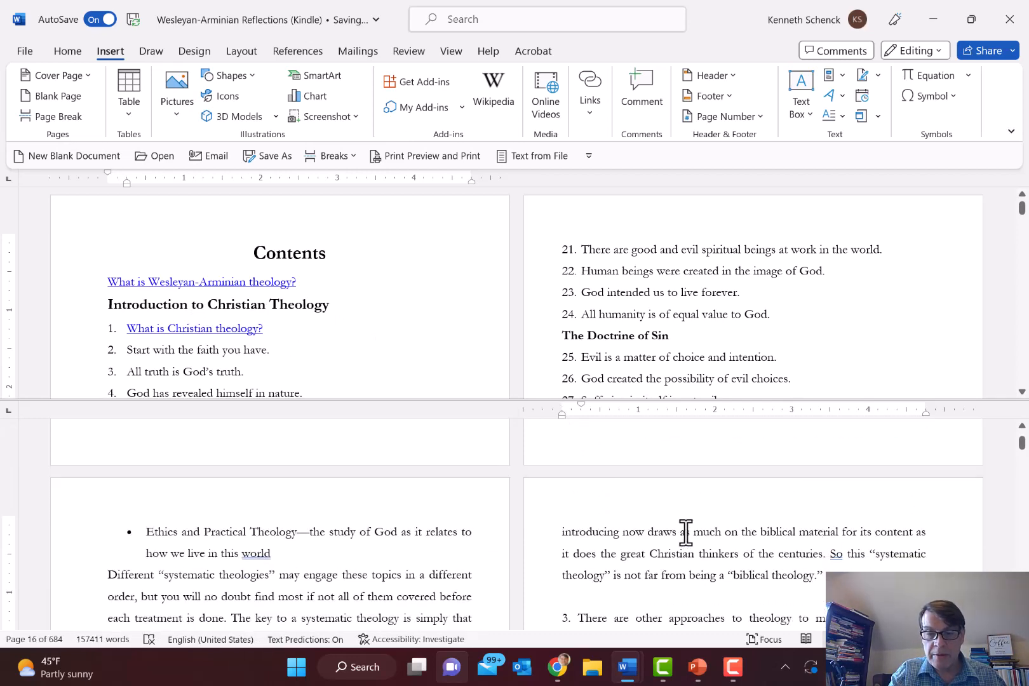
scroll(686, 532, "down", 8)
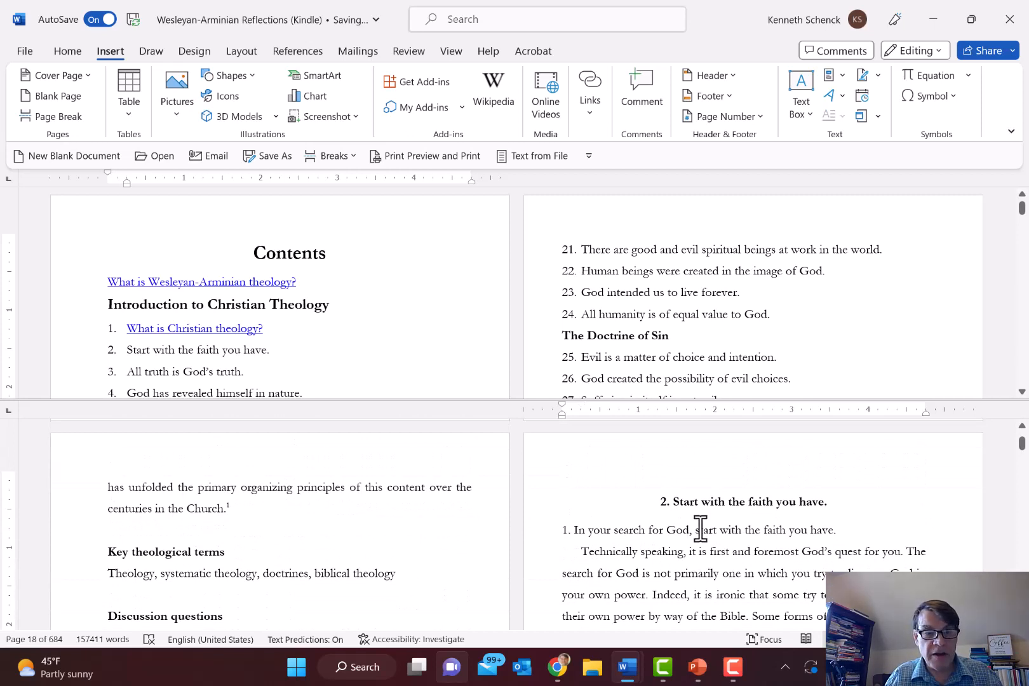
key("shift+Right")
key("shift+Right")
key("shift+Right")
key("shift+Right")
key("shift+Right")
key("shift+Right")
key("shift+Right")
key("shift+Right")
key("shift+Right")
key("shift+Right")
key("shift+Right")
key("shift+Right")
key("shift+Right")
key("shift+Right")
key("shift+Right")
key("shift+Right")
key("shift+Right")
key("shift+Right")
key("shift+Right")
key("shift+Right")
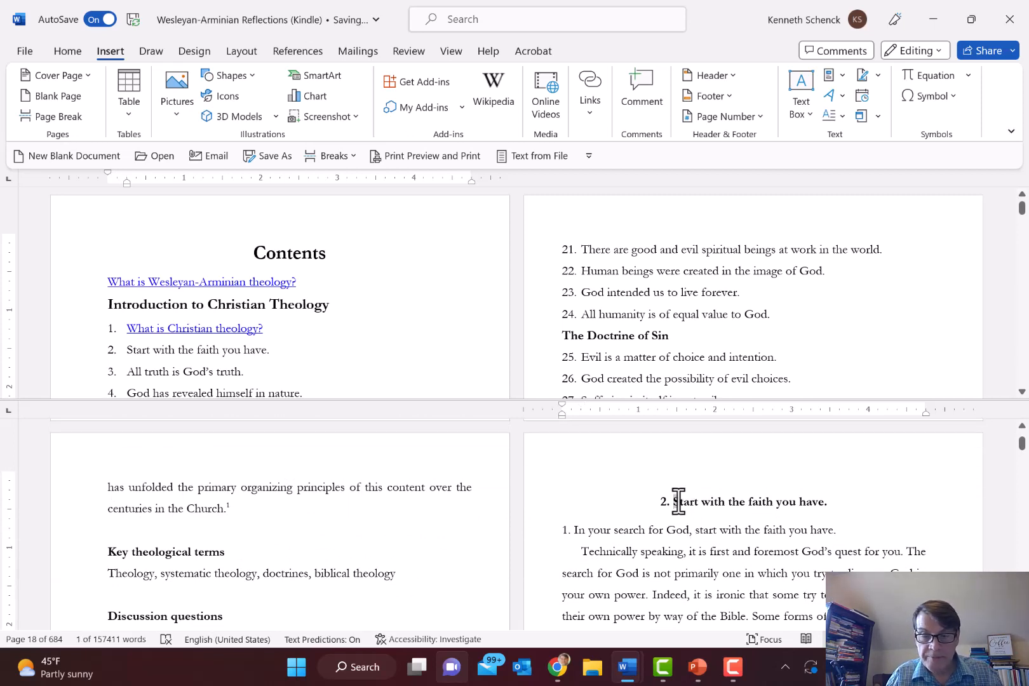
key("shift+Right")
key("shift+Right")
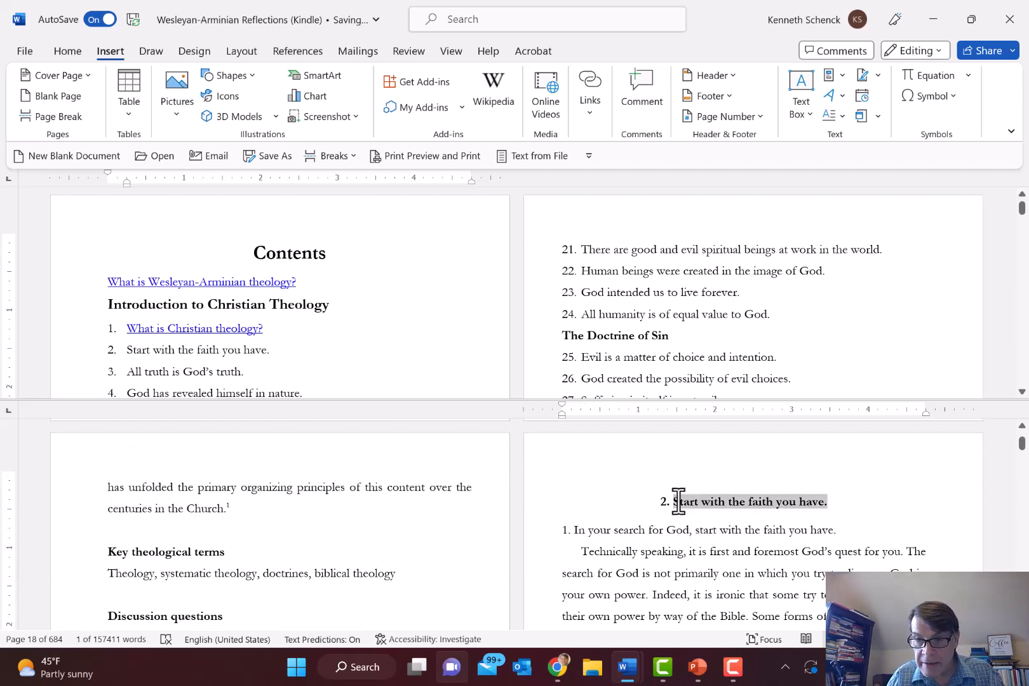
left_click(591, 95)
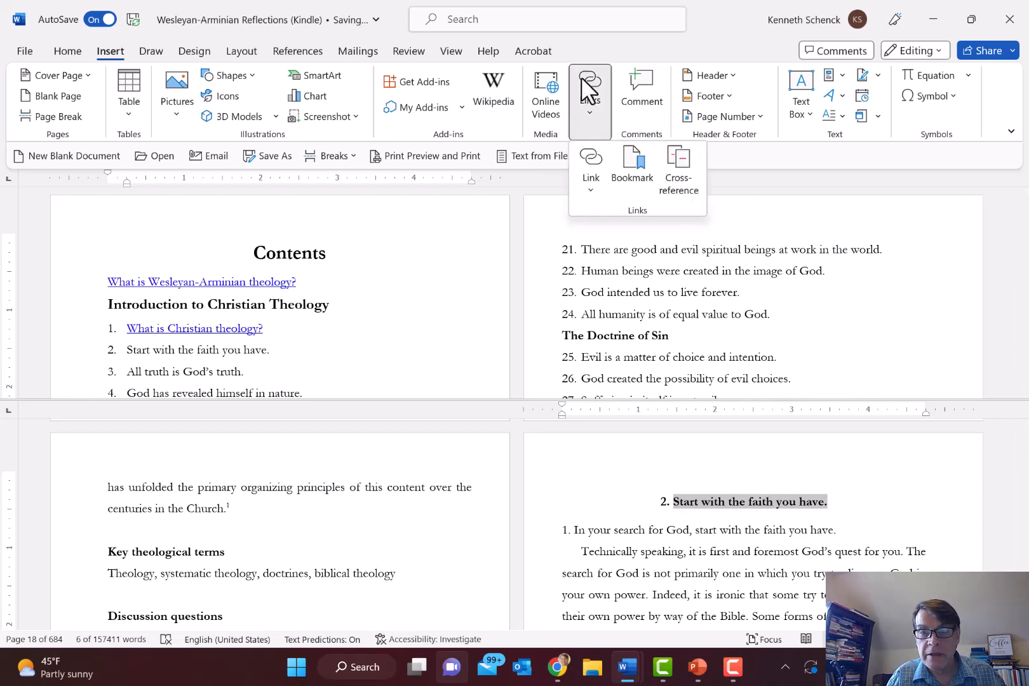
left_click(631, 166)
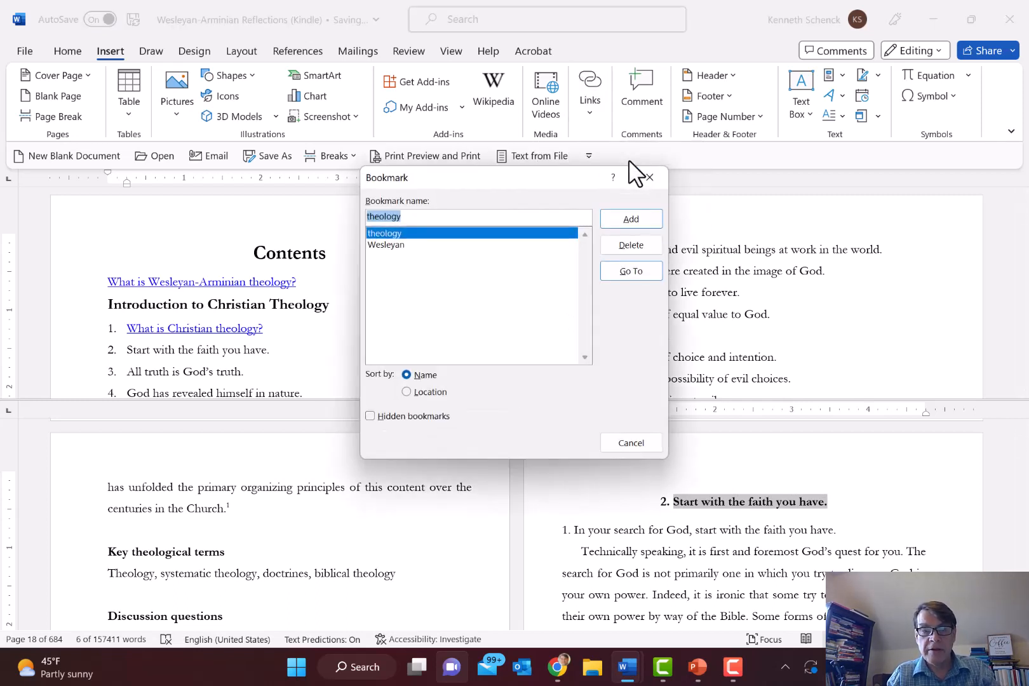
type("faith")
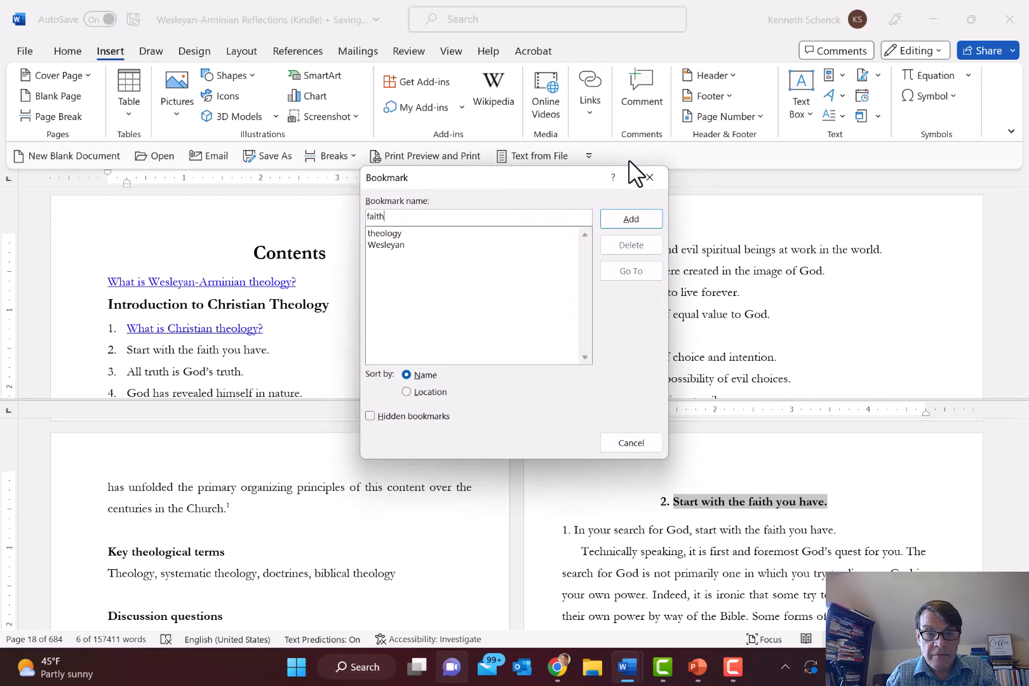
left_click(640, 220)
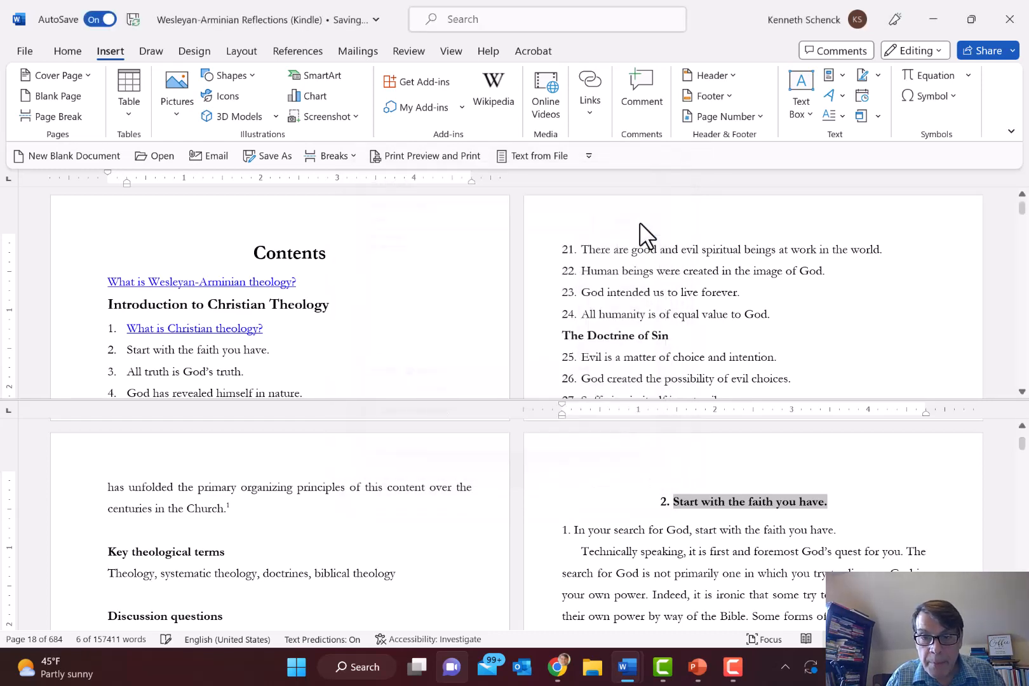
Step: Hyperlink the "Start with the faith you have." contents entry to the faith bookmark in this document
left_click(132, 350)
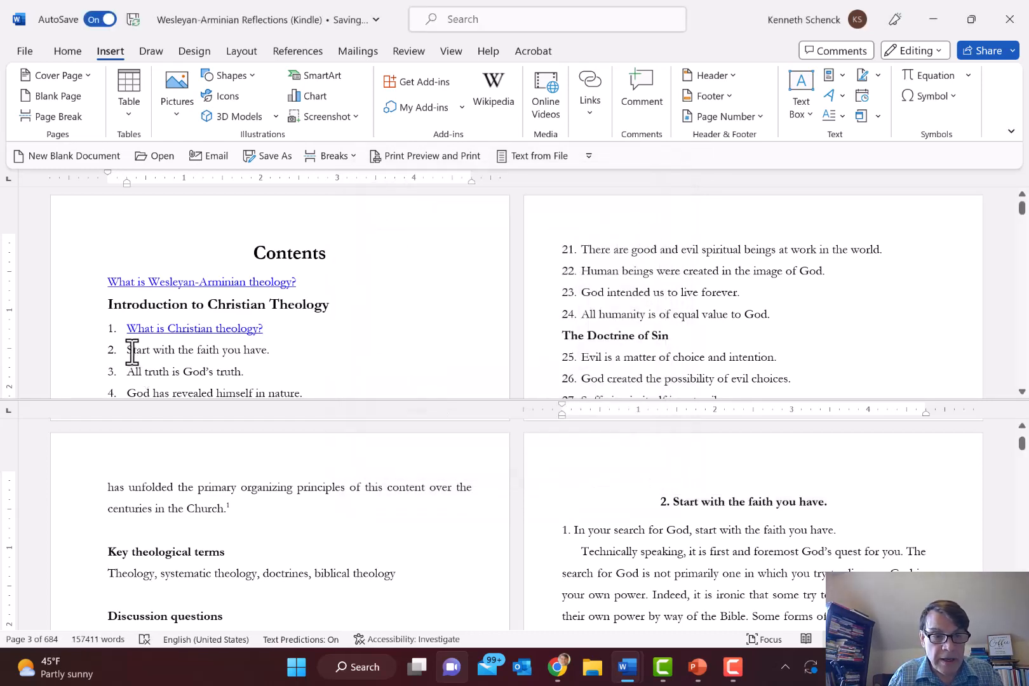
key("shift+Right")
key("shift+Right")
key("shift+Right")
key("shift+Right")
key("shift+Right")
key("shift+Right")
key("shift+Right")
key("shift+Right")
key("shift+Right")
key("shift+Right")
key("shift+Right")
key("shift+Right")
key("shift+Right")
key("shift+Right")
key("shift+Right")
key("shift+Right")
key("shift+Right")
key("shift+Right")
key("shift+Right")
key("shift+Right")
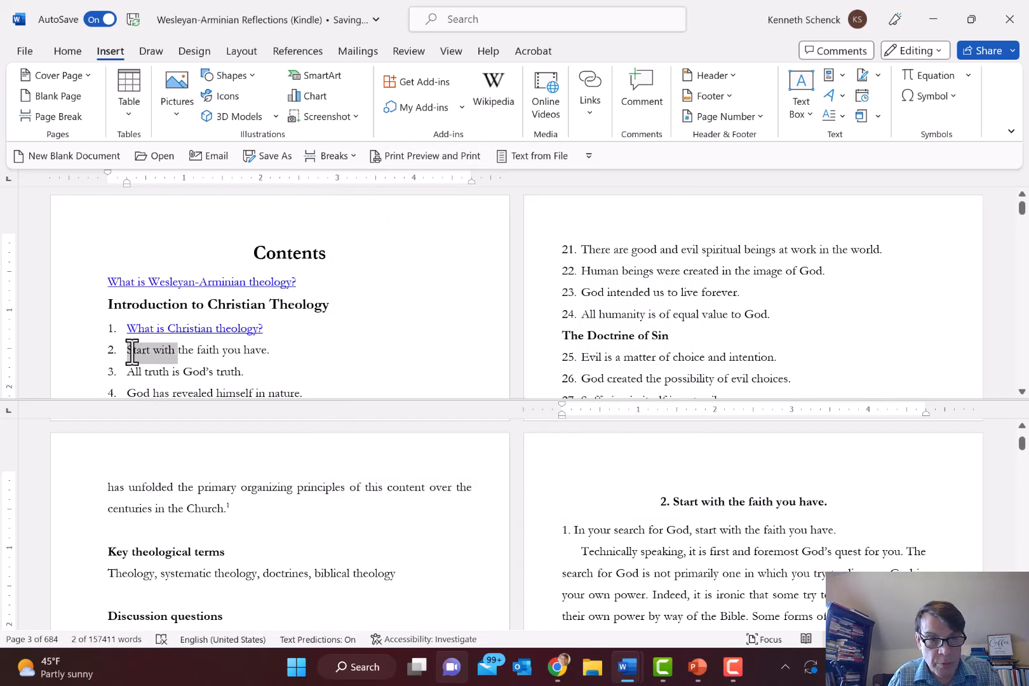
key("shift+Right")
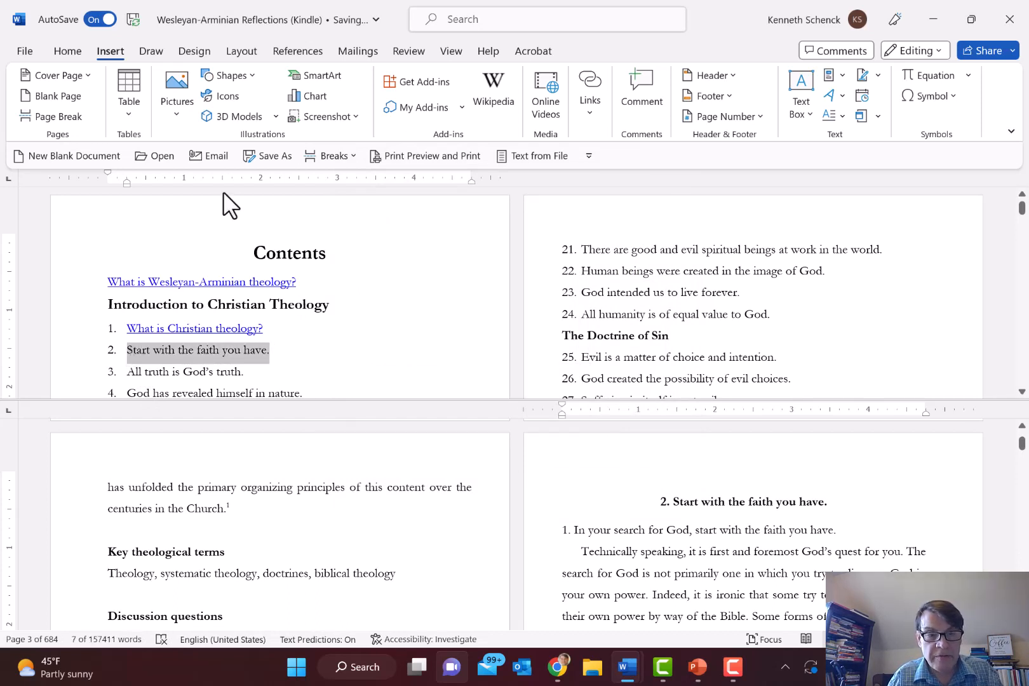
left_click(589, 94)
left_click(588, 155)
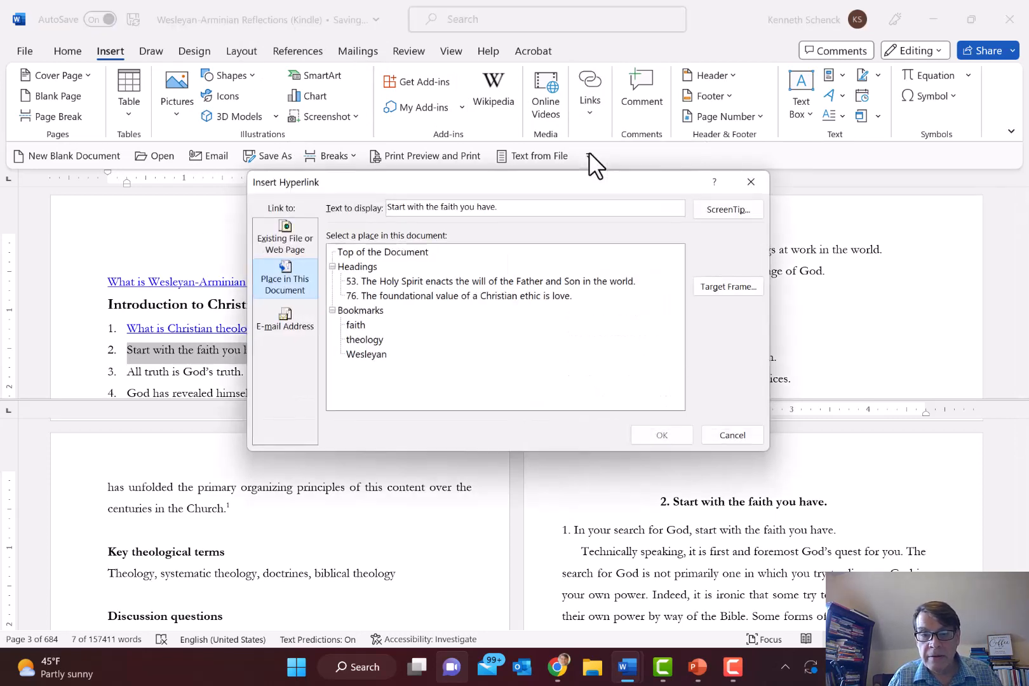
double_click(356, 325)
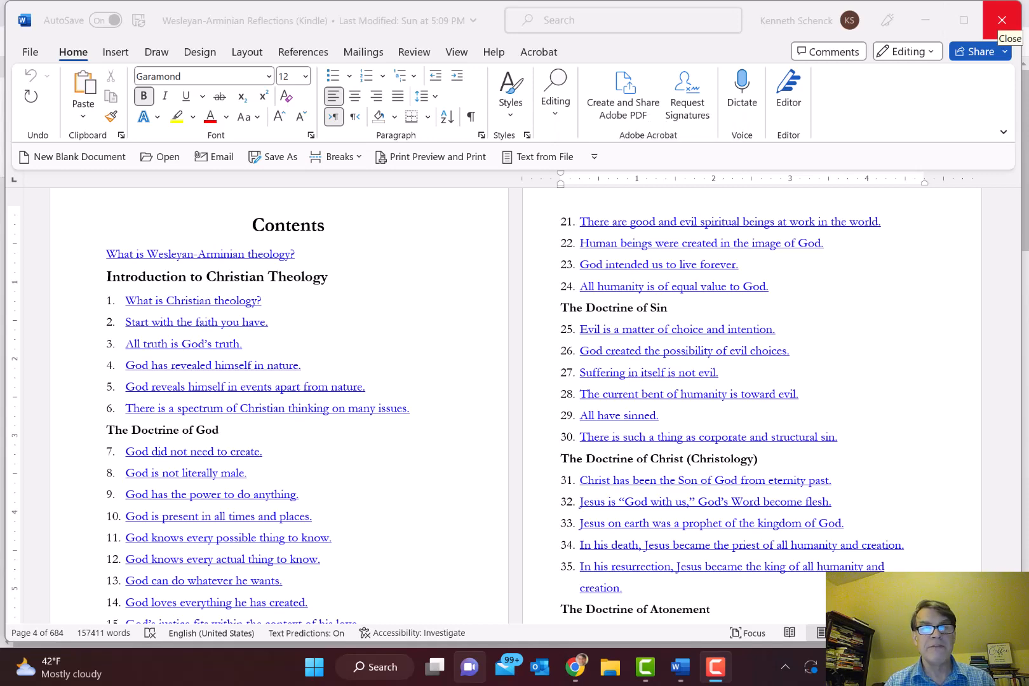
Step: Close the Word manuscript and enable digital rights management (DRM) for the Kindle eBook on its KDP content page
left_click(1002, 20)
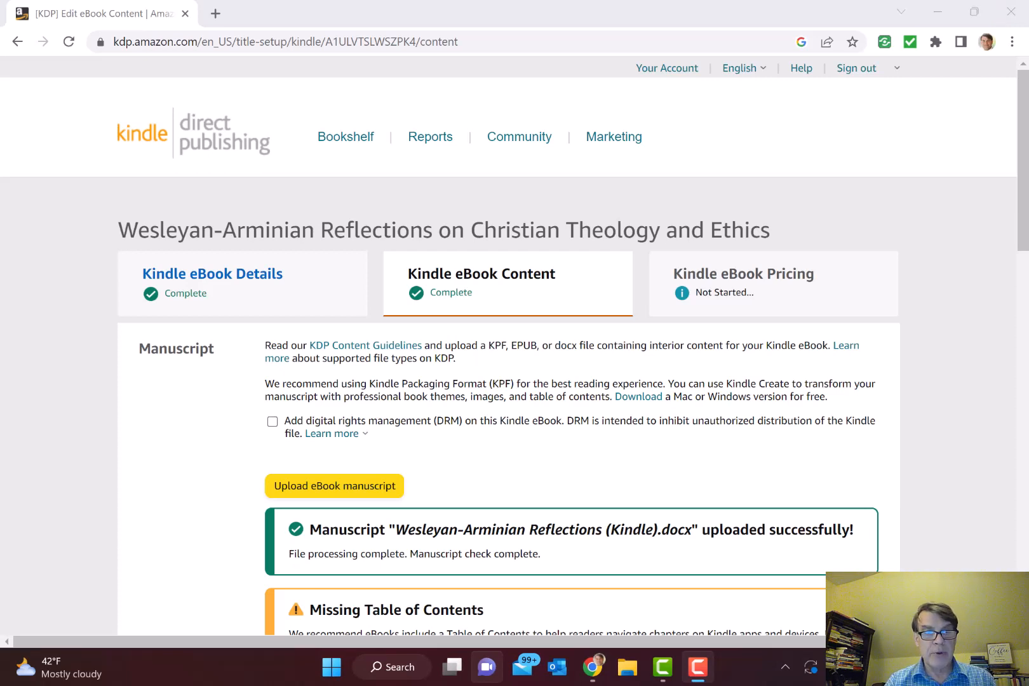
left_click(272, 421)
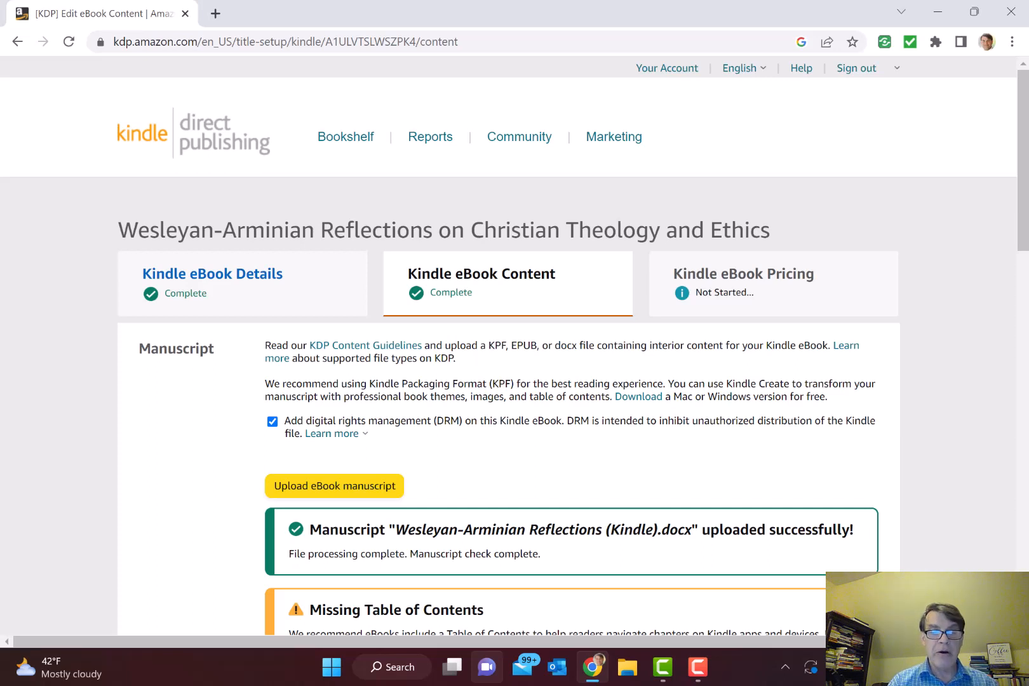
Step: Upload the Word file Wesleyan-Arminian Reflections (Kindle) as the eBook manuscript
left_click(334, 486)
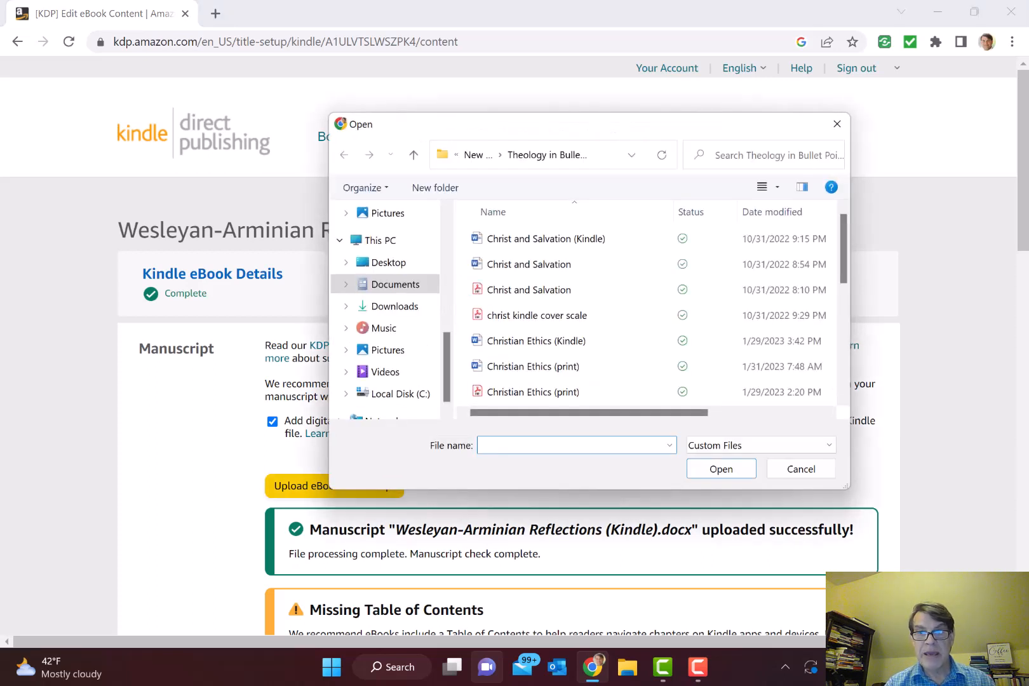
scroll(572, 240, "down", 8)
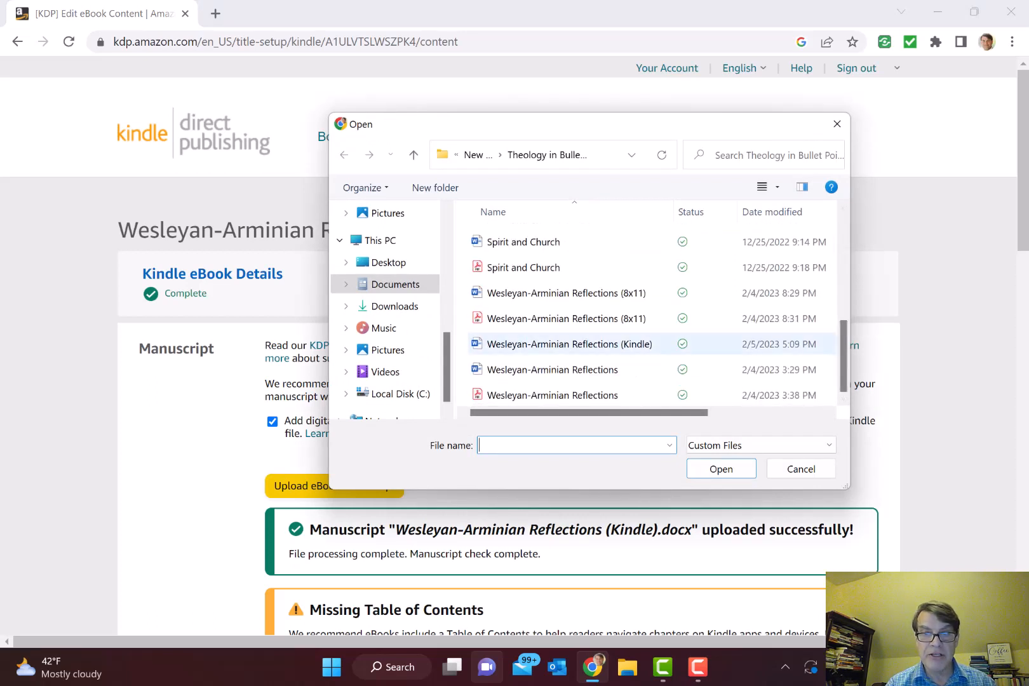
double_click(569, 344)
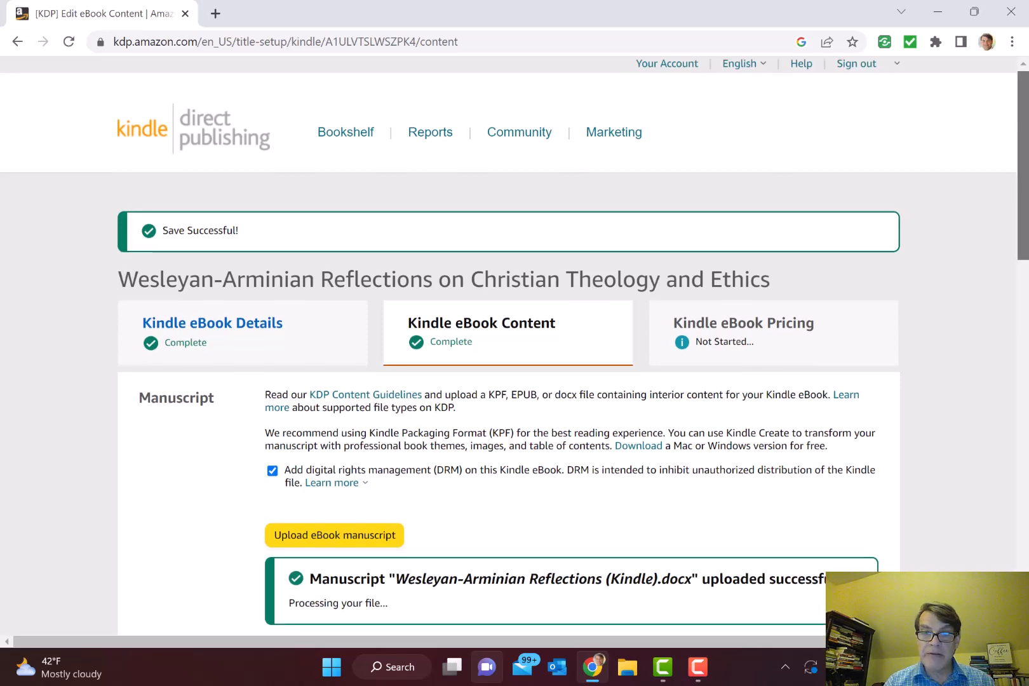
Step: Launch Cover Creator, skipping its introduction and initial image selection, and choose the first image-based cover design
scroll(514, 343, "down", 3)
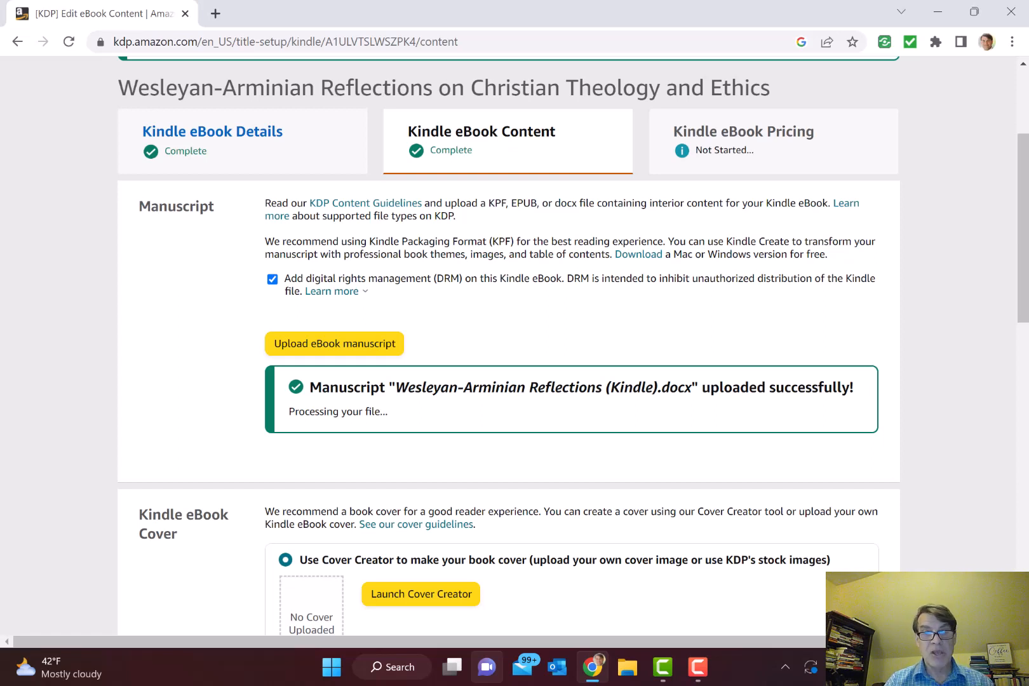
scroll(508, 347, "down", 2)
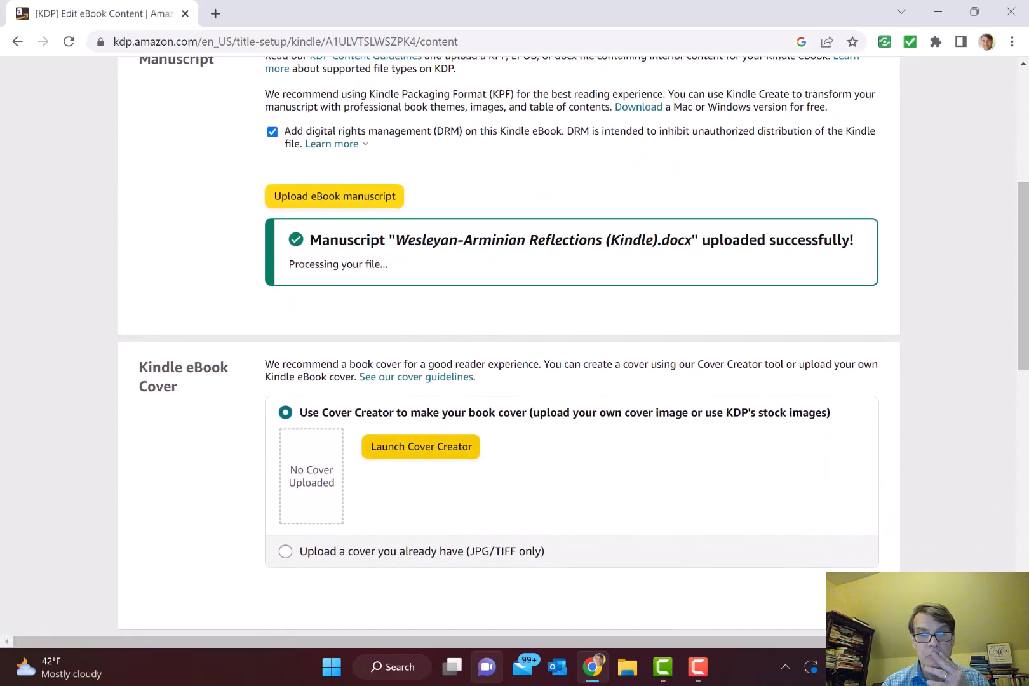
left_click(421, 446)
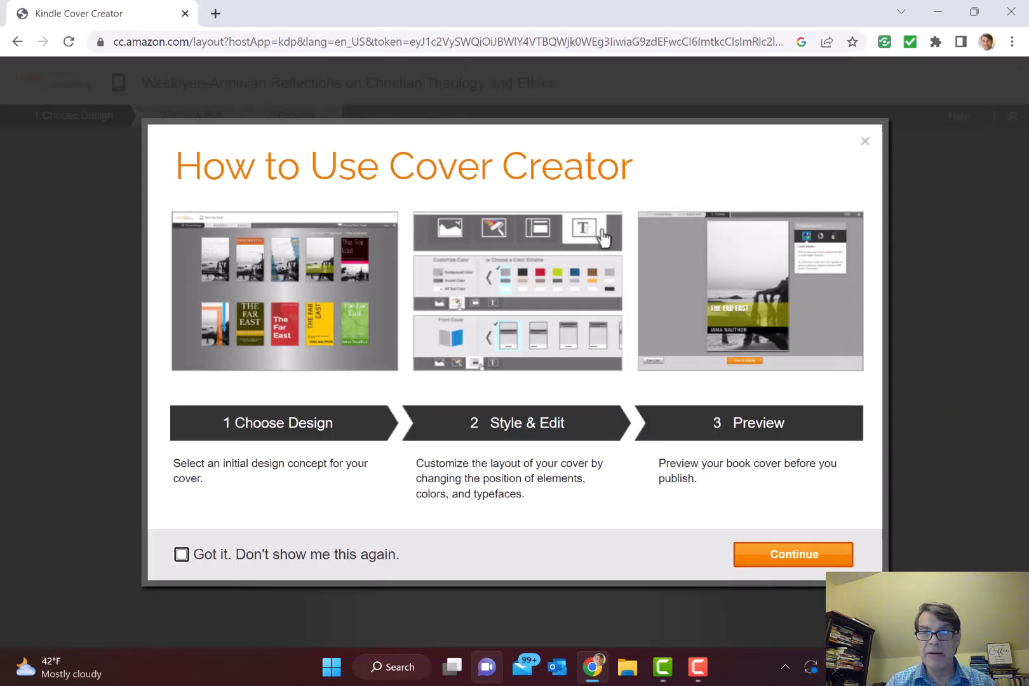
left_click(793, 555)
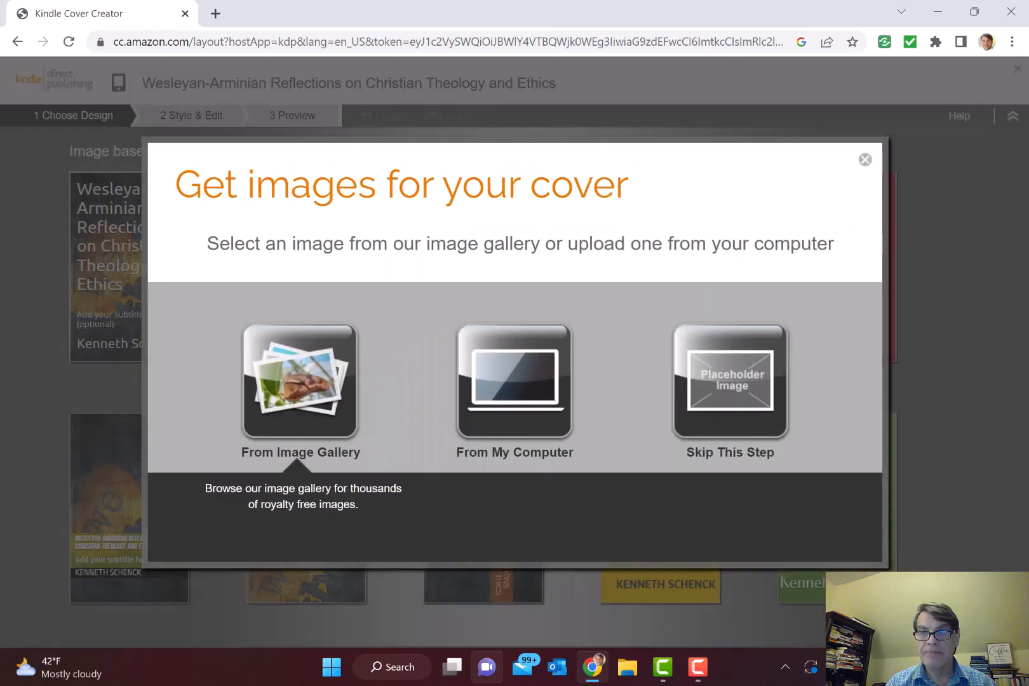
left_click(865, 160)
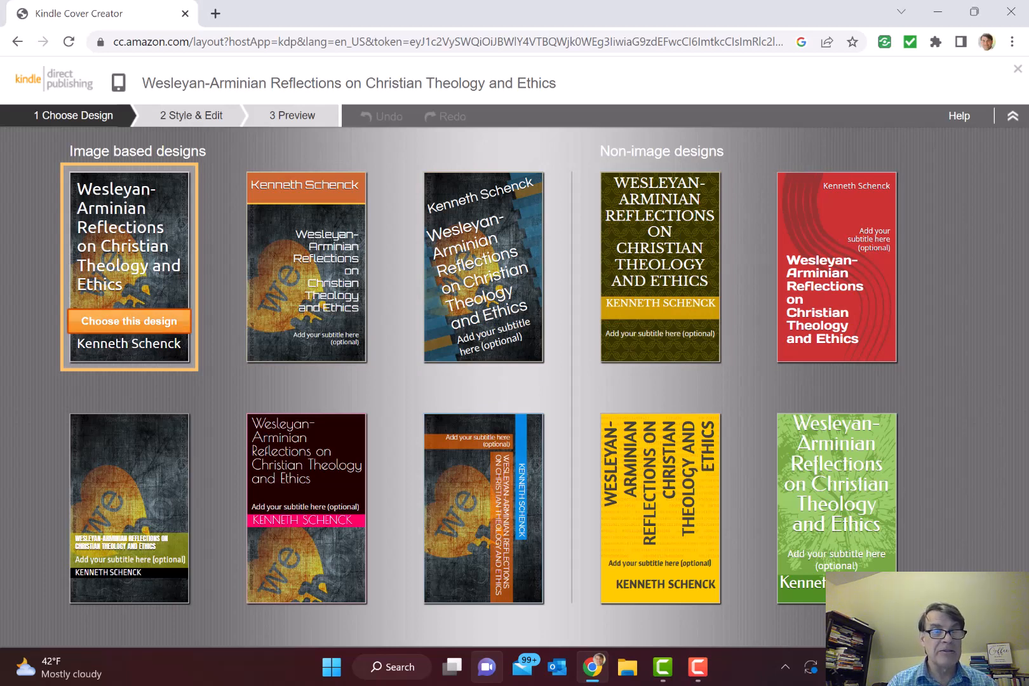
left_click(129, 320)
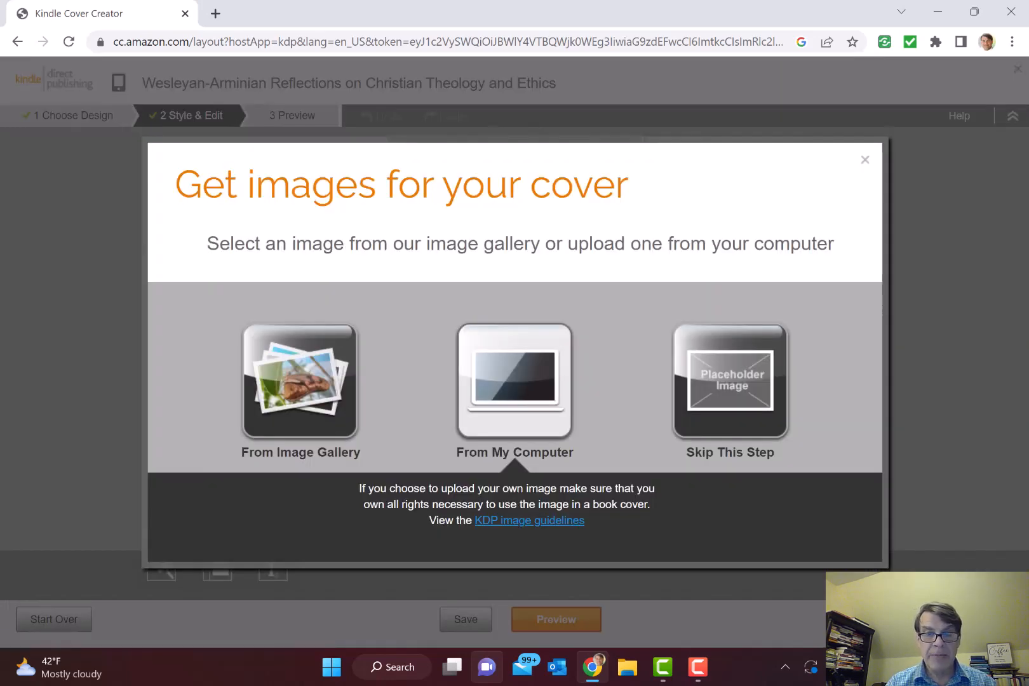
Step: Use the ascension image from the computer as the cover picture, and submit the cover after previewing it
left_click(515, 381)
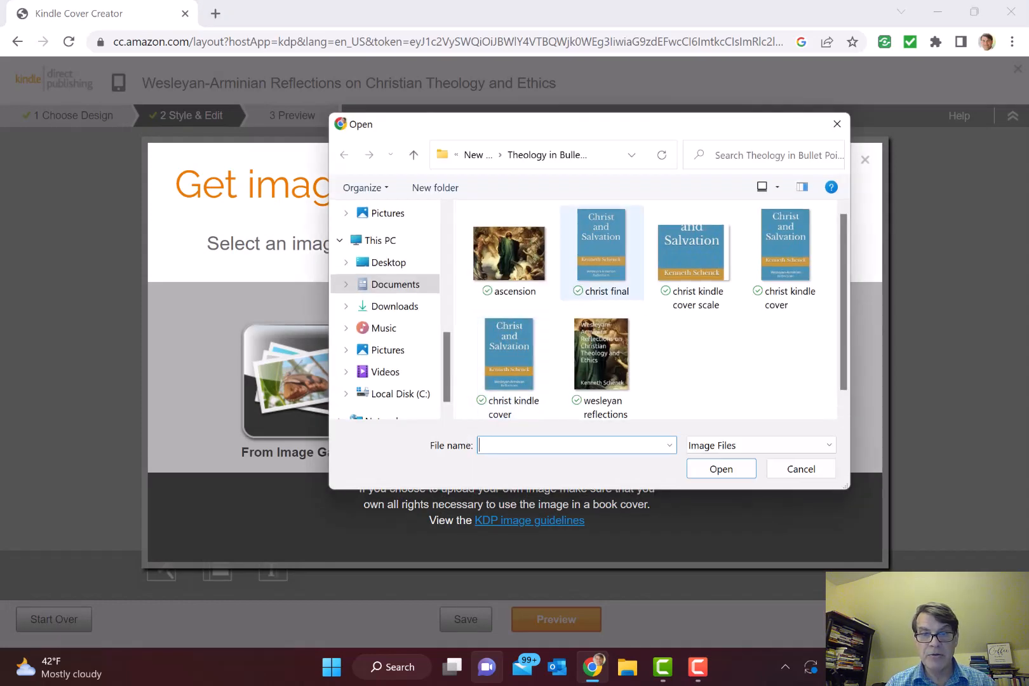
double_click(508, 254)
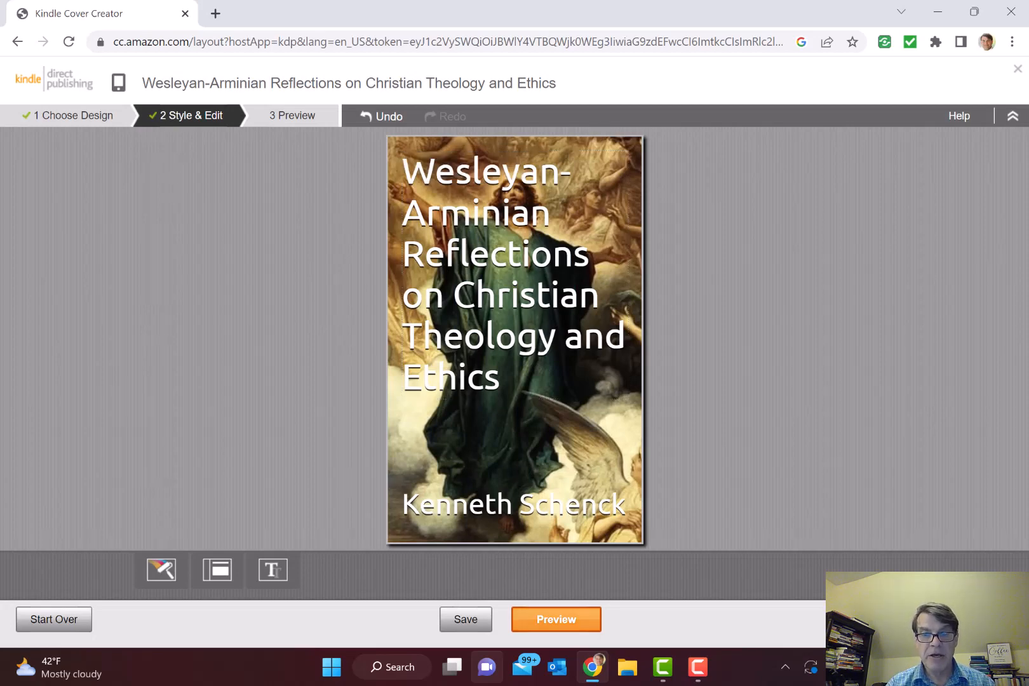
left_click(556, 619)
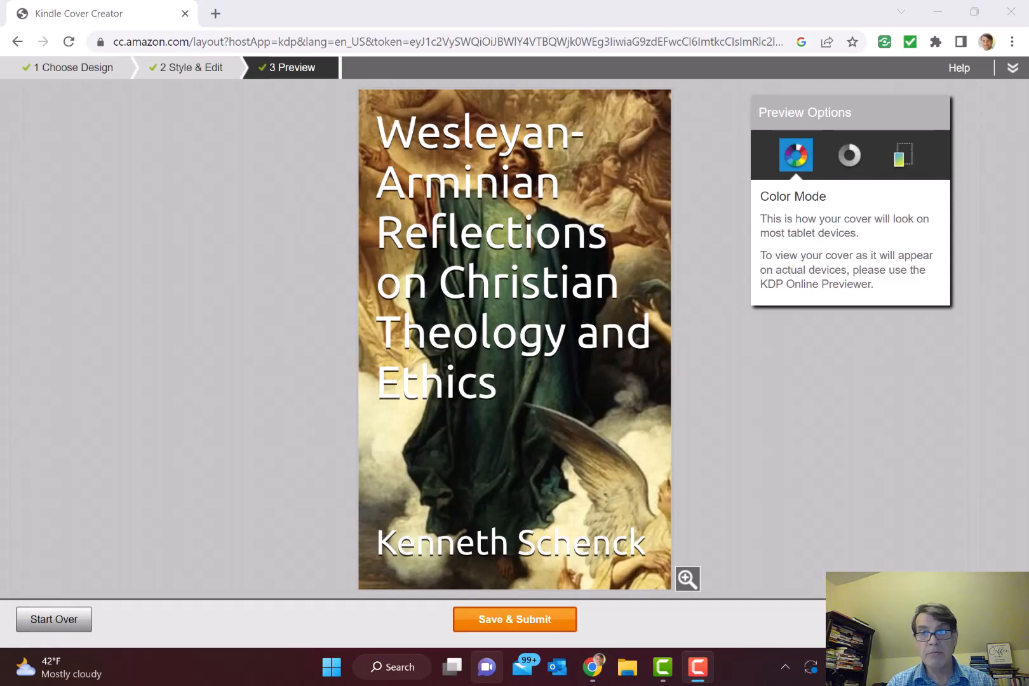
left_click(515, 619)
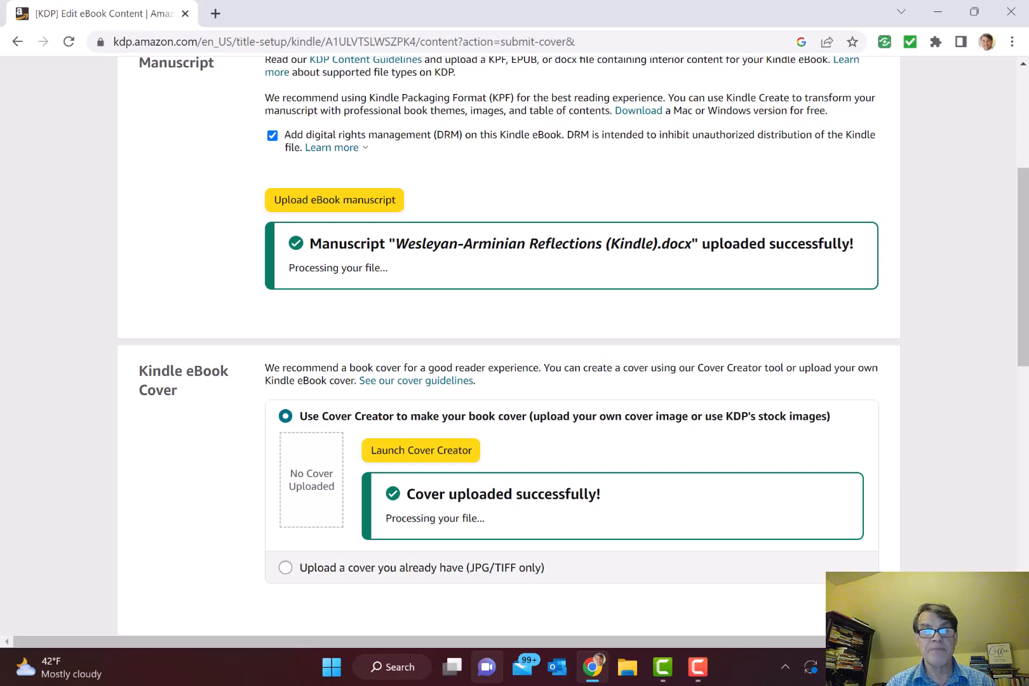
scroll(572, 346, "down", 3)
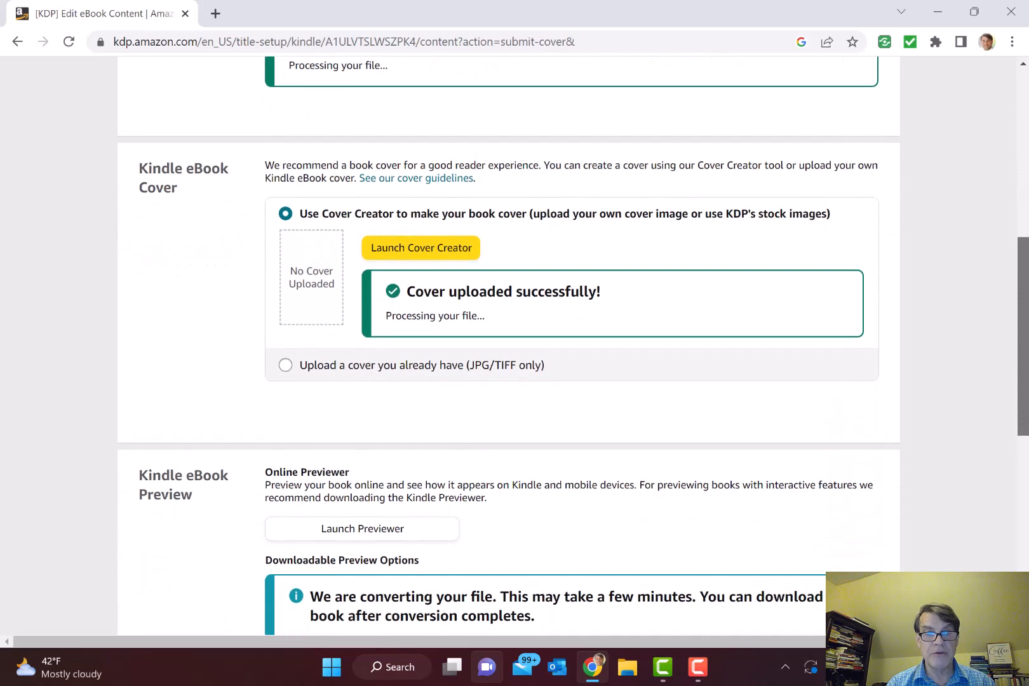
Step: Check that the manuscript and cover have finished processing, and launch the online previewer for the Kindle eBook
scroll(572, 346, "up", 2)
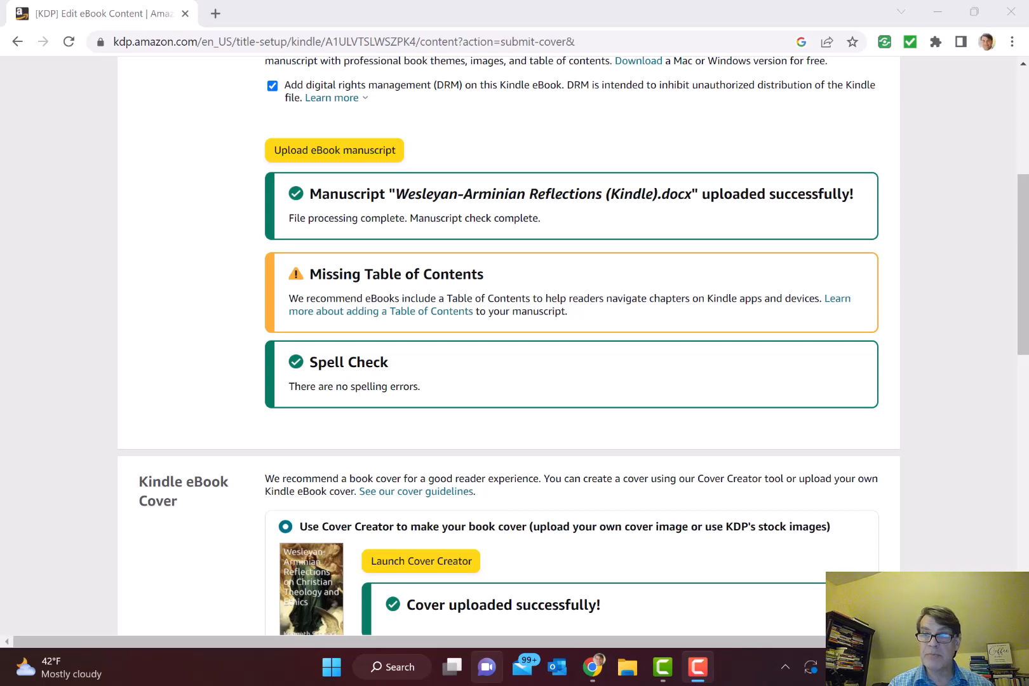
scroll(572, 346, "down", 4)
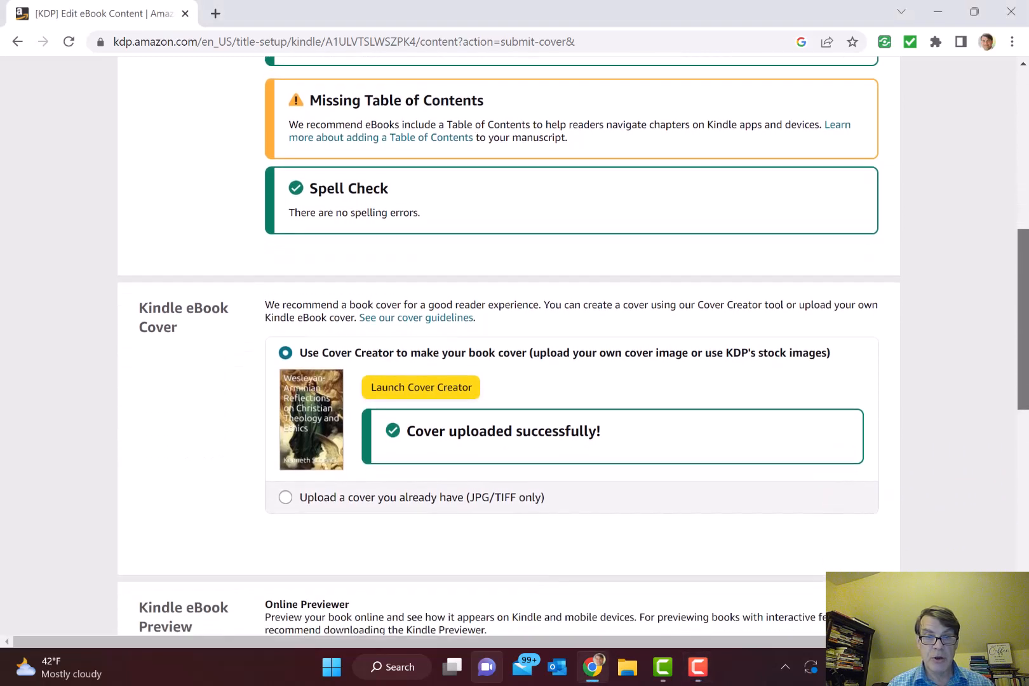
scroll(572, 346, "down", 2)
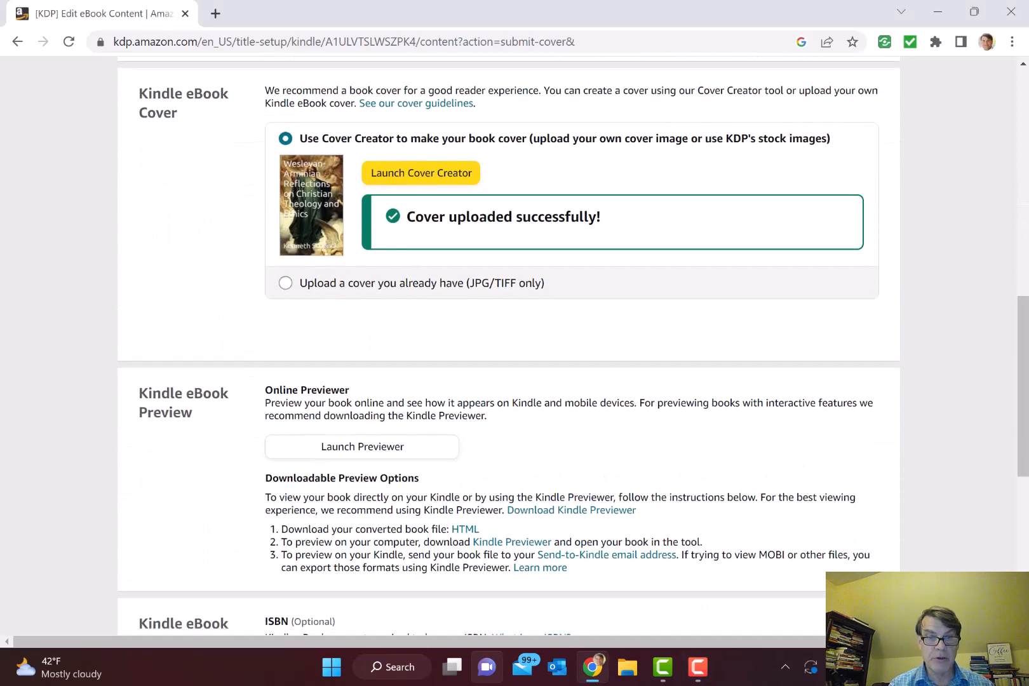
left_click(362, 446)
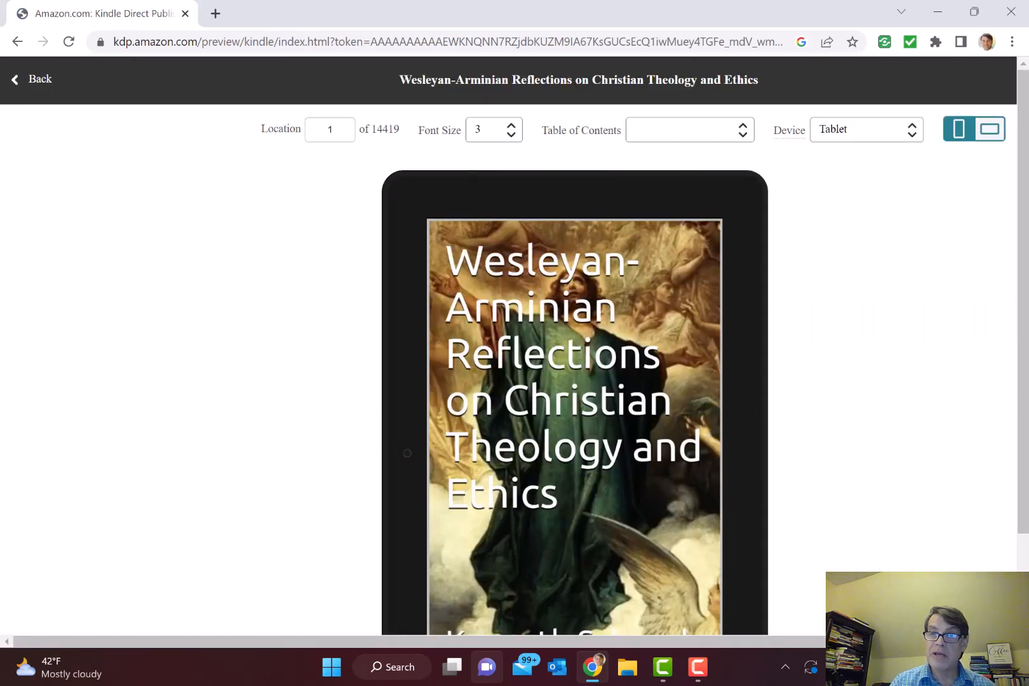
left_click_drag(1023, 190, 1023, 240)
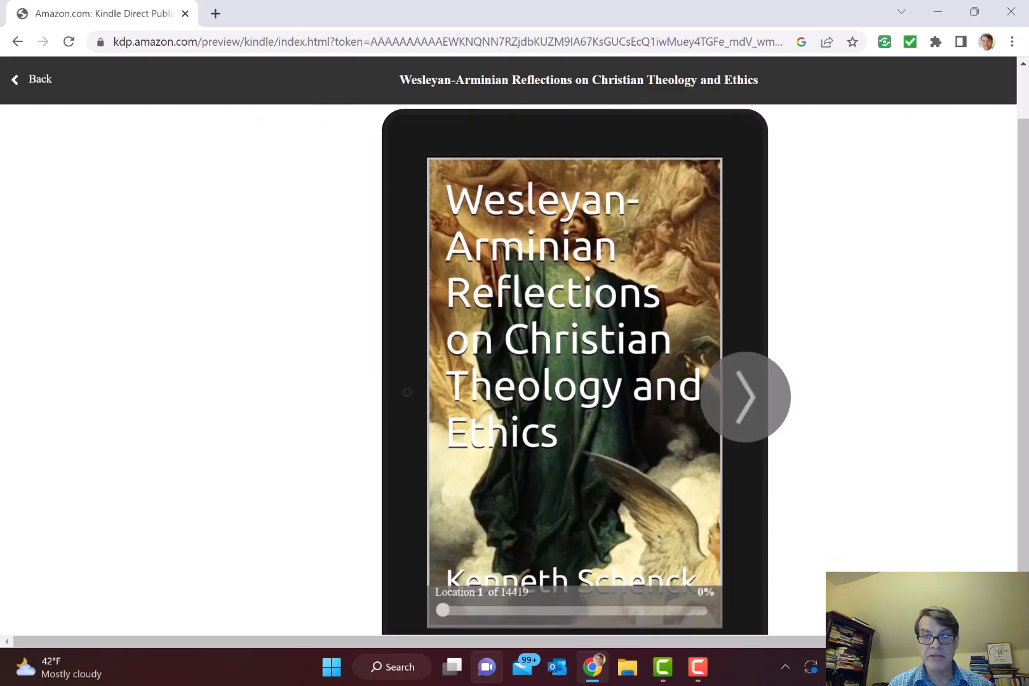
Step: Page through the preview from the cover past the linked contents list to the chapter What is Wesleyan-Arminian Theology?
left_click(746, 397)
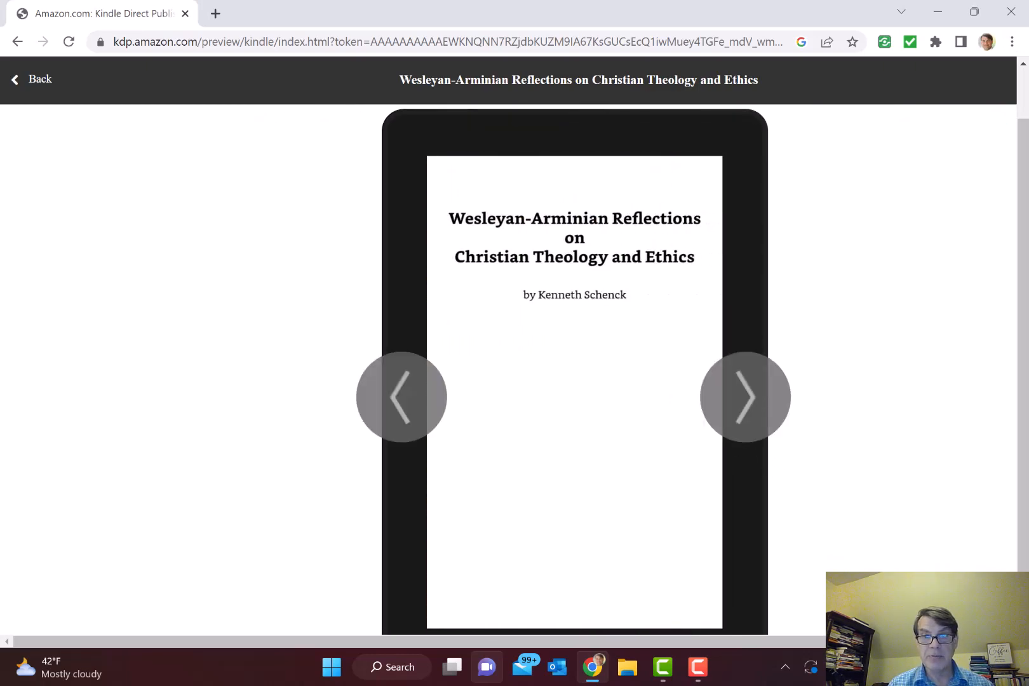
left_click(746, 397)
left_click(745, 397)
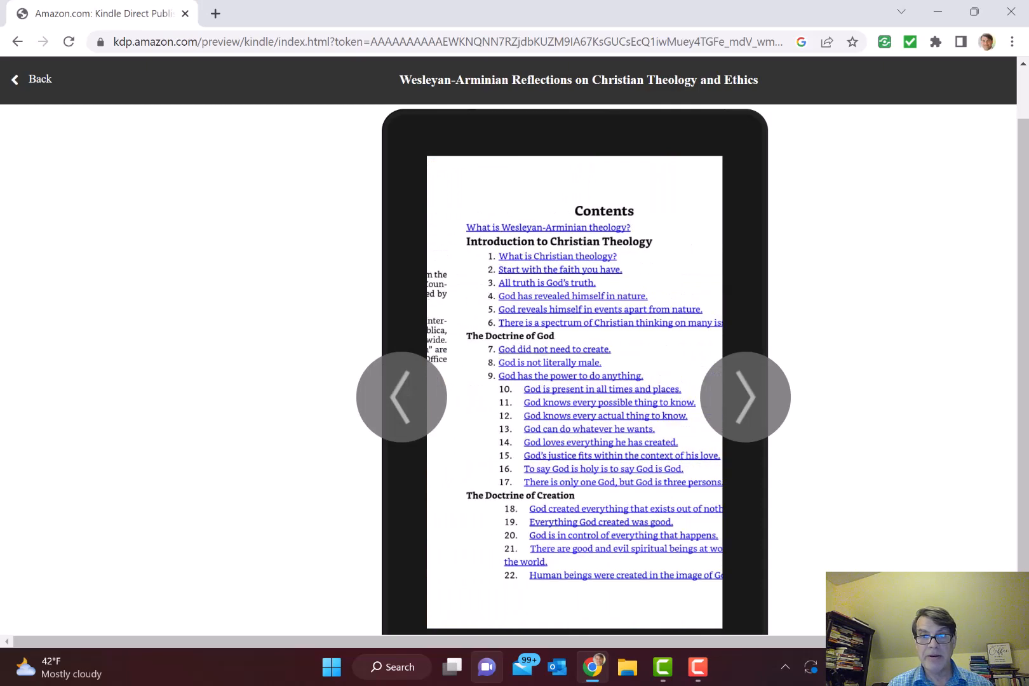
left_click(745, 397)
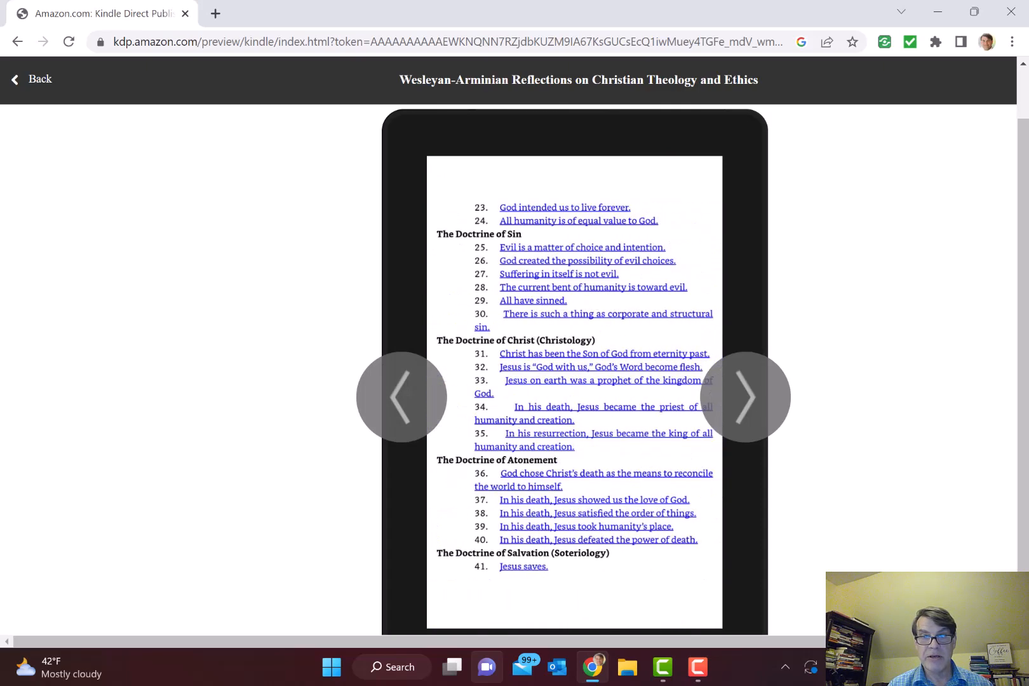
left_click(745, 397)
left_click(746, 397)
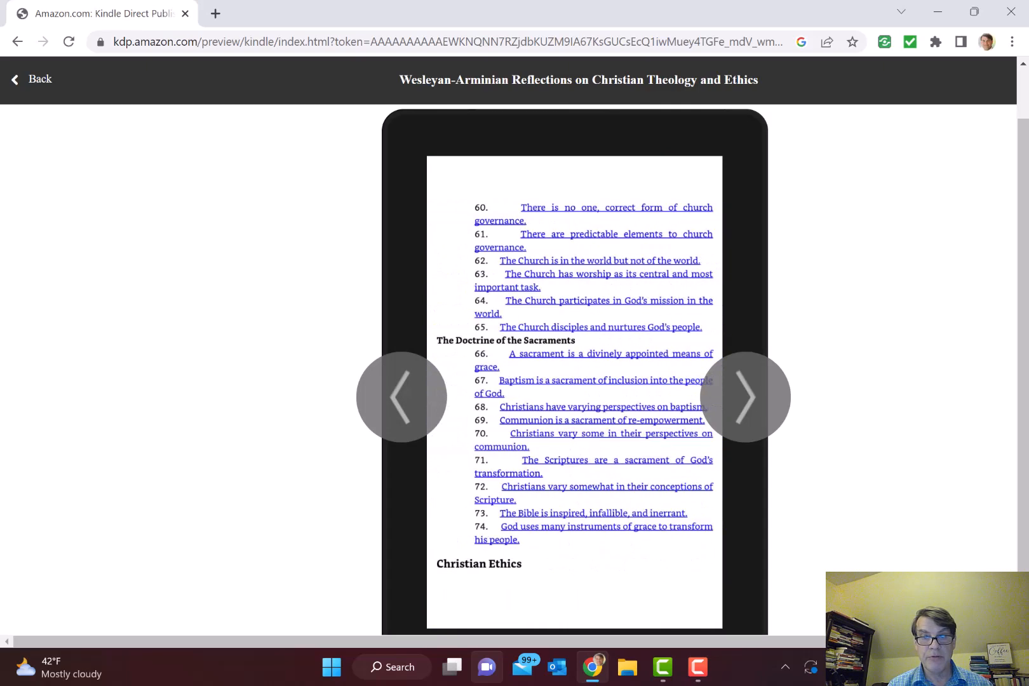
left_click(746, 397)
left_click(746, 397)
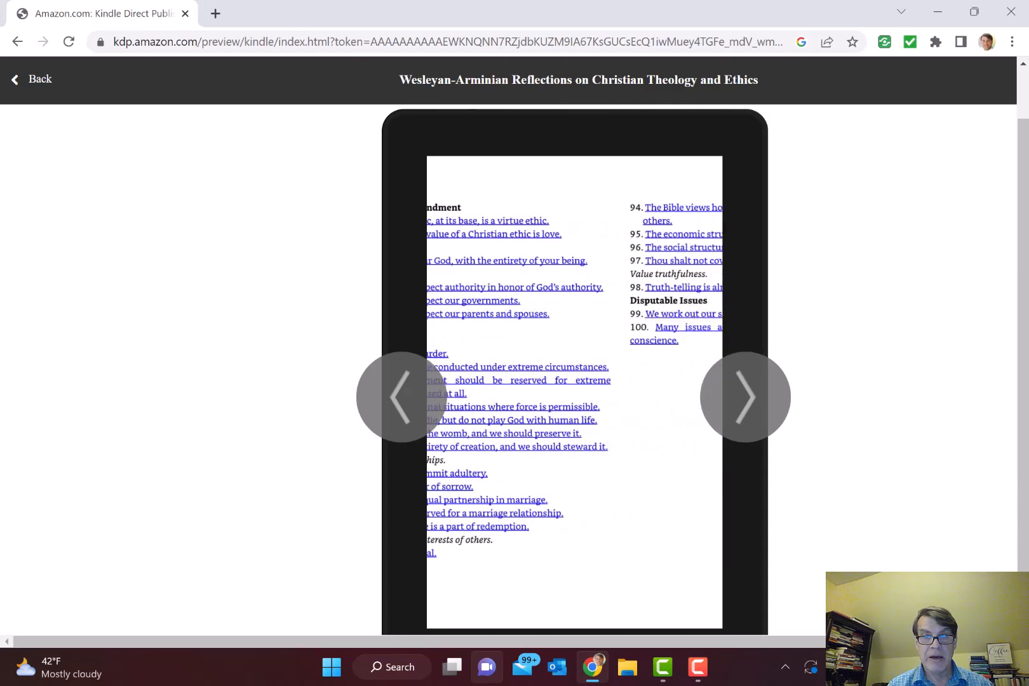
left_click(746, 397)
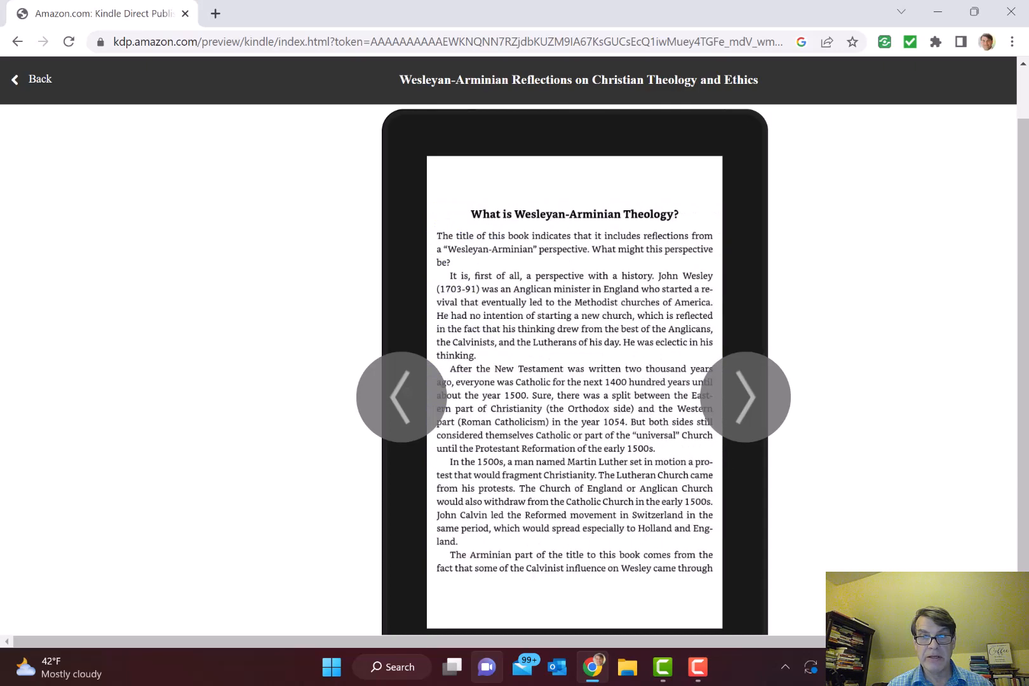
Step: Continue through the preview of the opening chapters to check the text layout up to the Apostle's Creed box
key("Right")
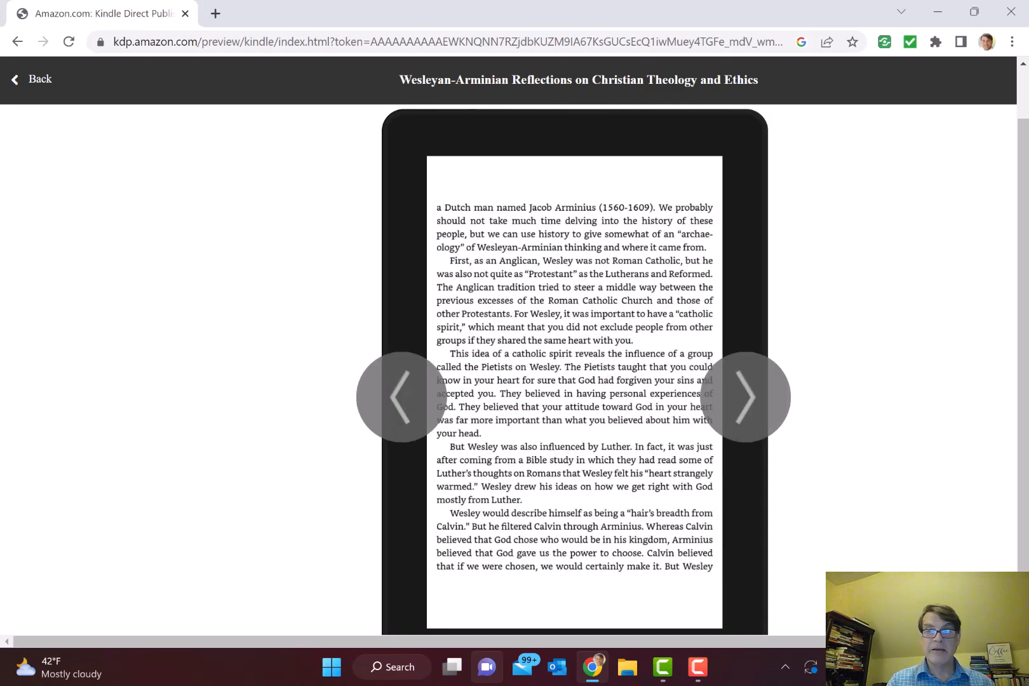
key("Right")
key("Right")
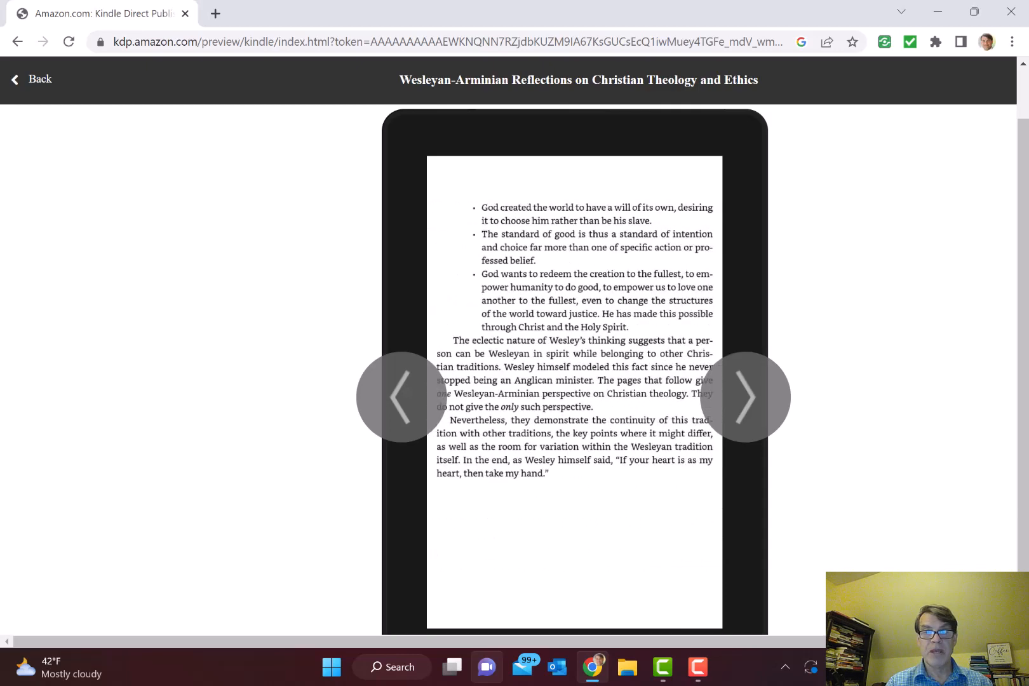
key("Right")
key("Right")
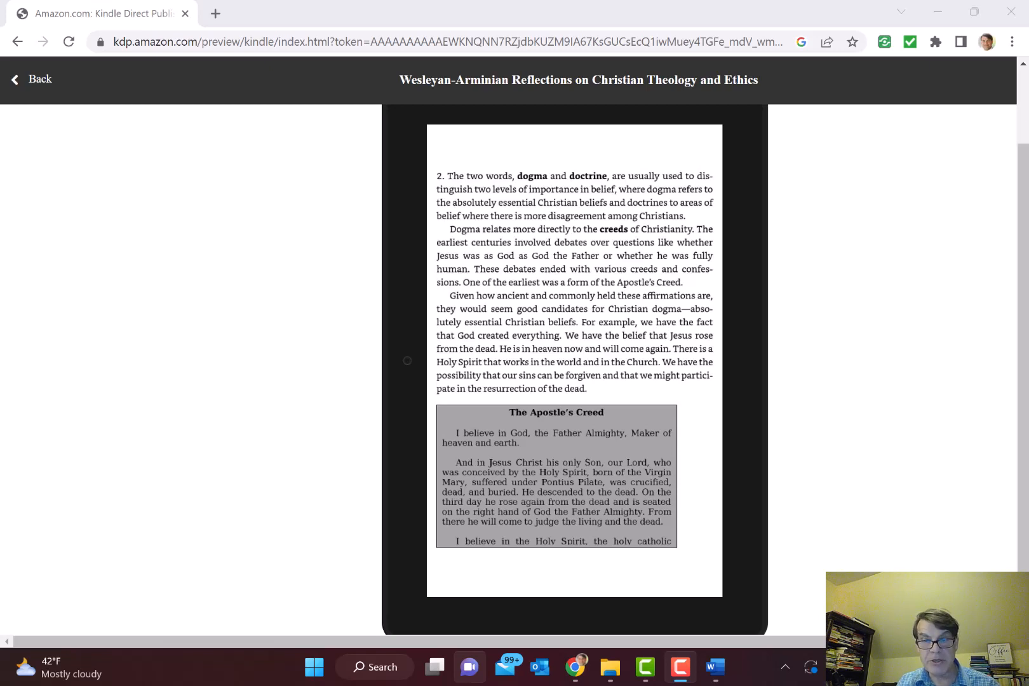
Step: Switch to the Word manuscript and insert Next Page section breaks before and after the Apostle's Creed text box
left_click(576, 667)
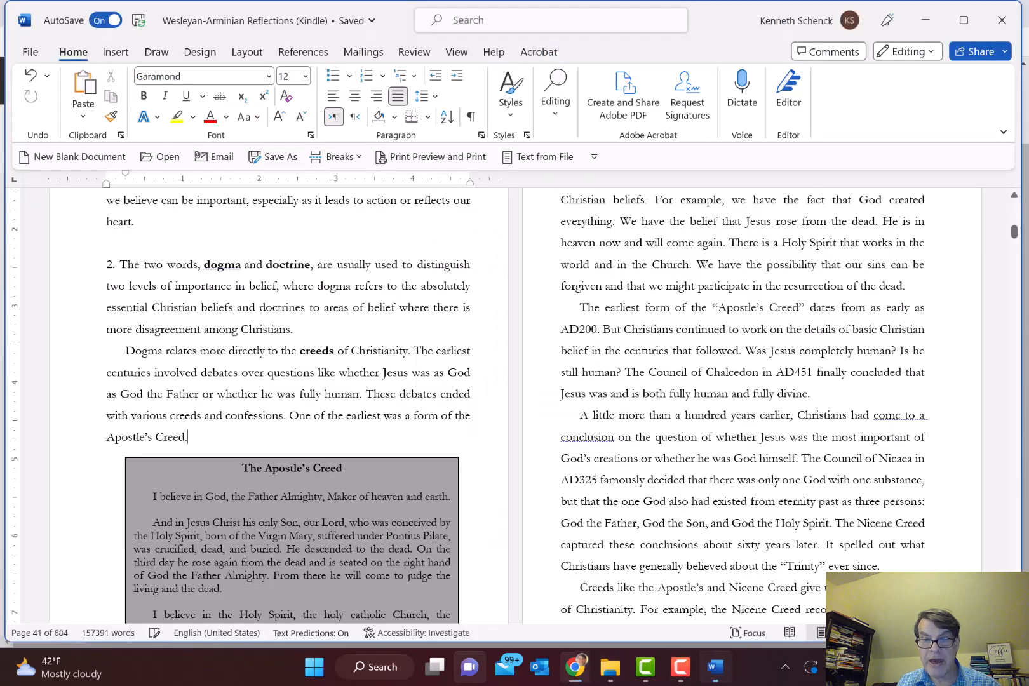
left_click(715, 667)
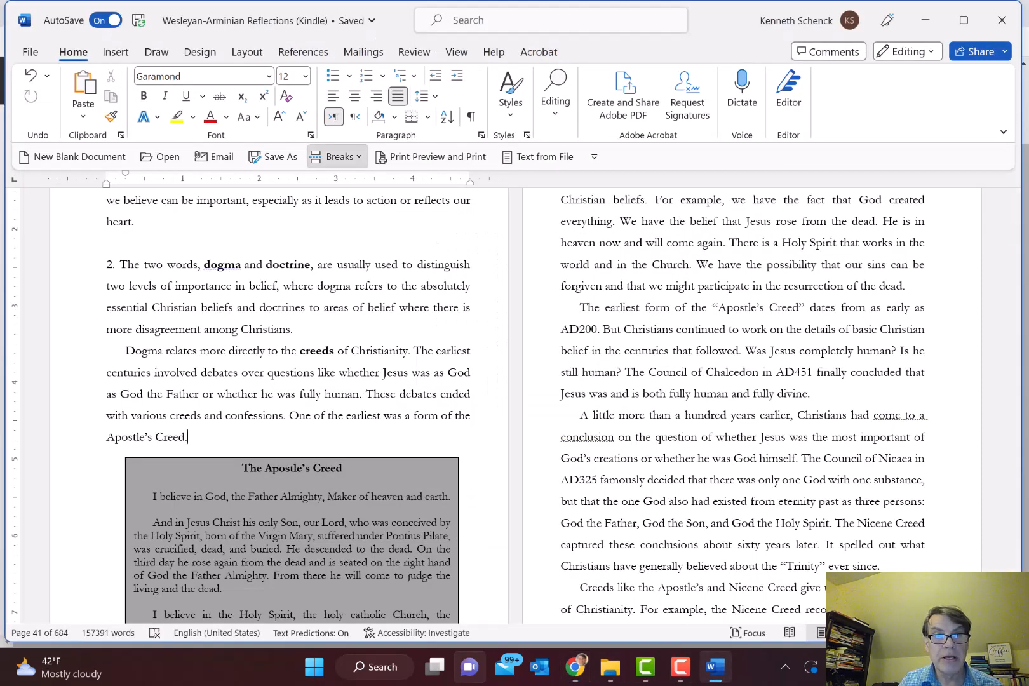
left_click(335, 156)
left_click(436, 410)
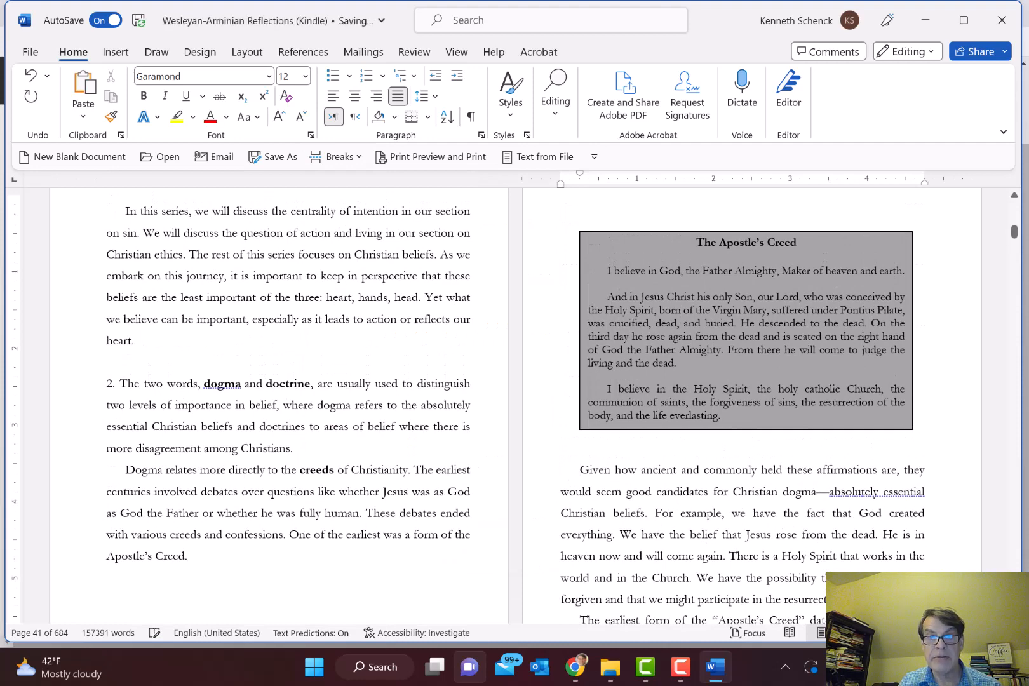
left_click(335, 156)
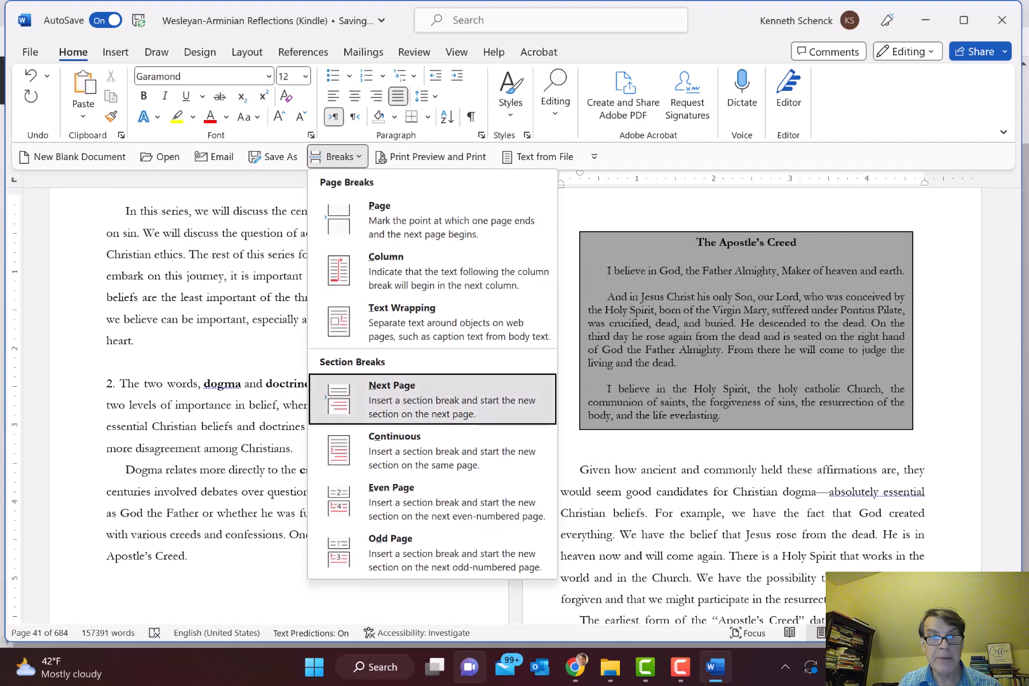
left_click(394, 398)
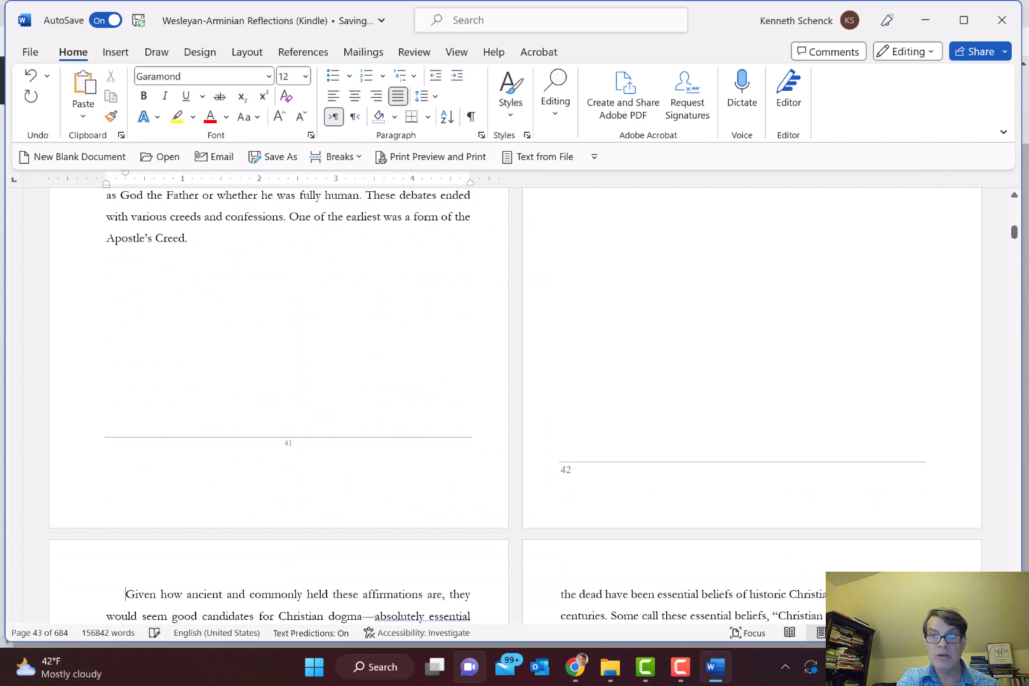
scroll(514, 406, "up", 6)
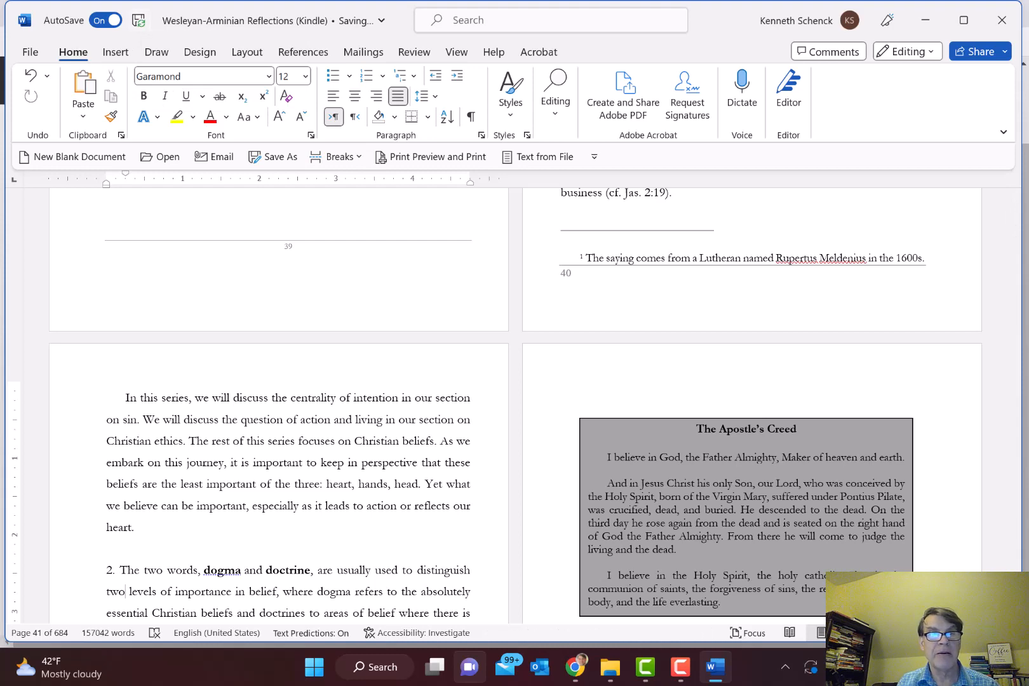
left_click(429, 67)
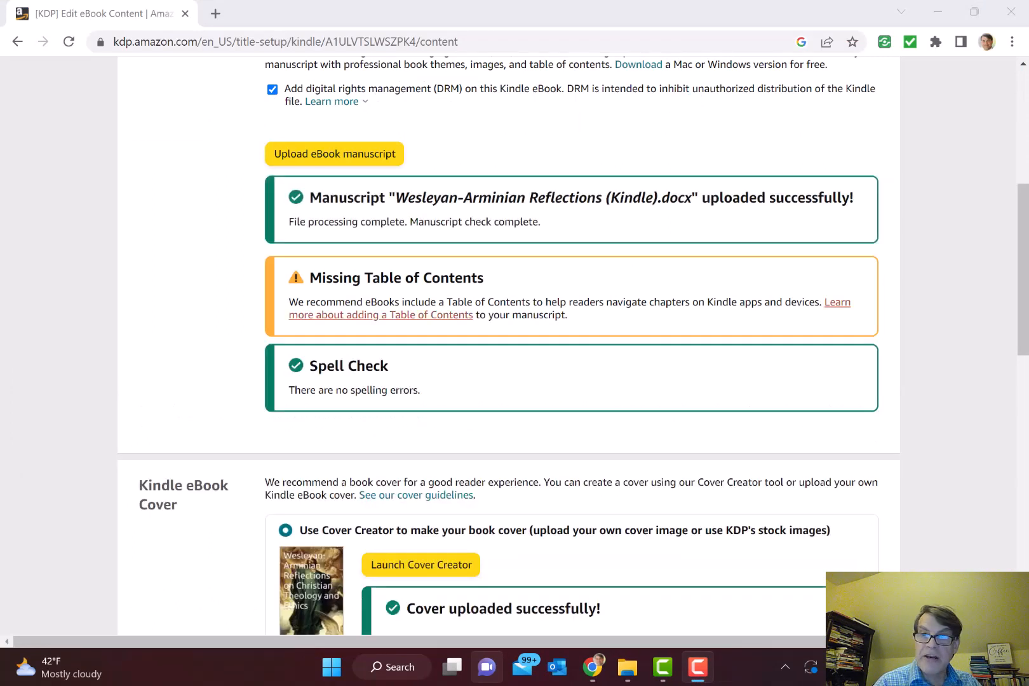
Step: Launch the online previewer again from the eBook content page for the re-uploaded manuscript
scroll(508, 344, "down", 3)
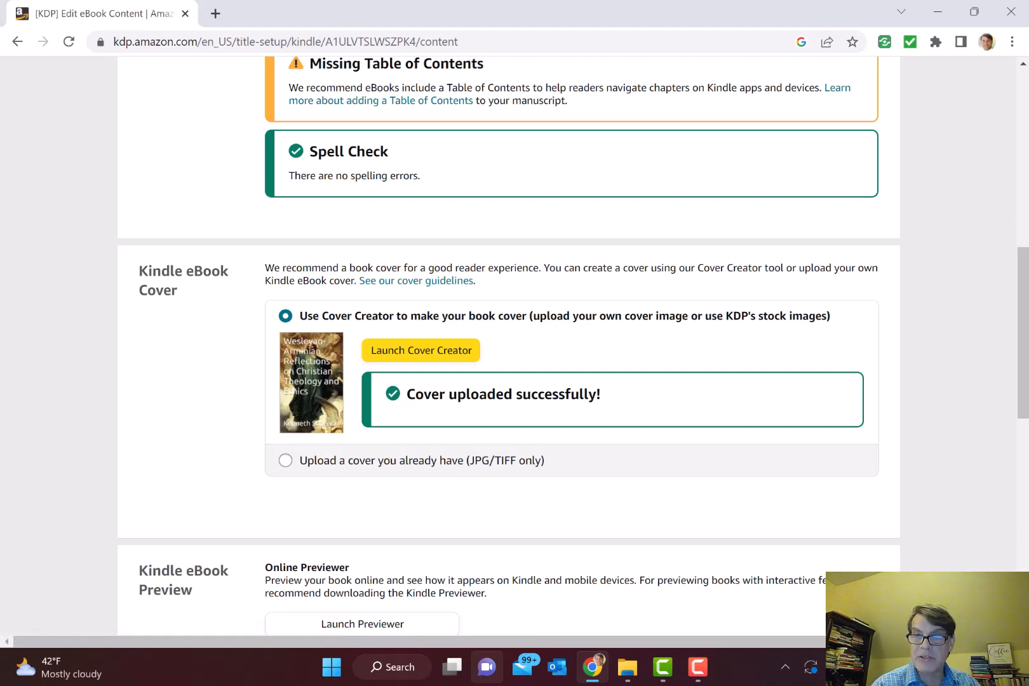
scroll(508, 343, "down", 3)
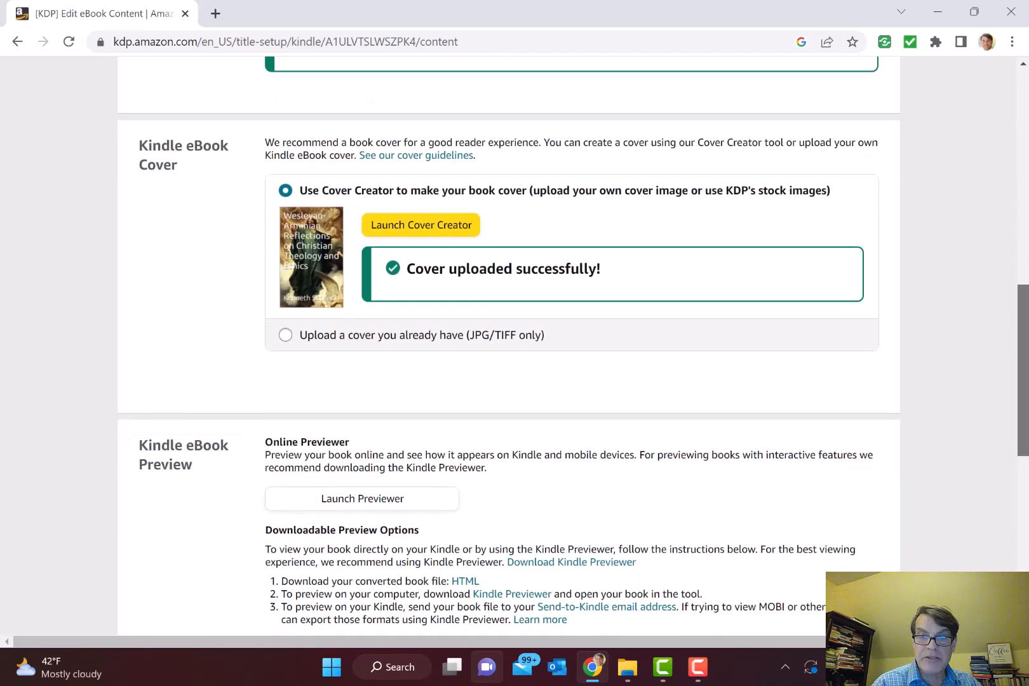
left_click(362, 457)
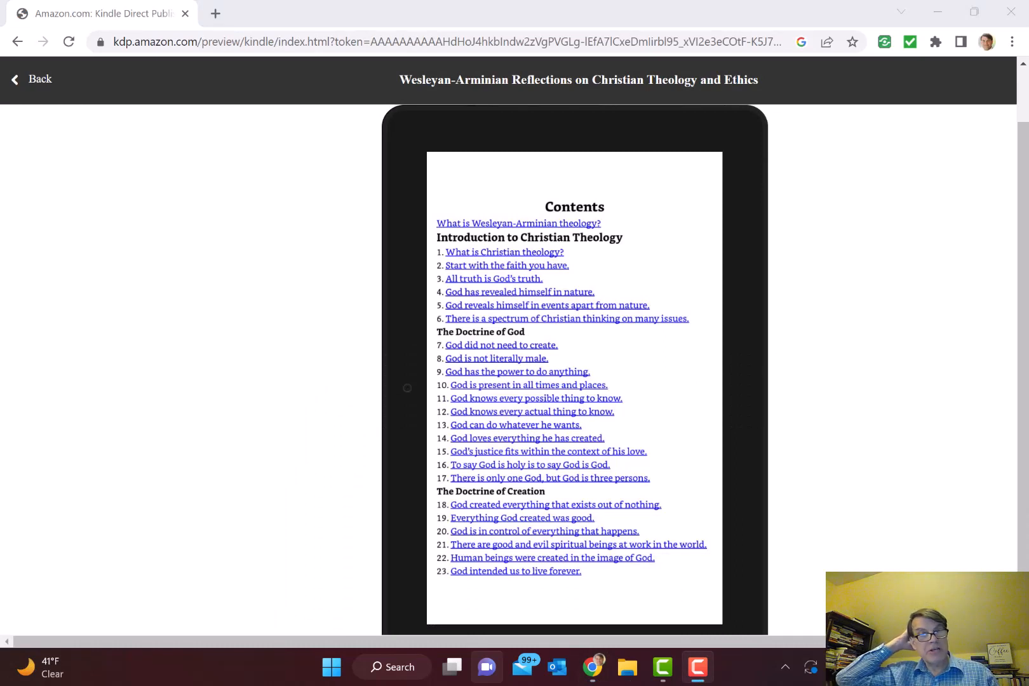
Step: Page through the linked contents list in the new preview and into the opening chapter
mouse_move(407, 388)
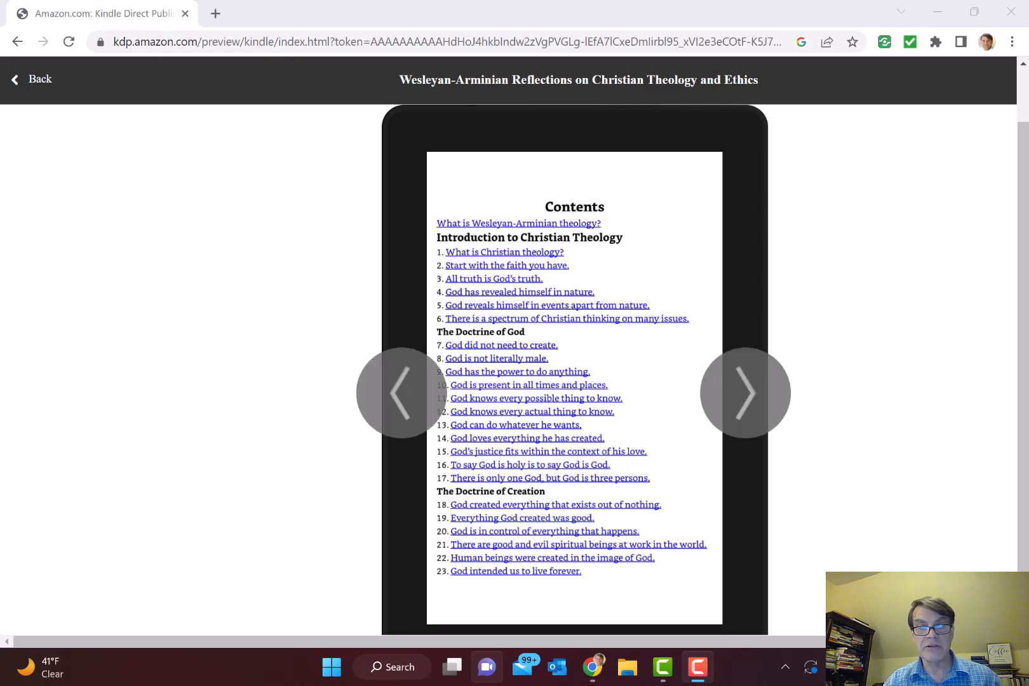
left_click(745, 393)
left_click(745, 393)
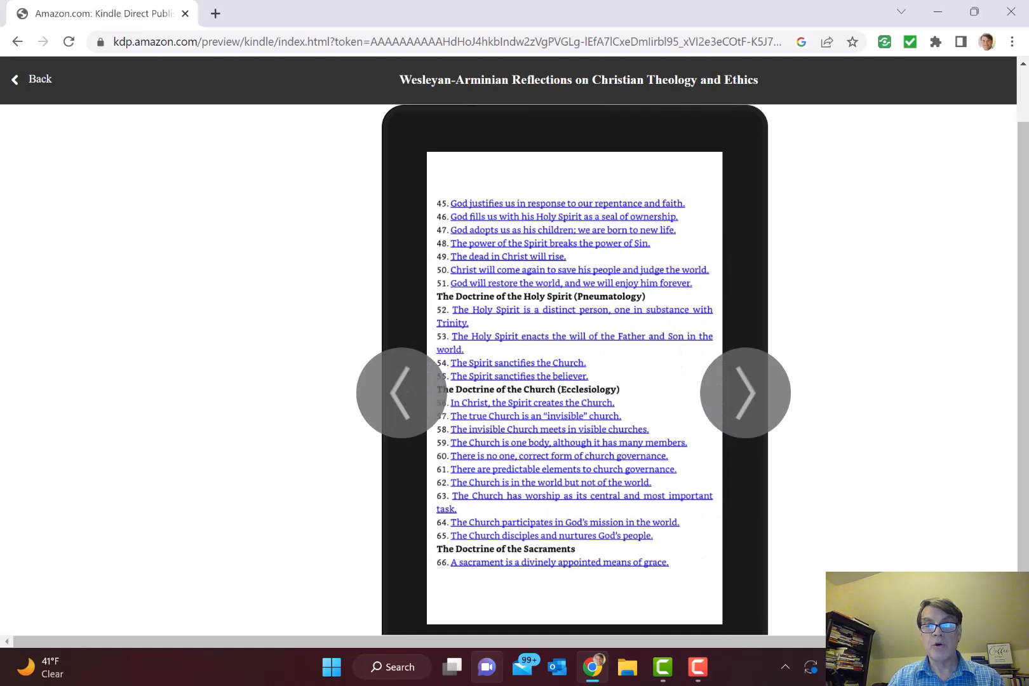
left_click(745, 393)
left_click(745, 393)
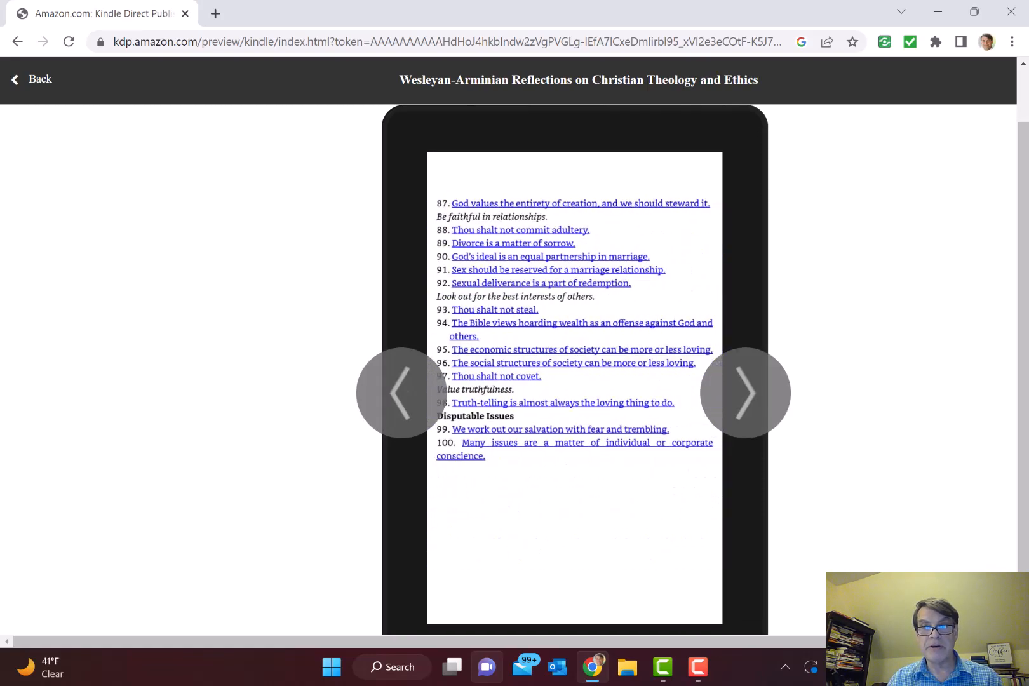
left_click(745, 393)
left_click(745, 393)
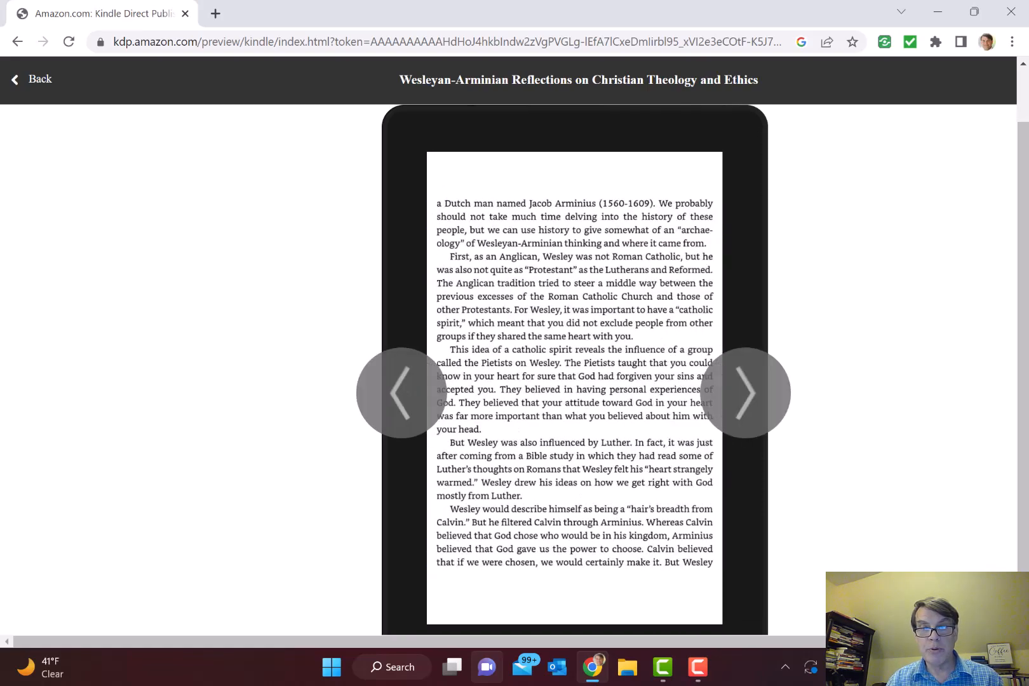
Step: Check the preview pages from the opening chapter through the Introduction heading and article 1, What is Christian theology?
left_click(745, 392)
left_click(745, 393)
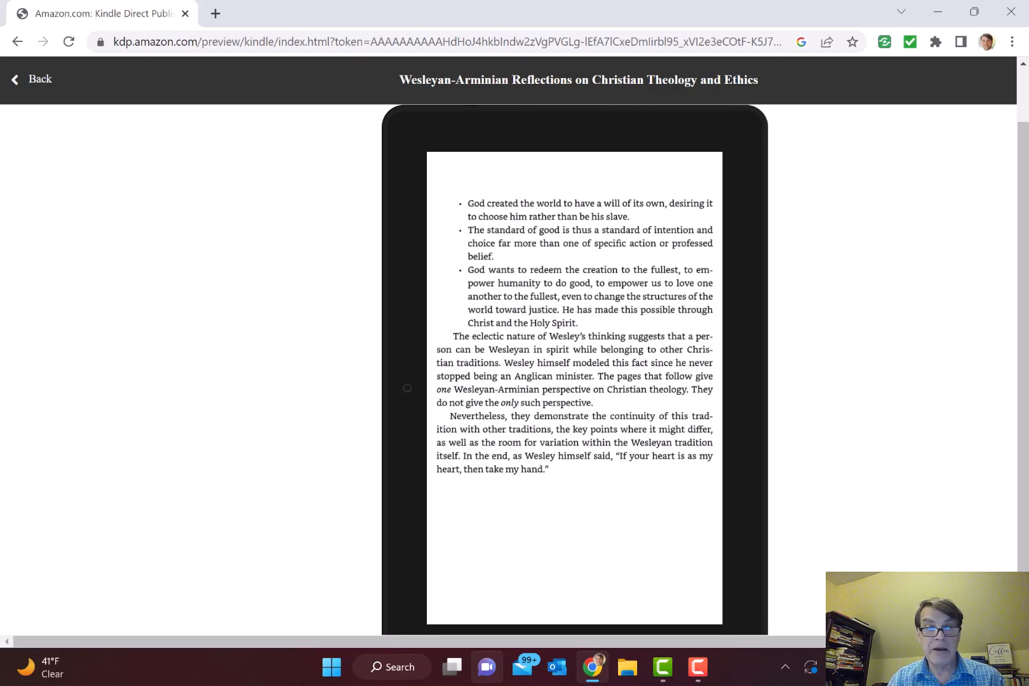
left_click(745, 393)
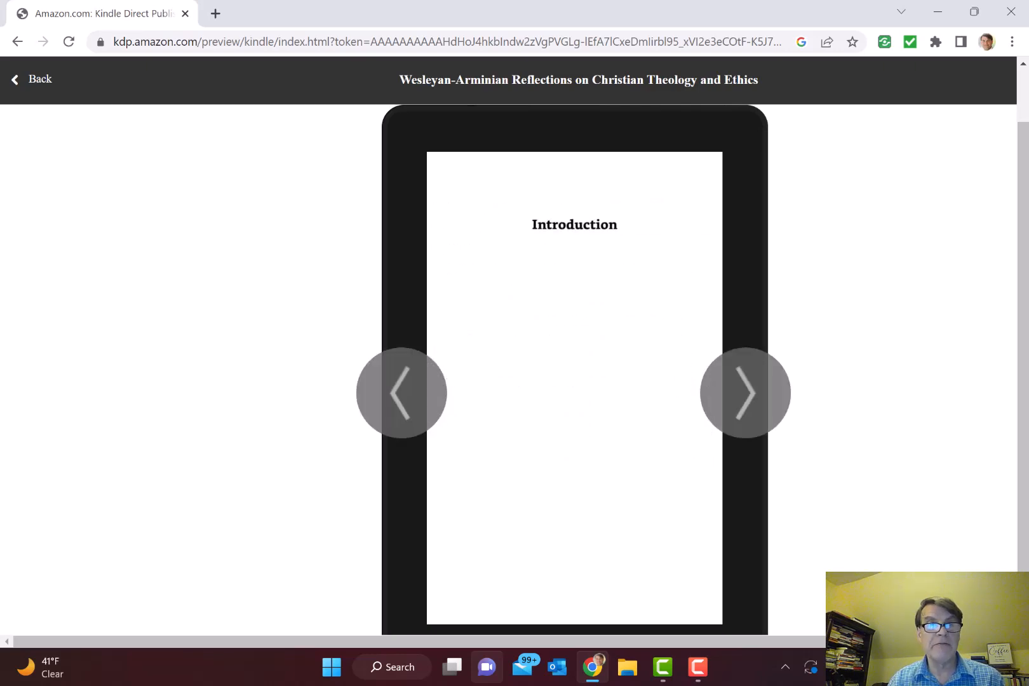
left_click(745, 392)
left_click(745, 393)
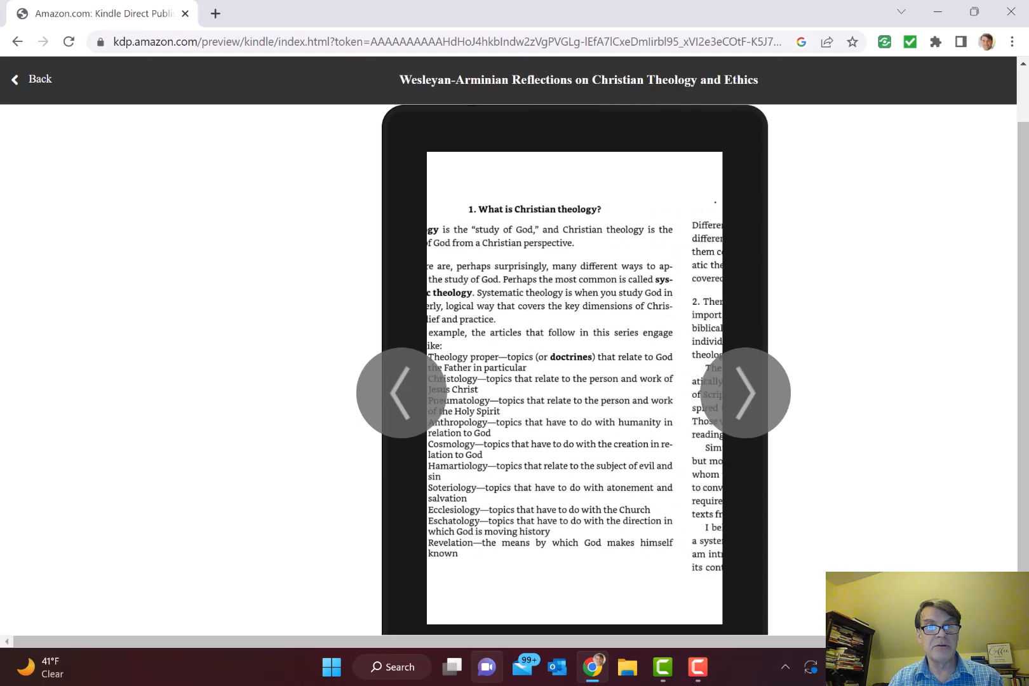
left_click(745, 393)
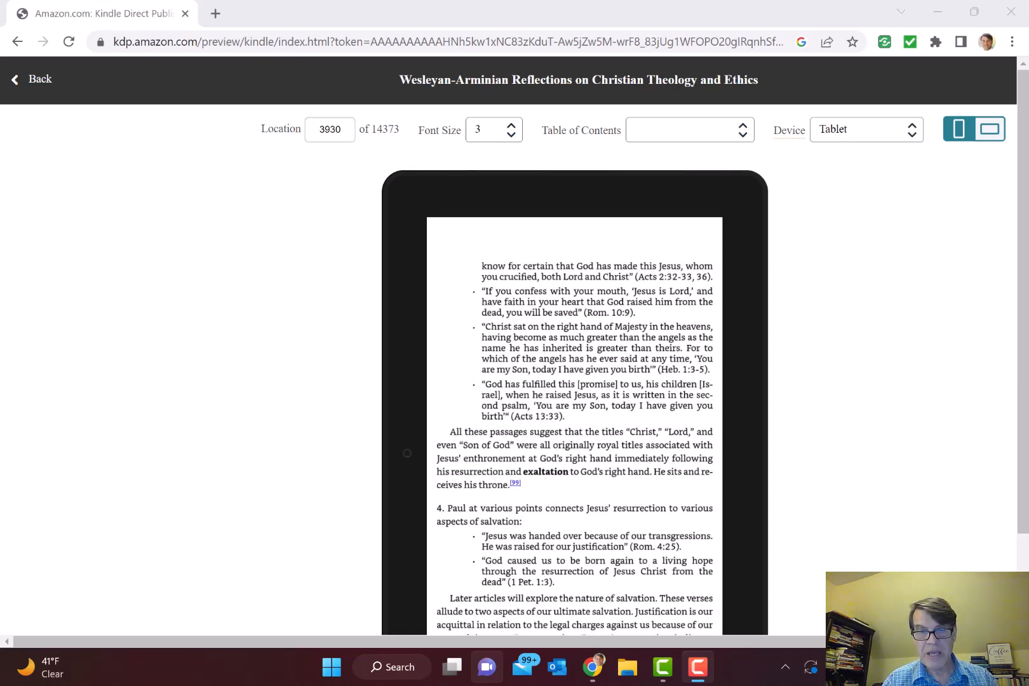
Step: Check the preview pages on Jesus' resurrection and reign, and switch to the Word manuscript at the gray box about approaches to language
mouse_move(407, 453)
left_click(746, 458)
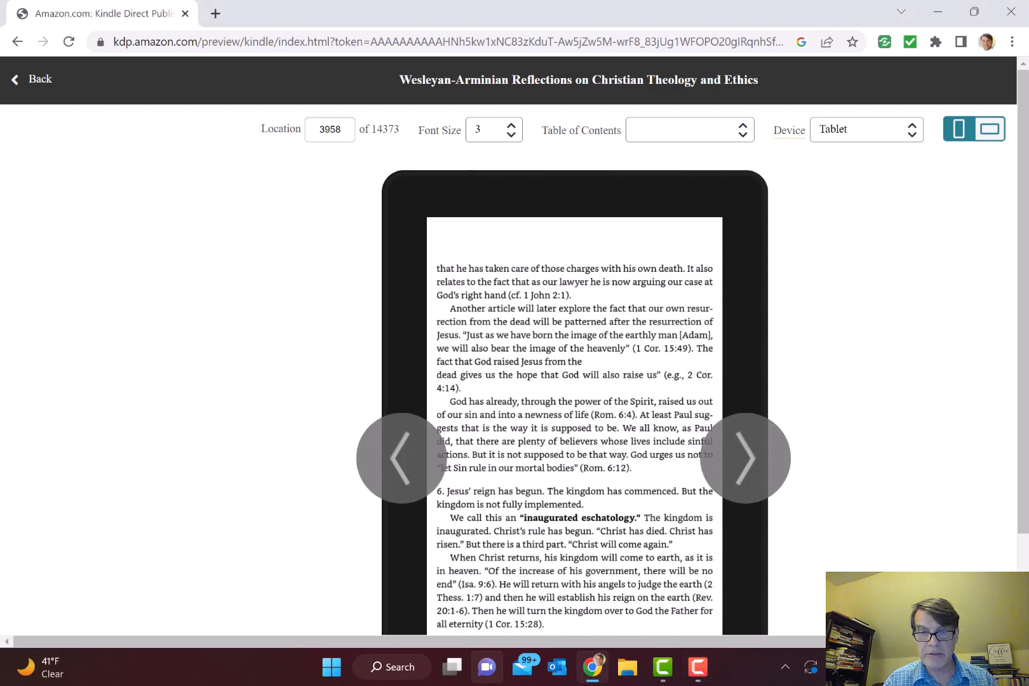
left_click(746, 458)
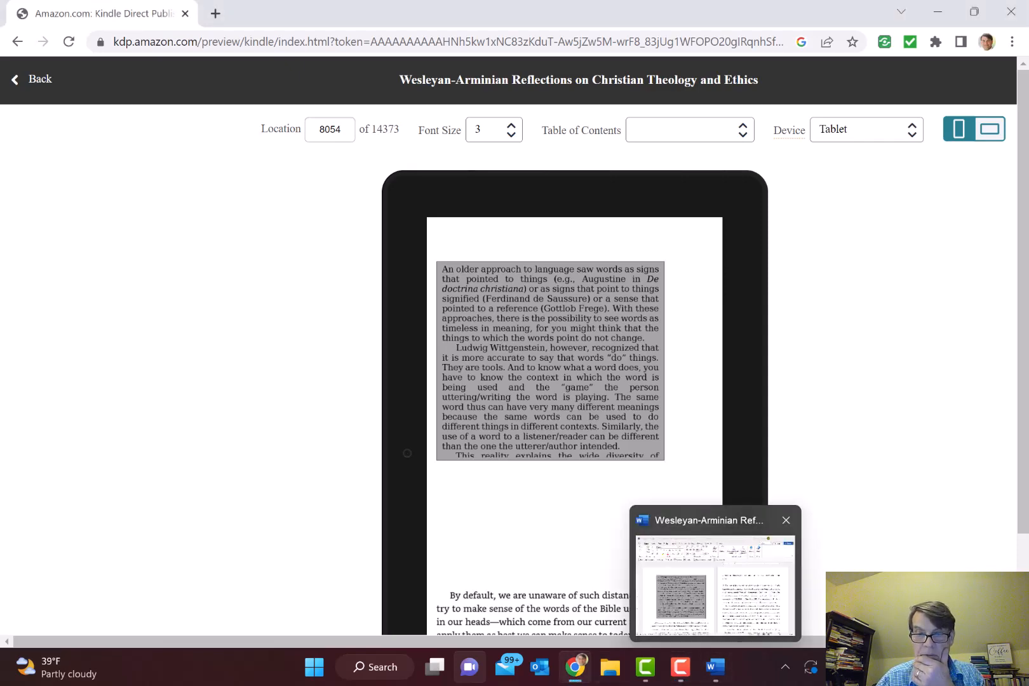
left_click(715, 667)
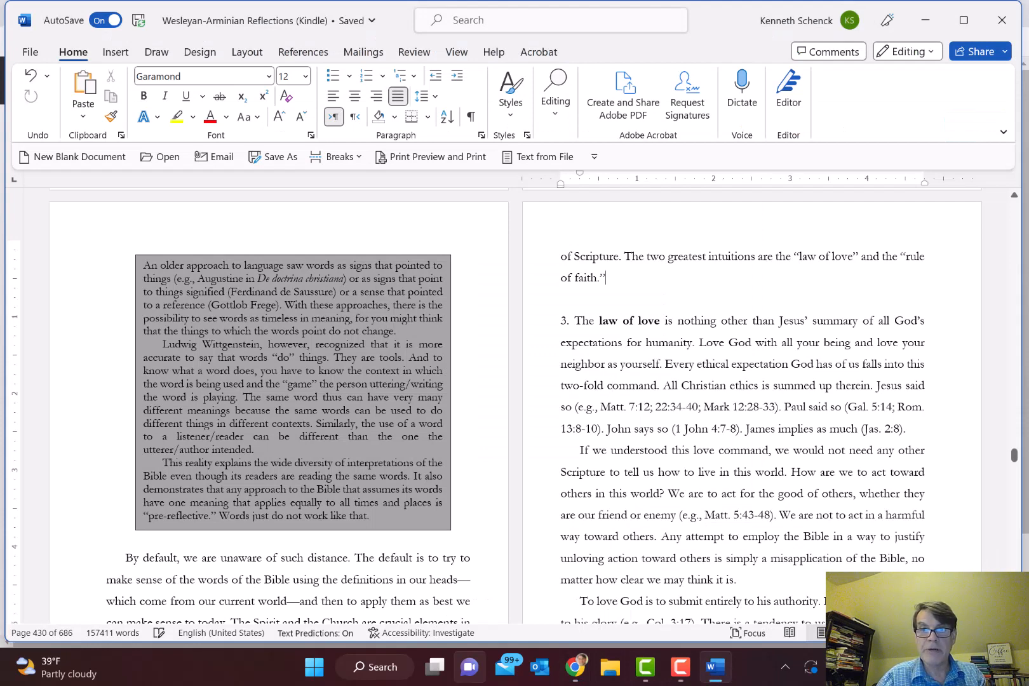
key("Up")
key("Up")
key("Up")
key("Up")
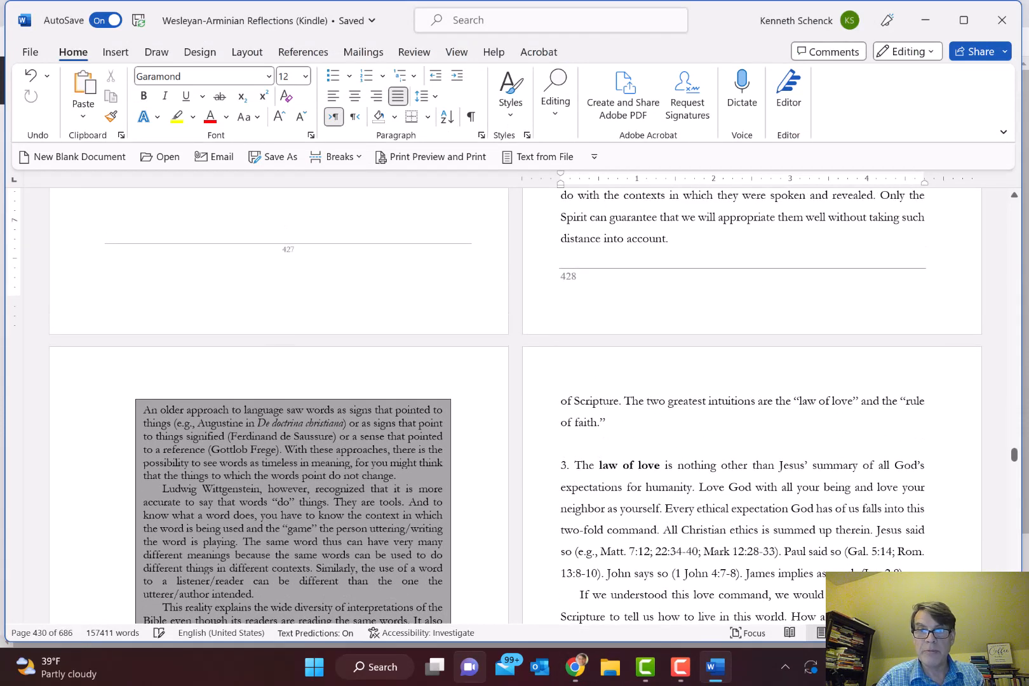
left_click(335, 156)
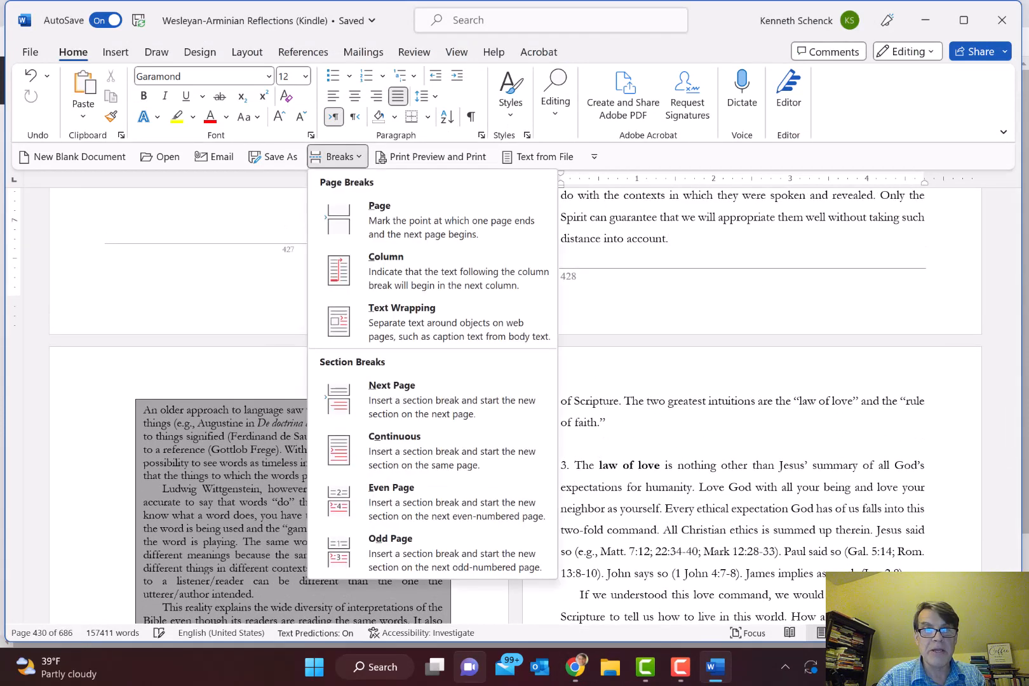
key("Down")
key("Return")
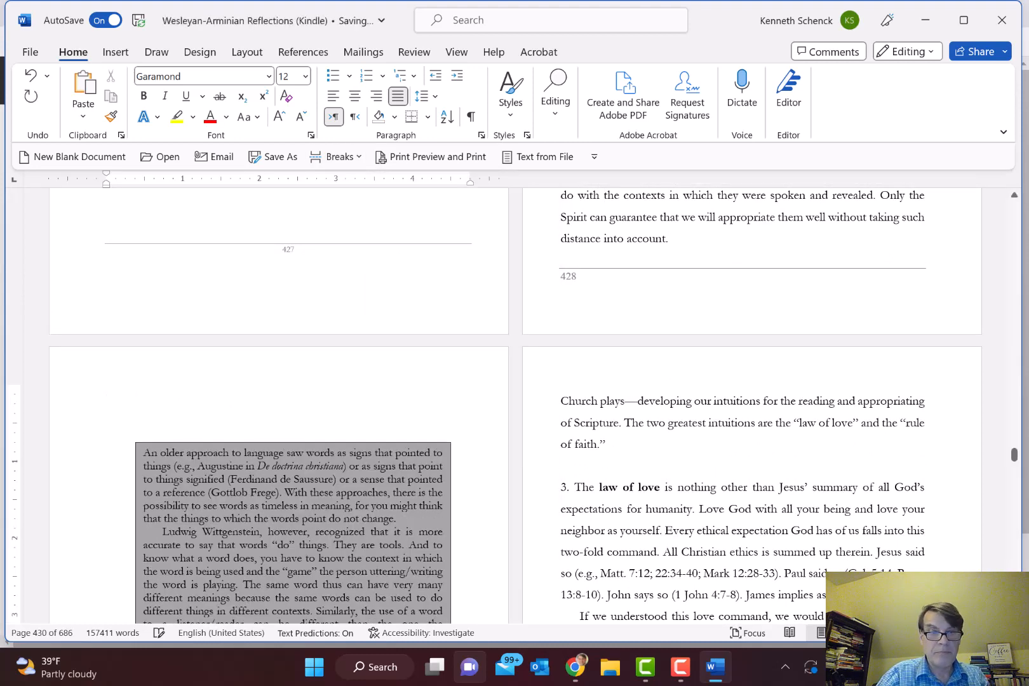
key("Delete")
key("Delete")
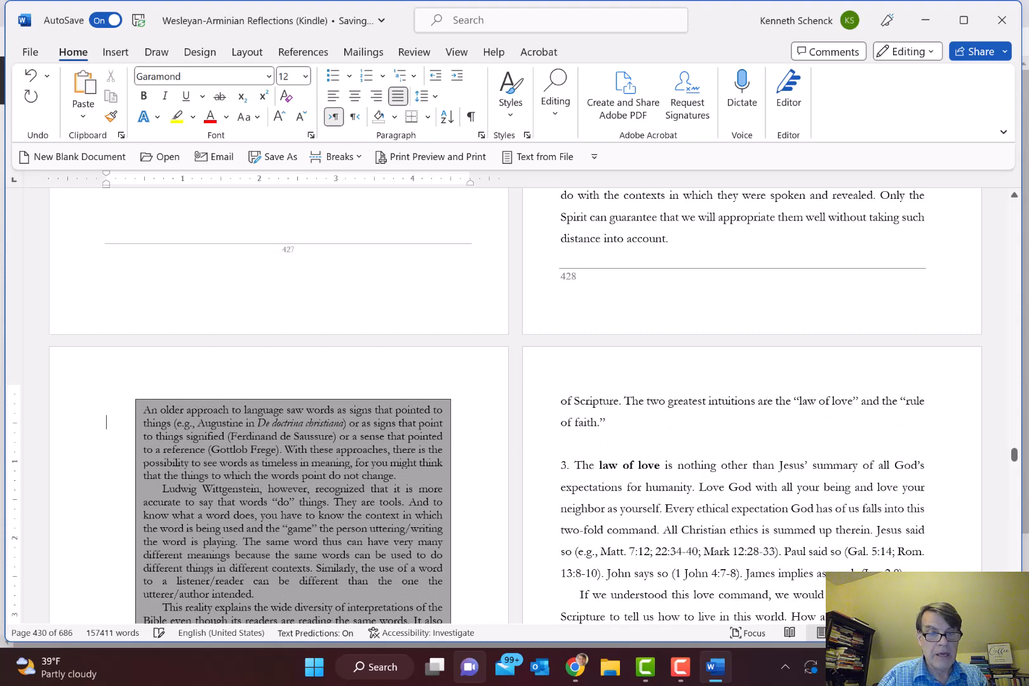
Step: Insert a Next Page section break before the paragraph beginning "By default, we are unaware of such distance."
key("Down")
key("Down")
key("Down")
key("Down")
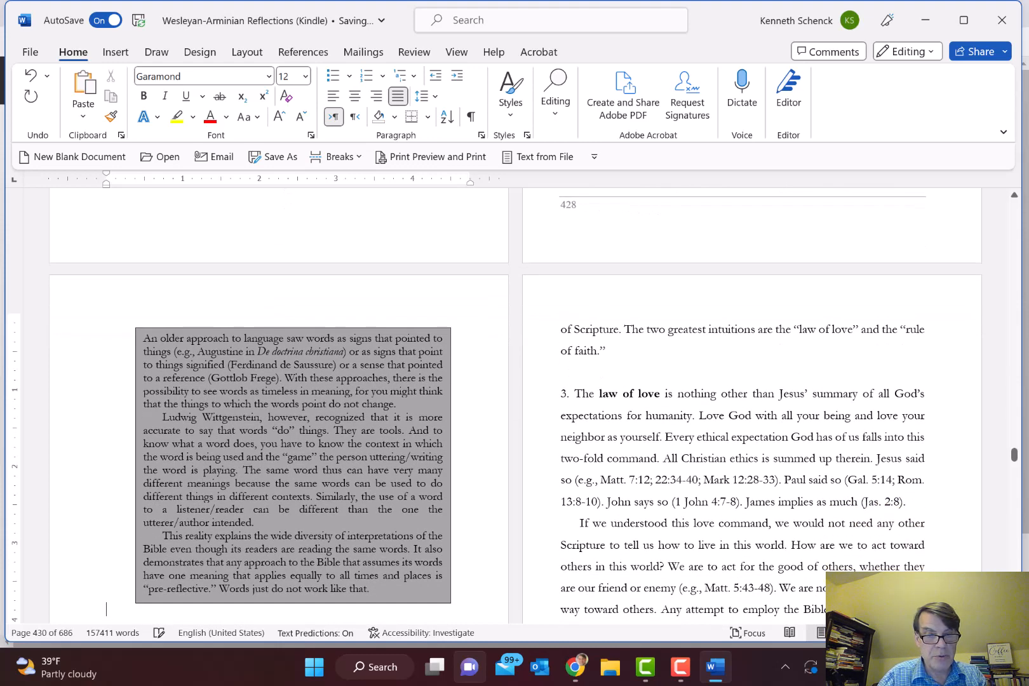
key("Down")
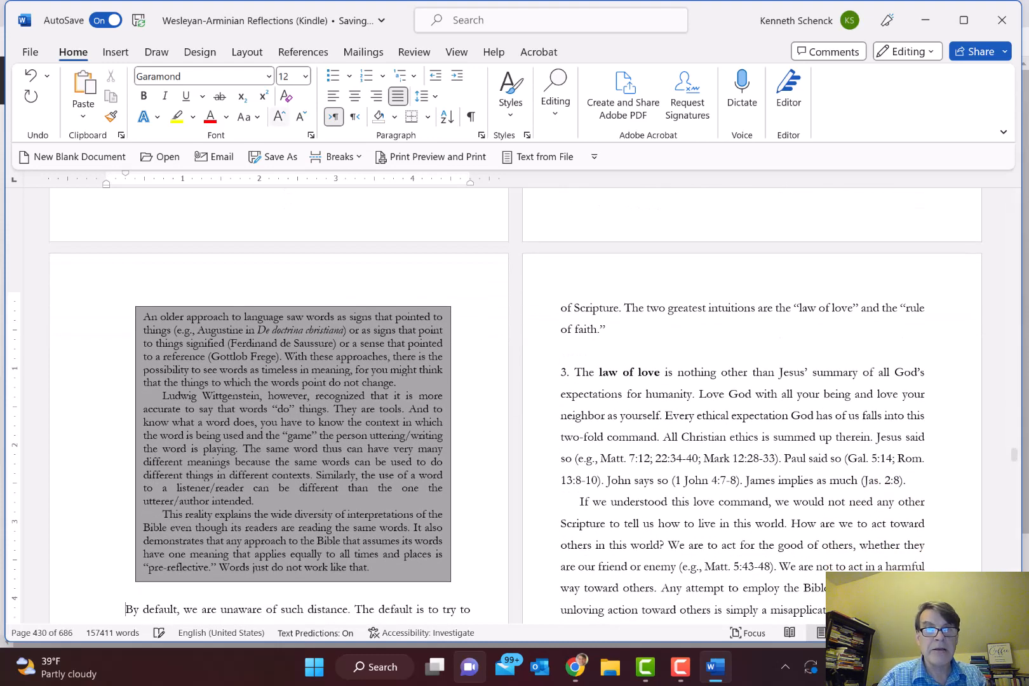
left_click(335, 156)
left_click(381, 394)
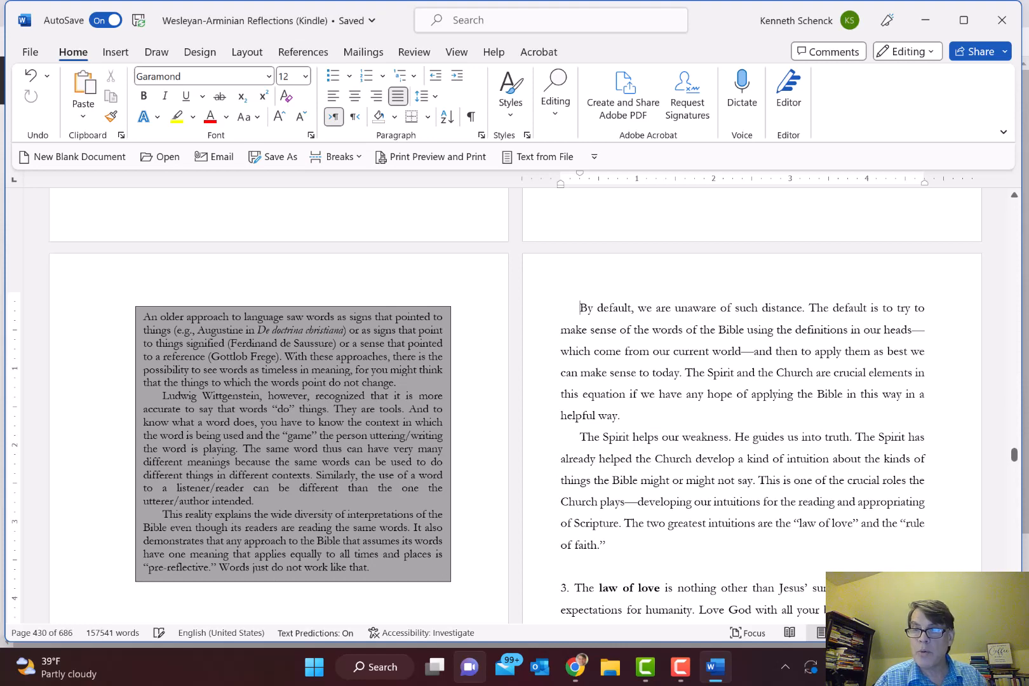
Step: Extend the gray box about approaches to language downward for extra room below its text, and switch to the preview in Chrome
scroll(515, 406, "down", 3)
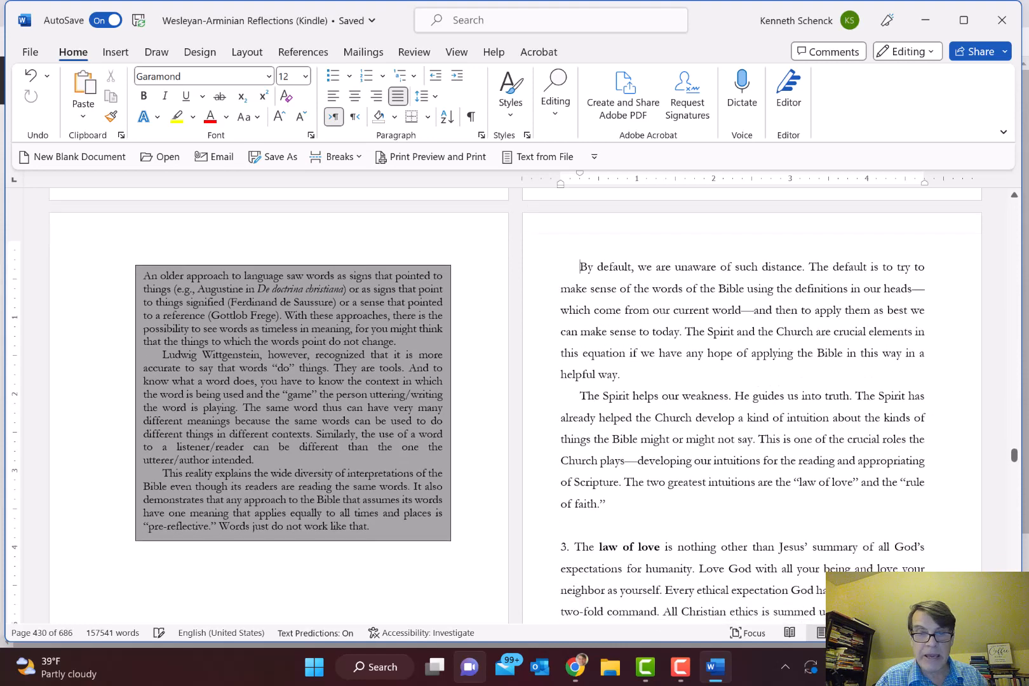
left_click(290, 452)
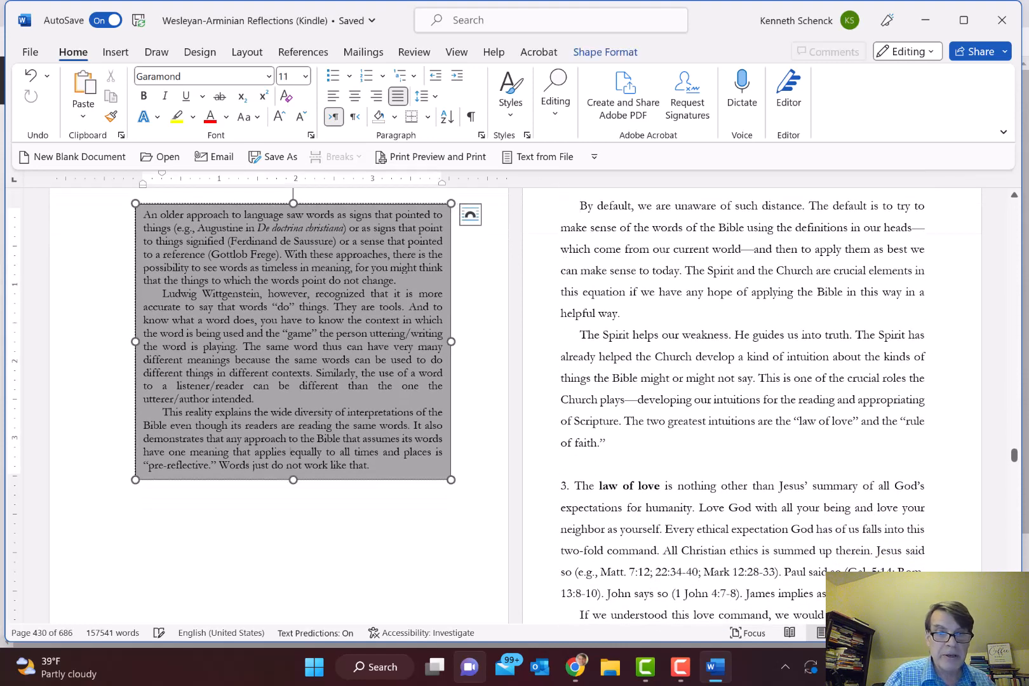
left_click_drag(293, 480, 293, 547)
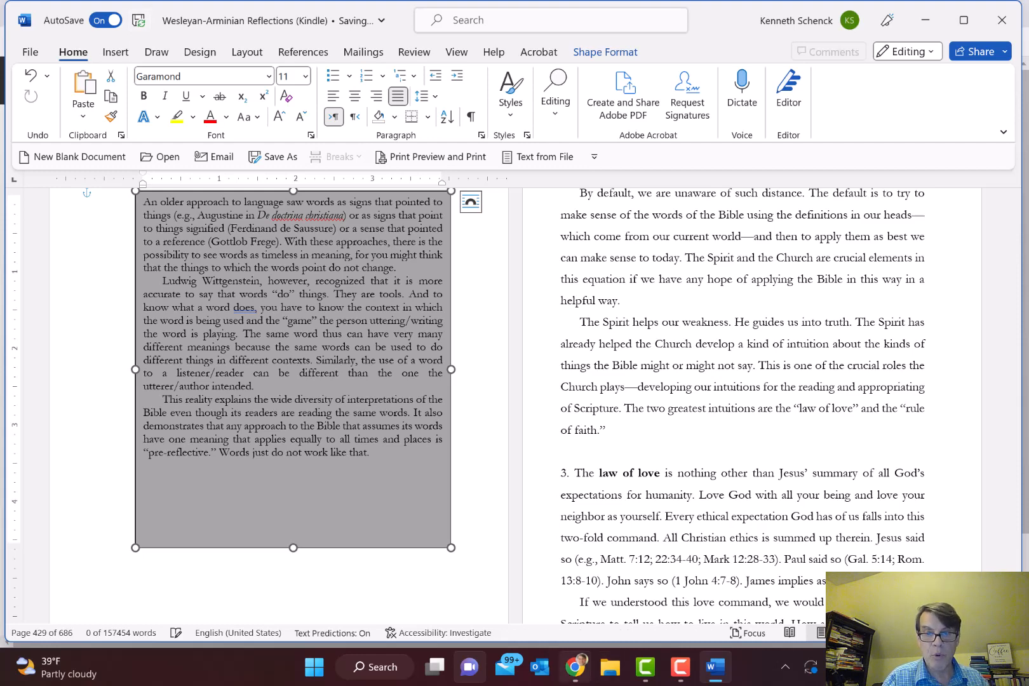
left_click(576, 667)
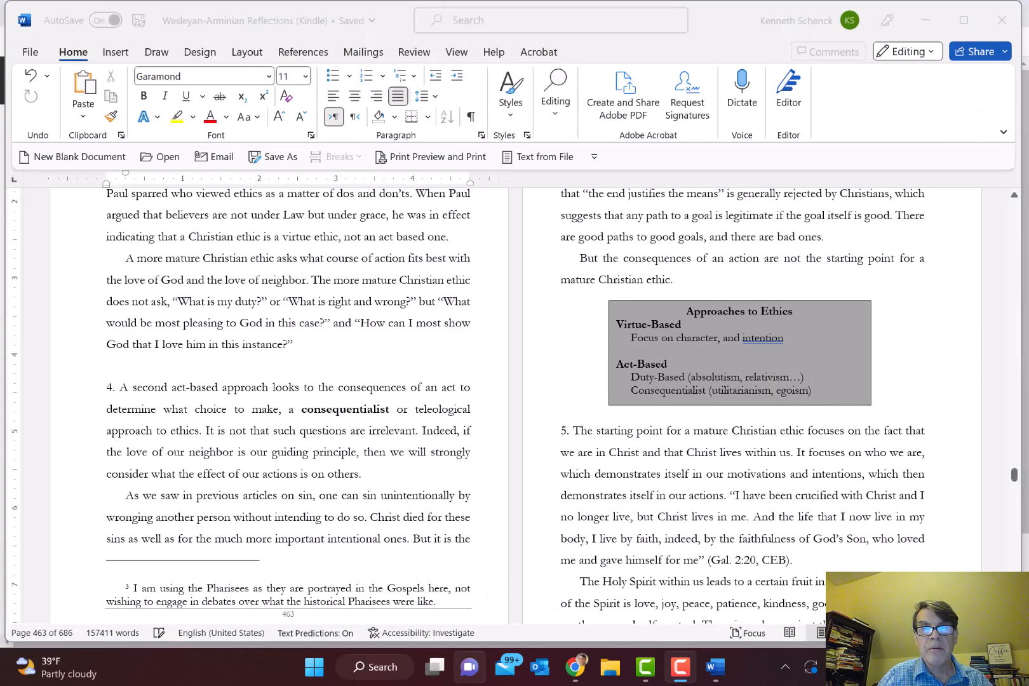
Step: Add a blank line between the paragraph ending "mature Christian ethic." and the Approaches to Ethics box
left_click(370, 588)
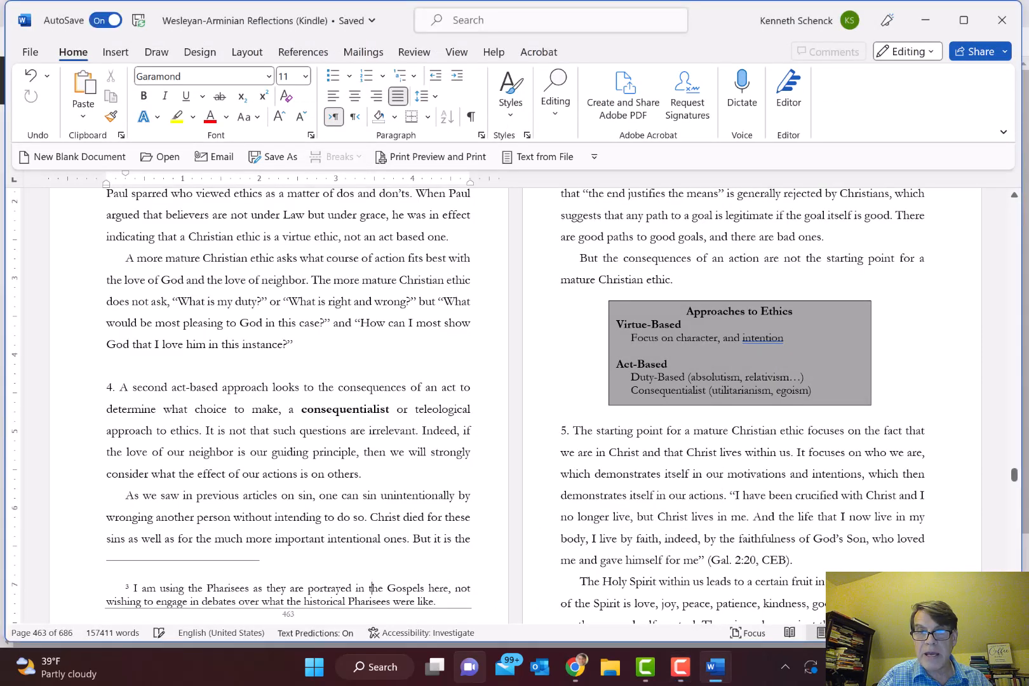
left_click(674, 280)
key("Return")
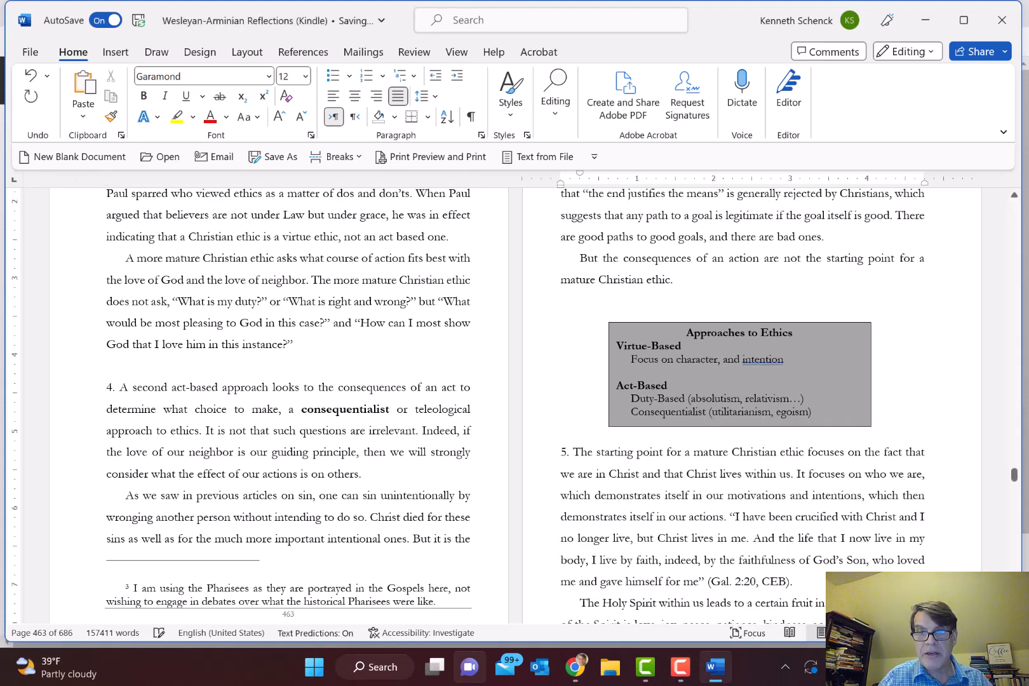
Step: Nudge the Approaches to Ethics box left until it lines up with the text margin
left_click(705, 322)
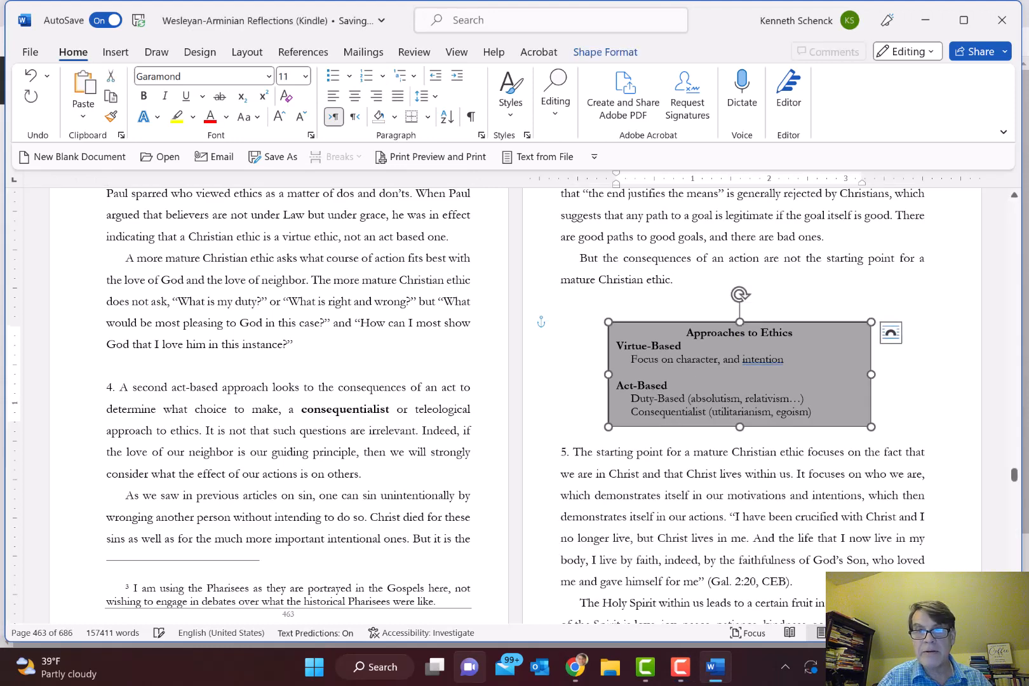
key("Left")
key("Left")
key("Left")
key("Left")
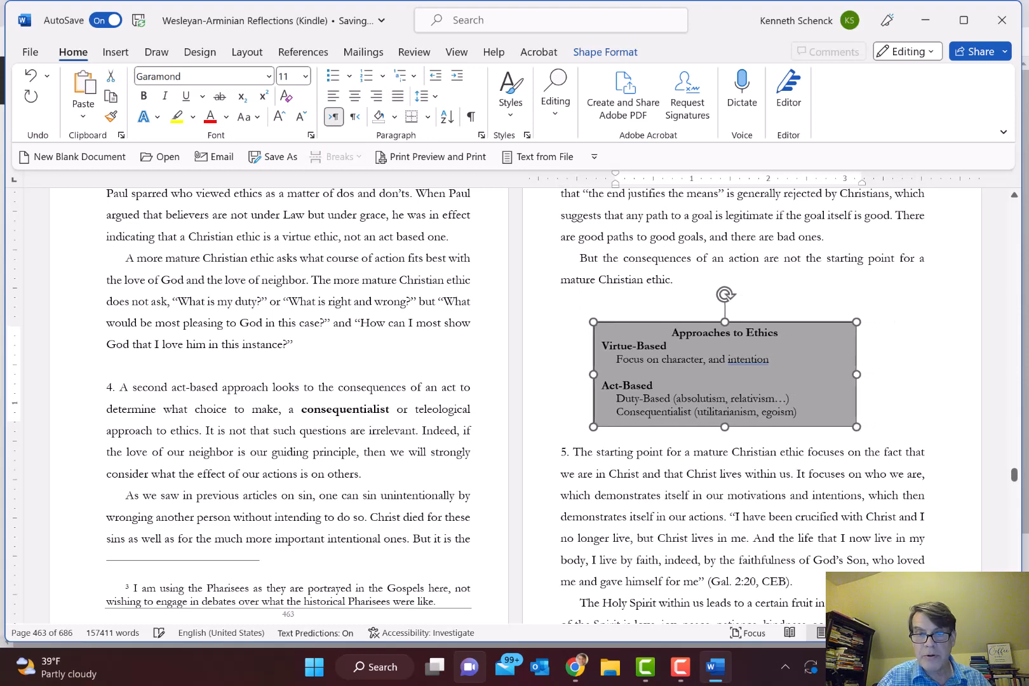
key("Left")
key("Left")
key("Left")
key("Left")
key("Left")
key("Left")
key("Left")
key("Left")
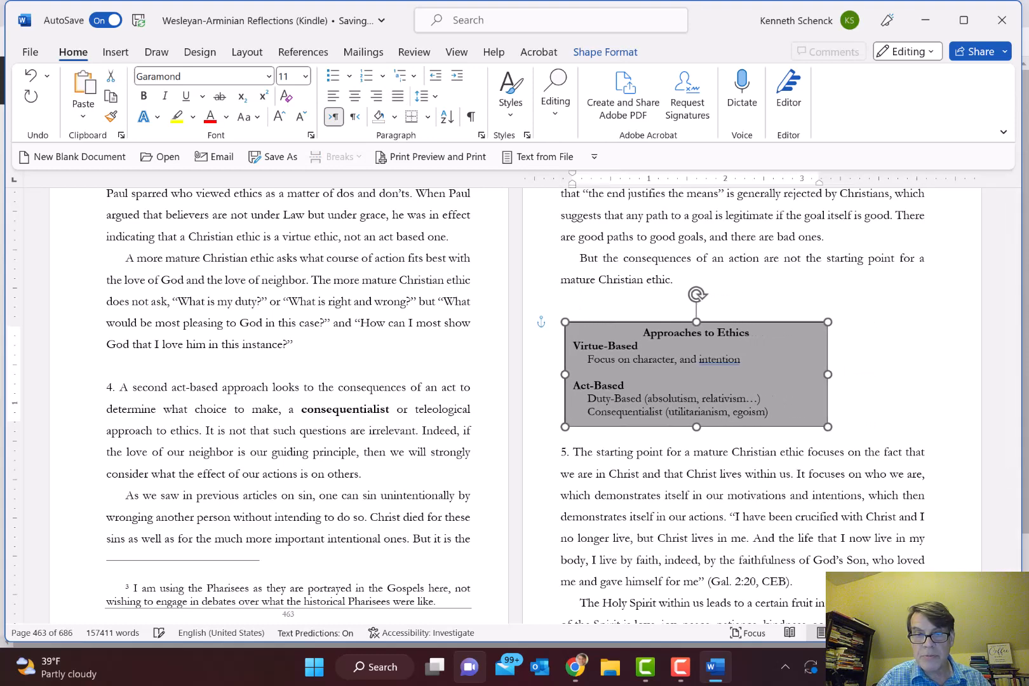
key("Left")
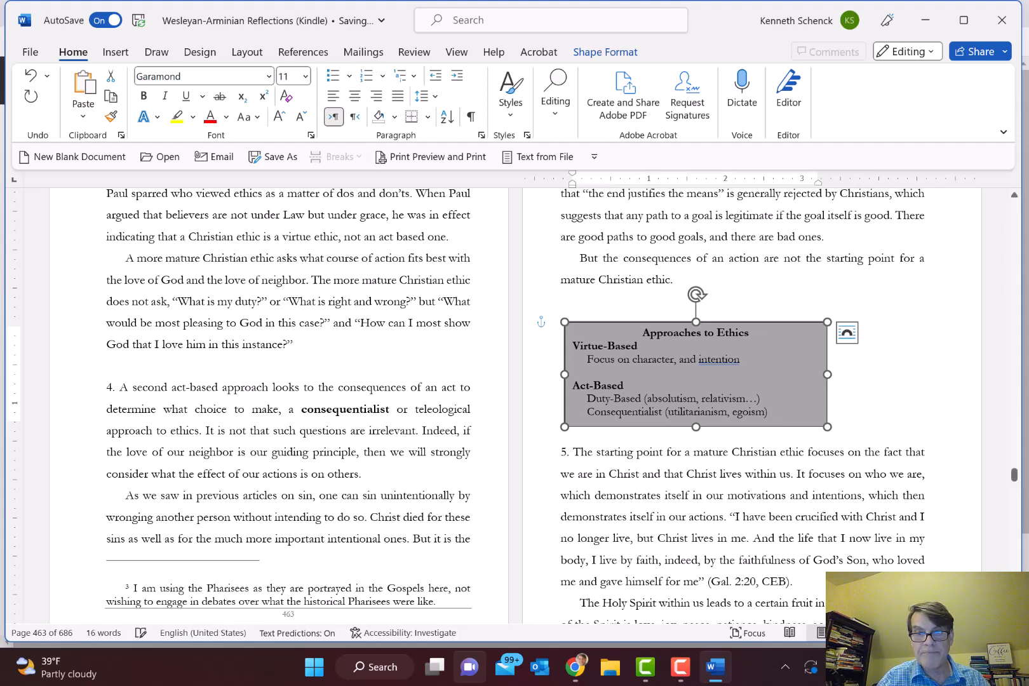
Step: Insert a Next Page section break before item 5, "The starting point for a mature Christian ethic"
left_click(560, 452)
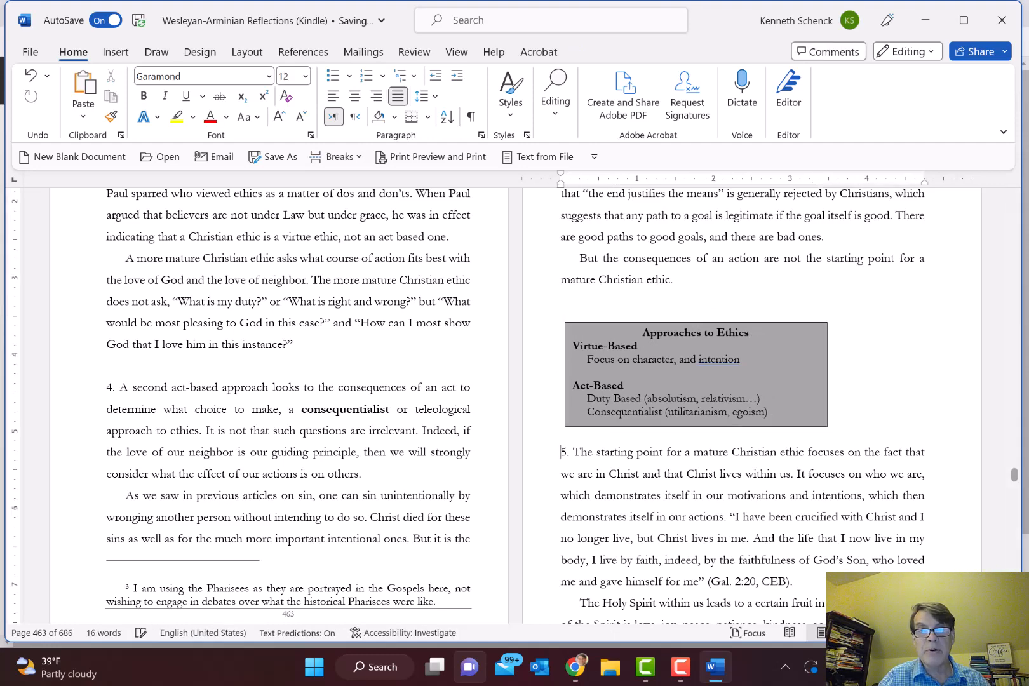
left_click(335, 156)
left_click(419, 400)
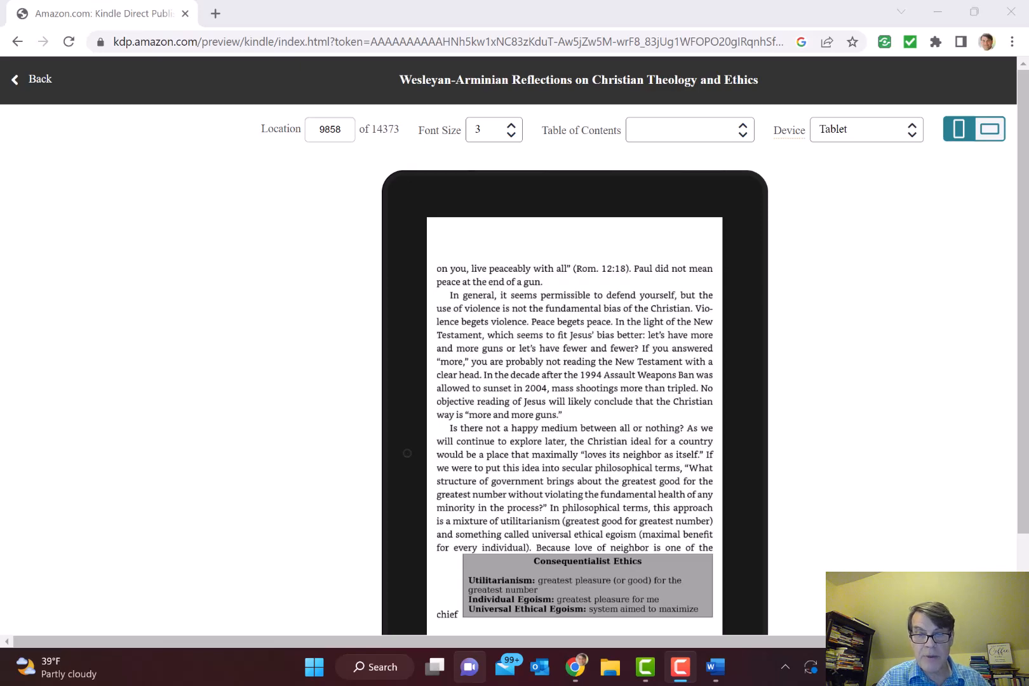
Step: In the Word manuscript, add two blank lines after "loves God in the process." and move the Consequentialist Ethics box down slightly
key("alt+Tab")
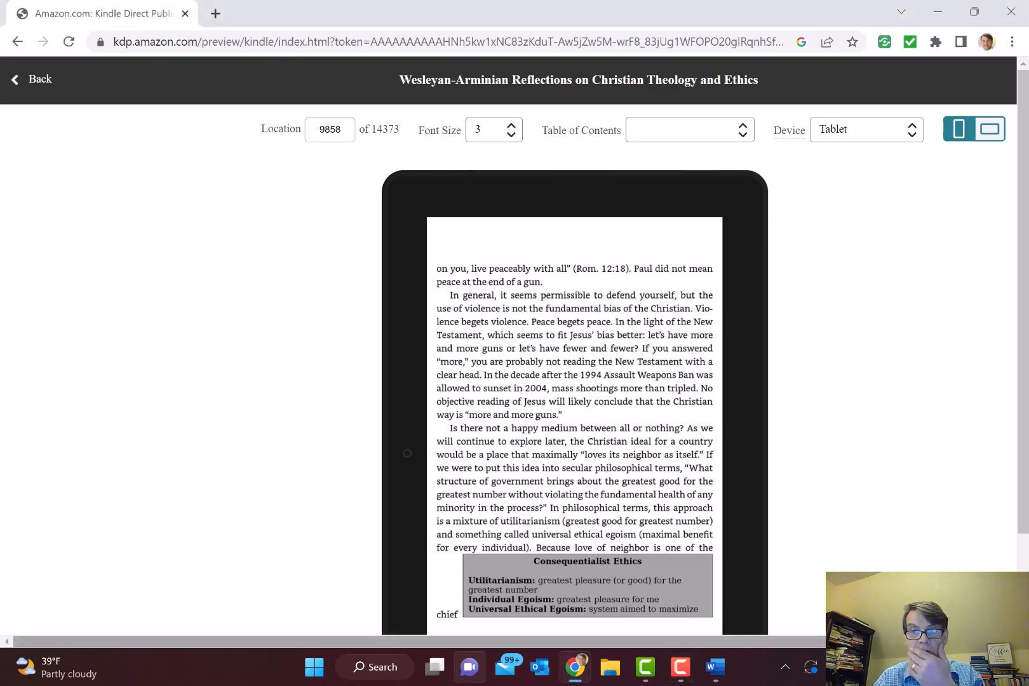
key("alt+Tab")
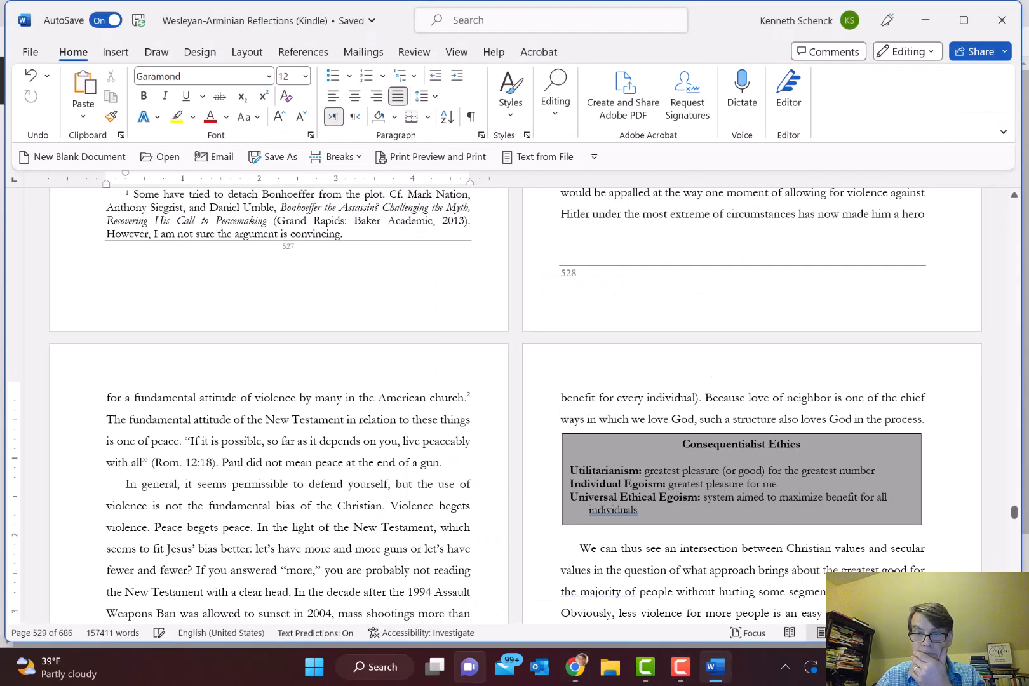
left_click(927, 420)
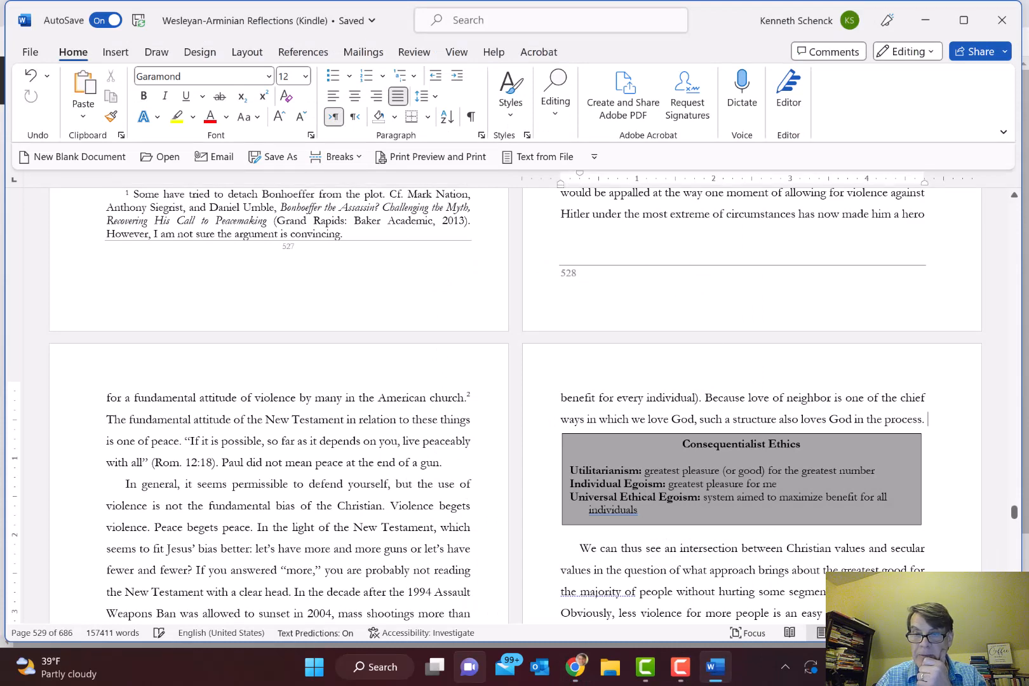
key("Return")
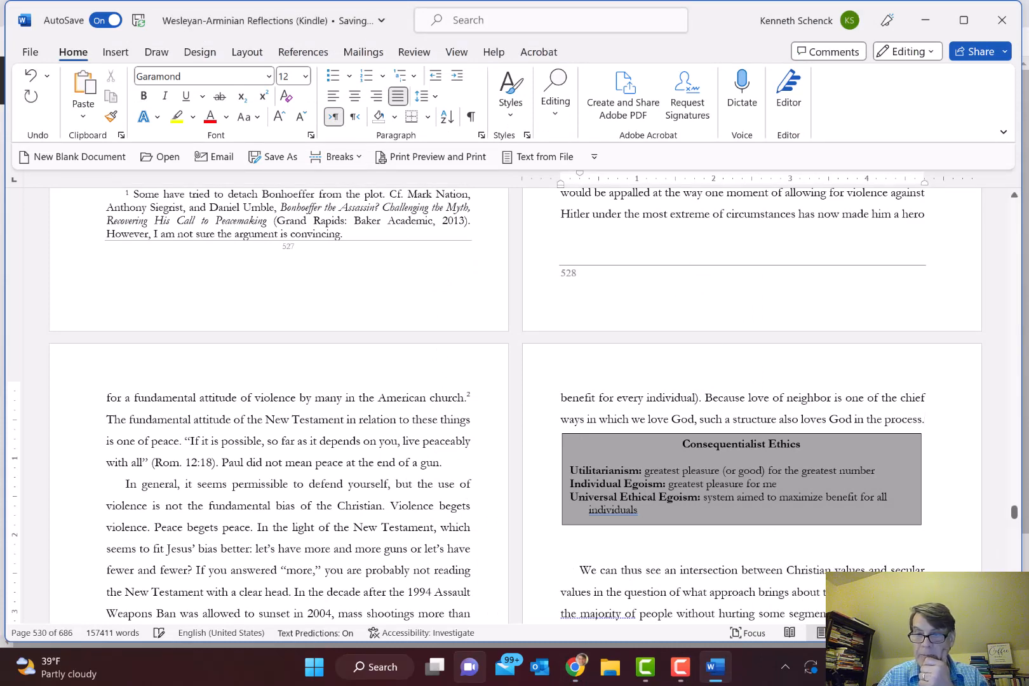
key("Return")
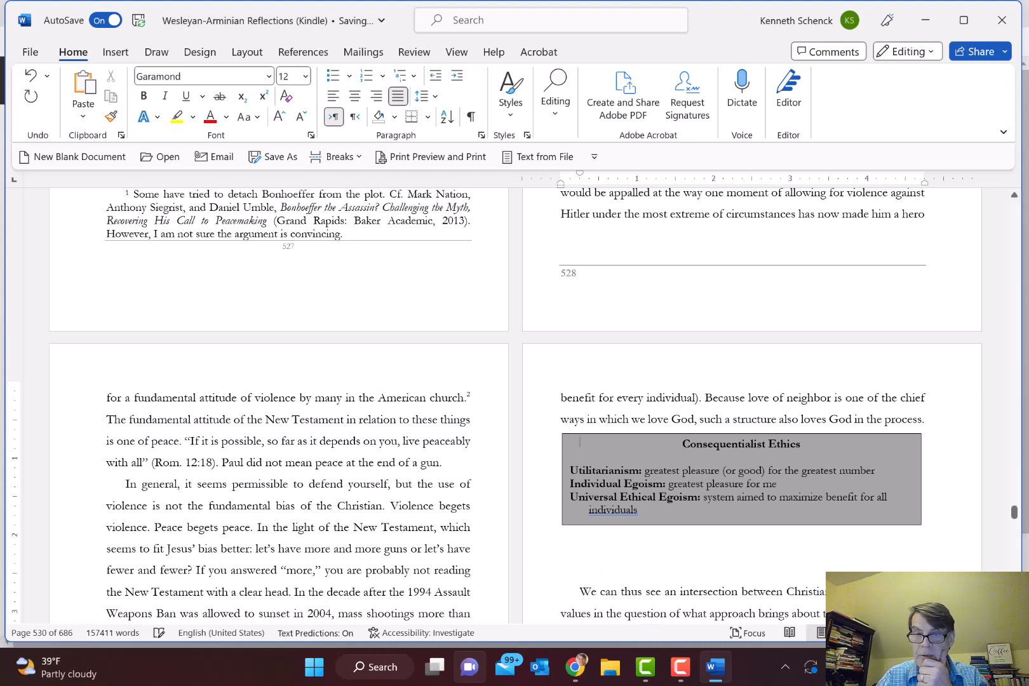
left_click_drag(698, 434, 699, 448)
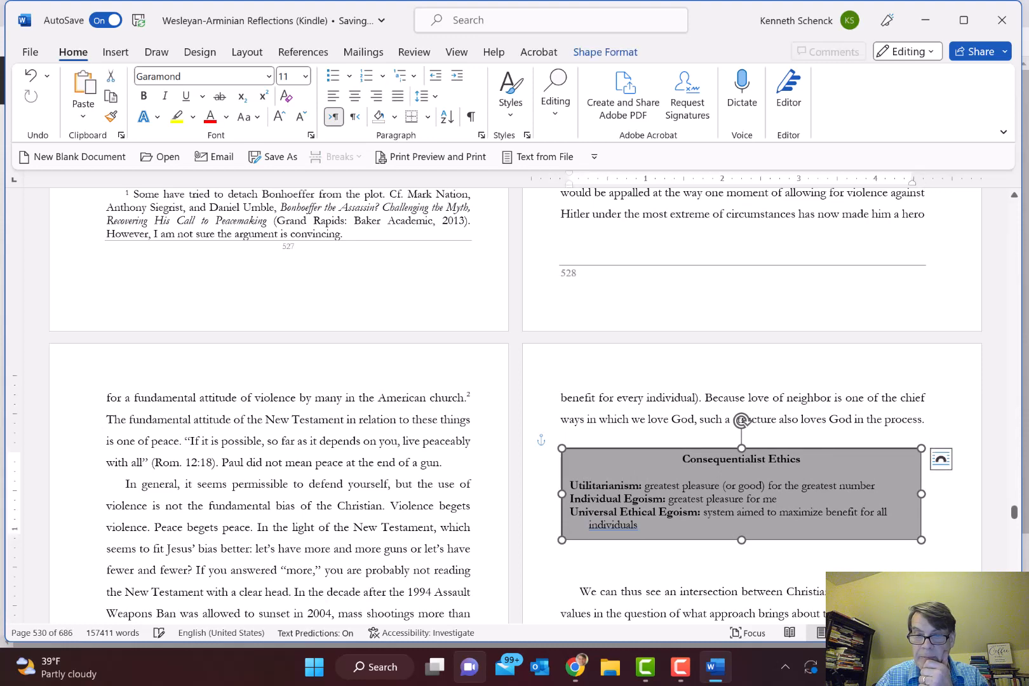
Step: Remove one blank line below the Consequentialist Ethics box and insert a Next Page section break before "We can thus see an intersection"
left_click(581, 570)
key("Delete")
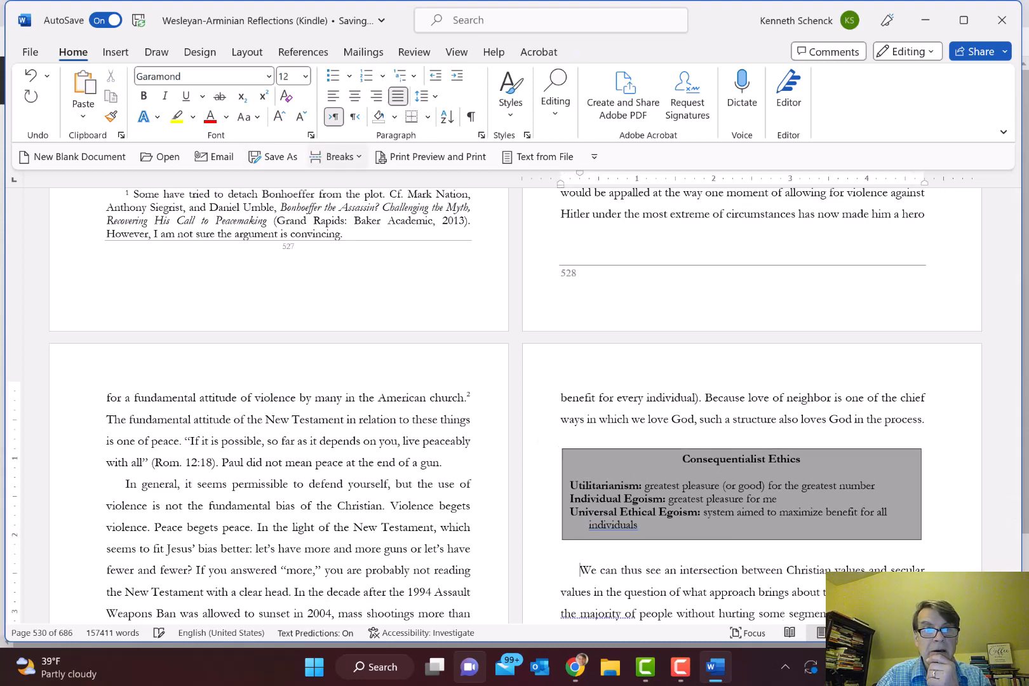
left_click(334, 156)
left_click(392, 391)
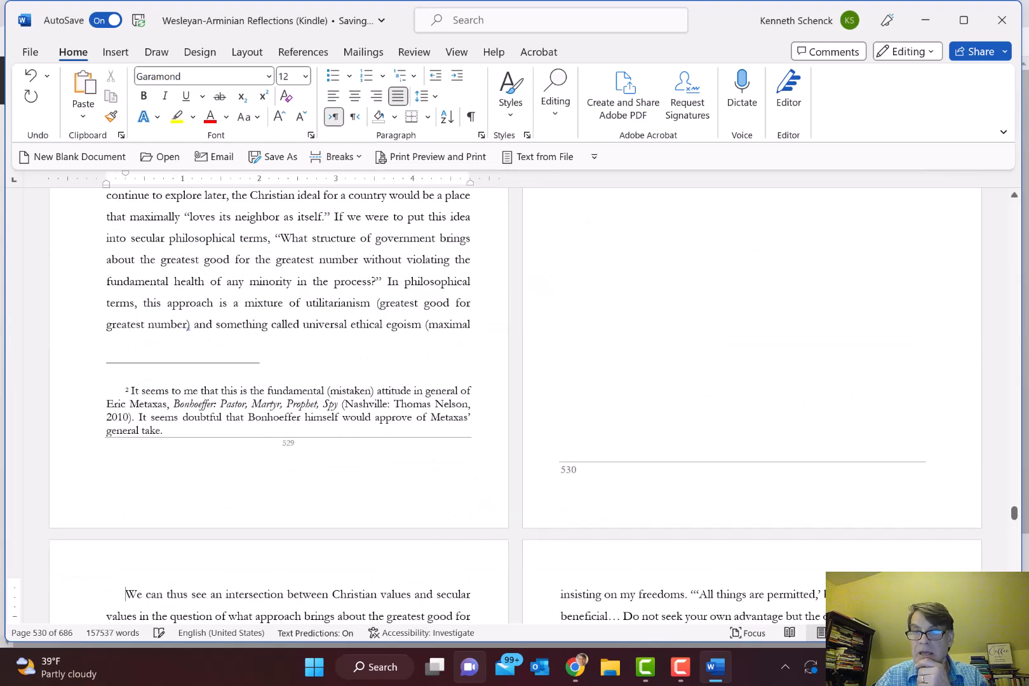
Step: Extend the Consequentialist Ethics box slightly downward for extra room below its last line, and switch to the preview in Chrome
scroll(286, 407, "up", 2)
scroll(495, 405, "up", 5)
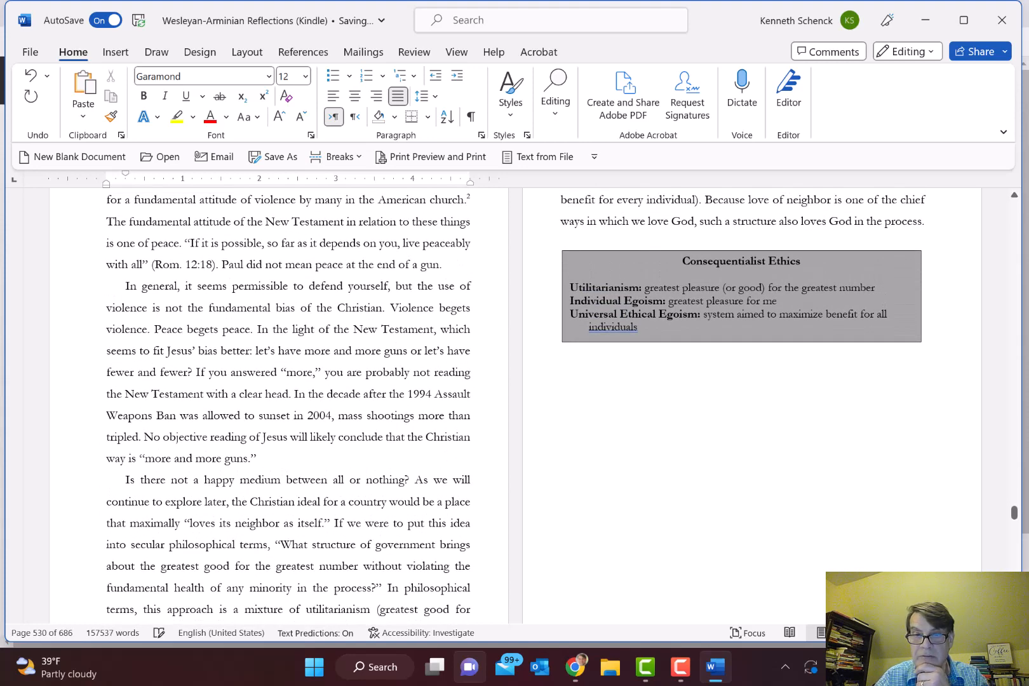
left_click(643, 328)
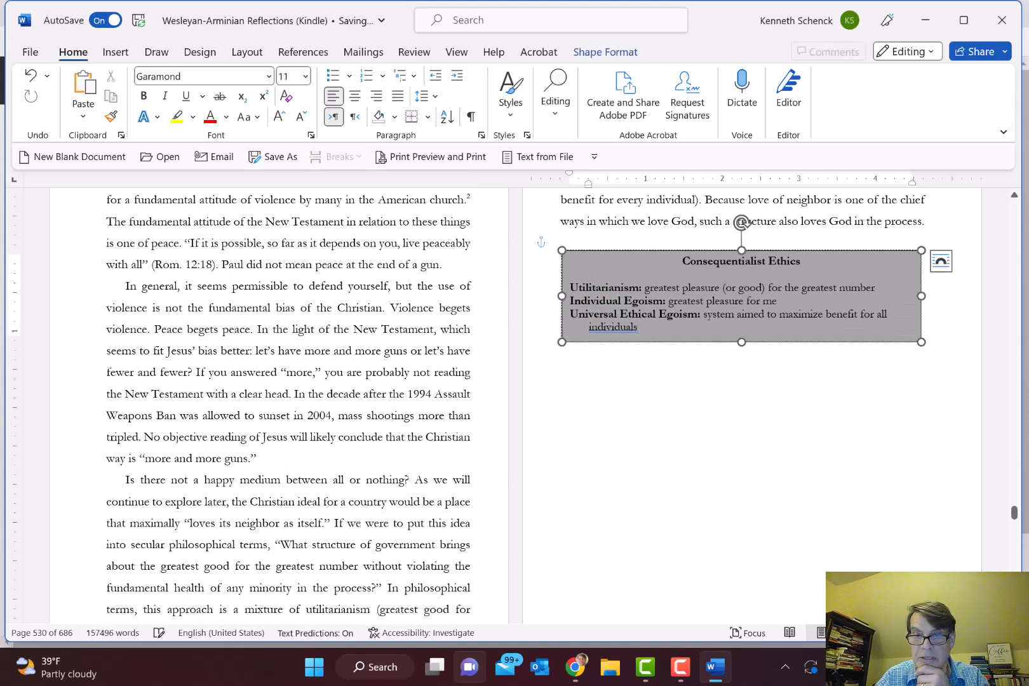
key("Return")
key("Escape")
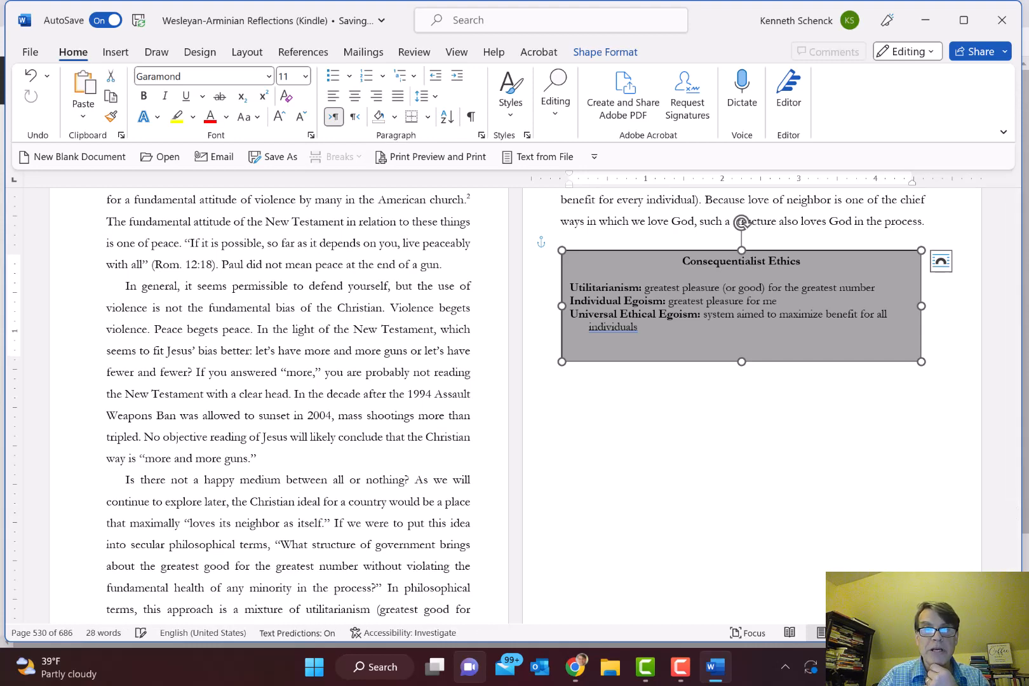
key("super+Down")
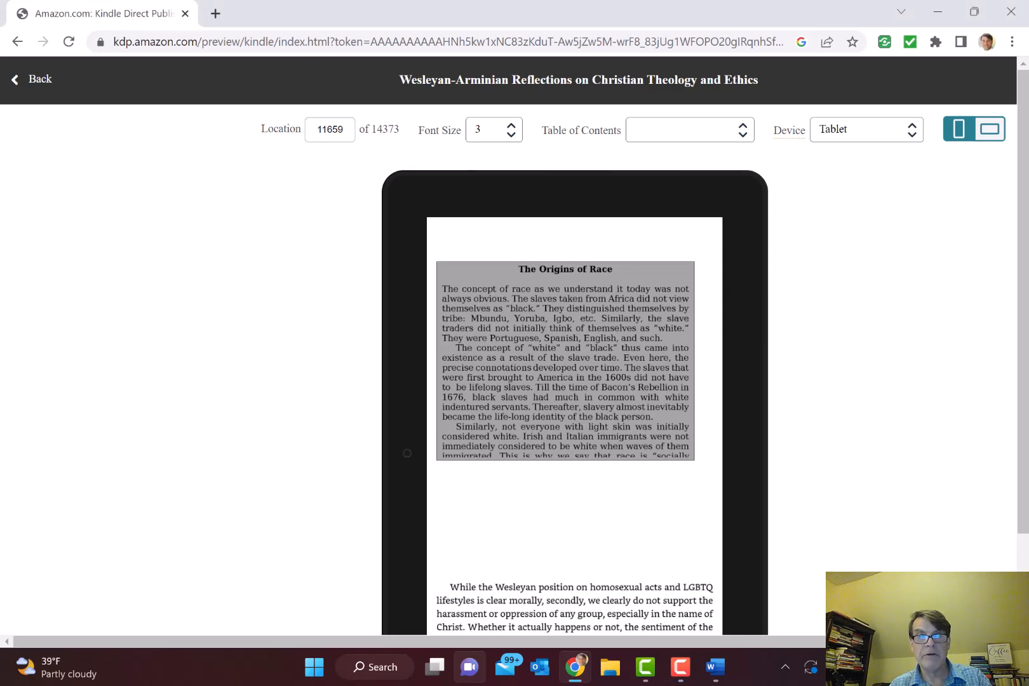
Step: In the Word manuscript, put The Origins of Race box on its own page with two Next Page section breaks before "While the Wesleyan position"
key("alt+Tab")
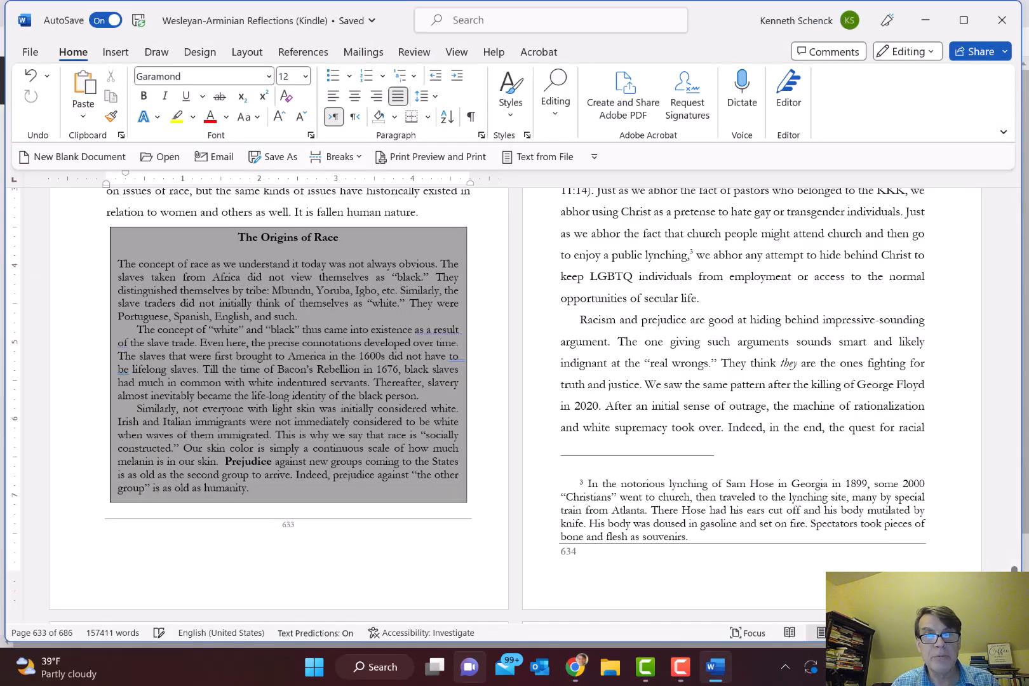
left_click(343, 157)
left_click(385, 399)
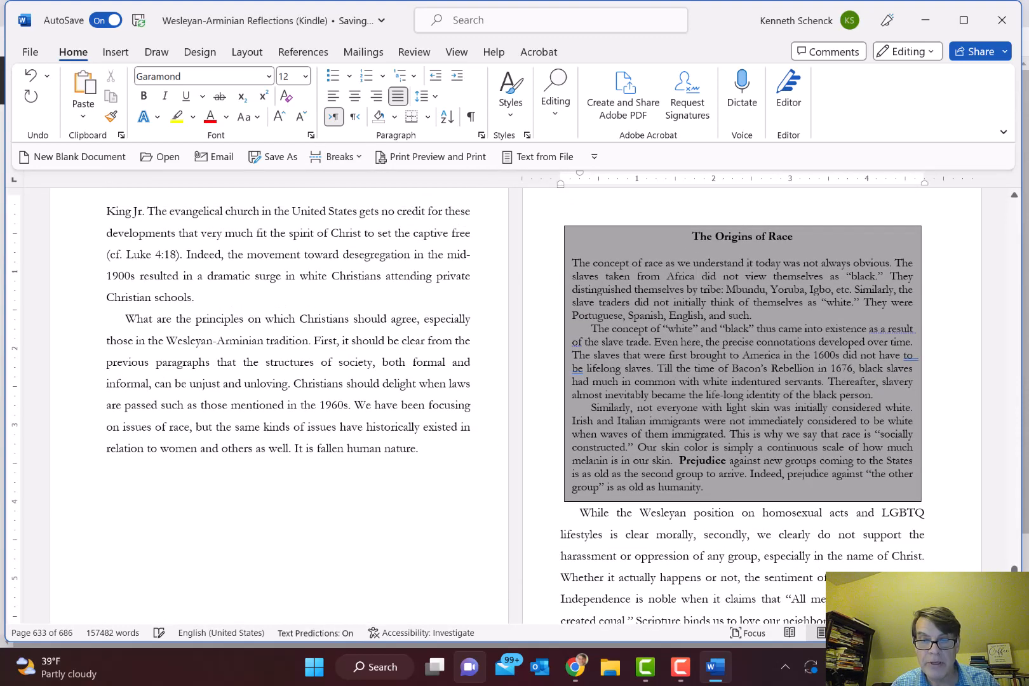
left_click(335, 157)
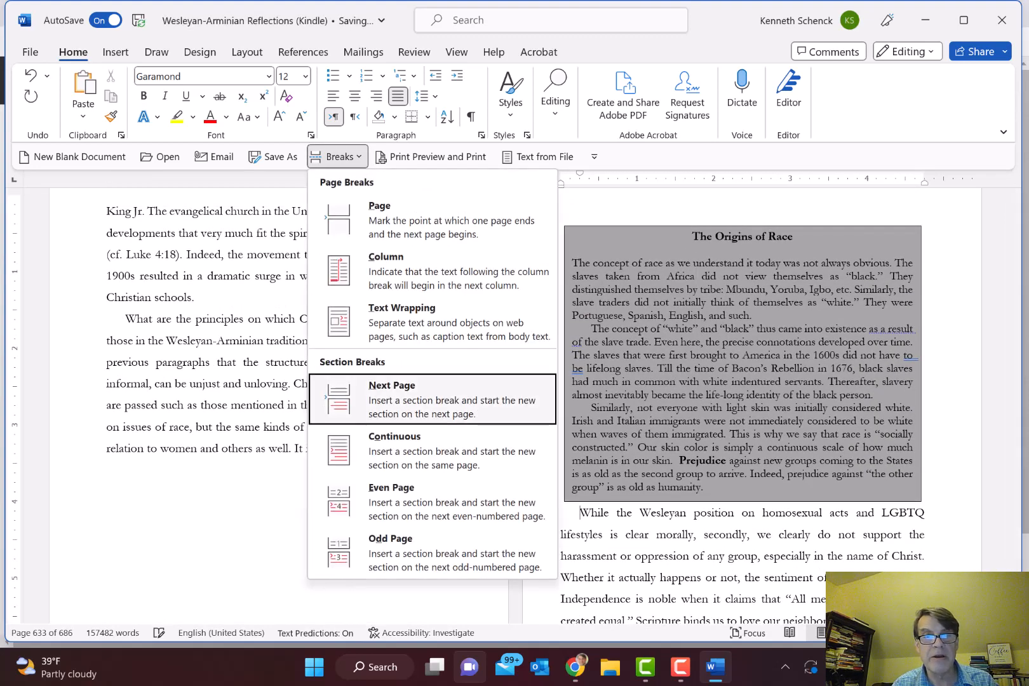
left_click(390, 400)
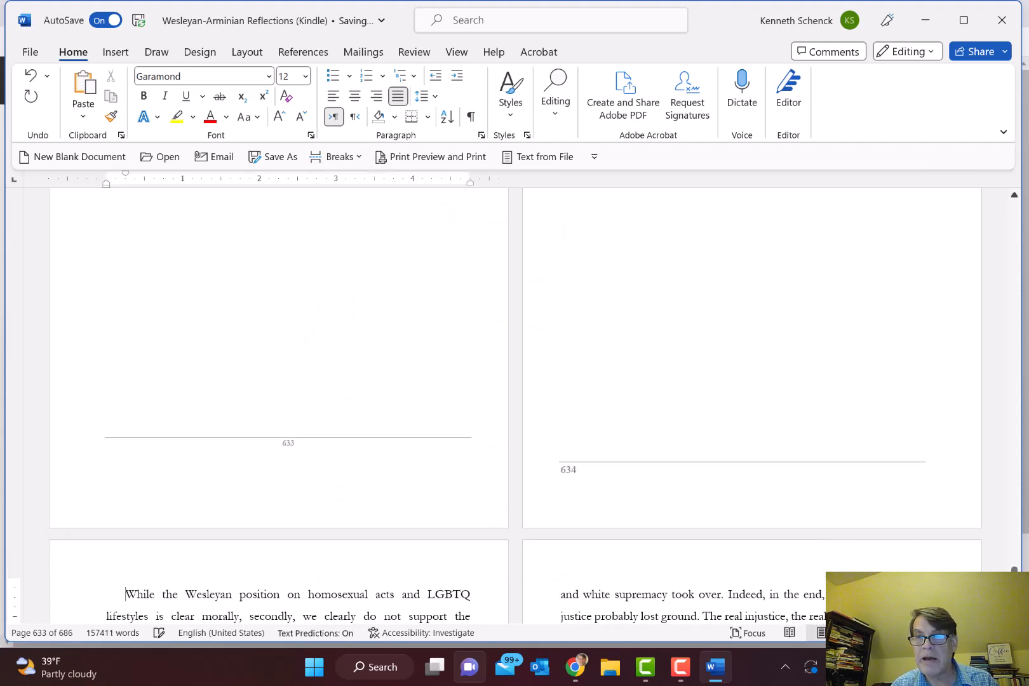
Step: Extend The Origins of Race box downward with six blank lines below its last line, "group" is as old as humanity
scroll(515, 407, "up", 2)
scroll(515, 407, "up", 2)
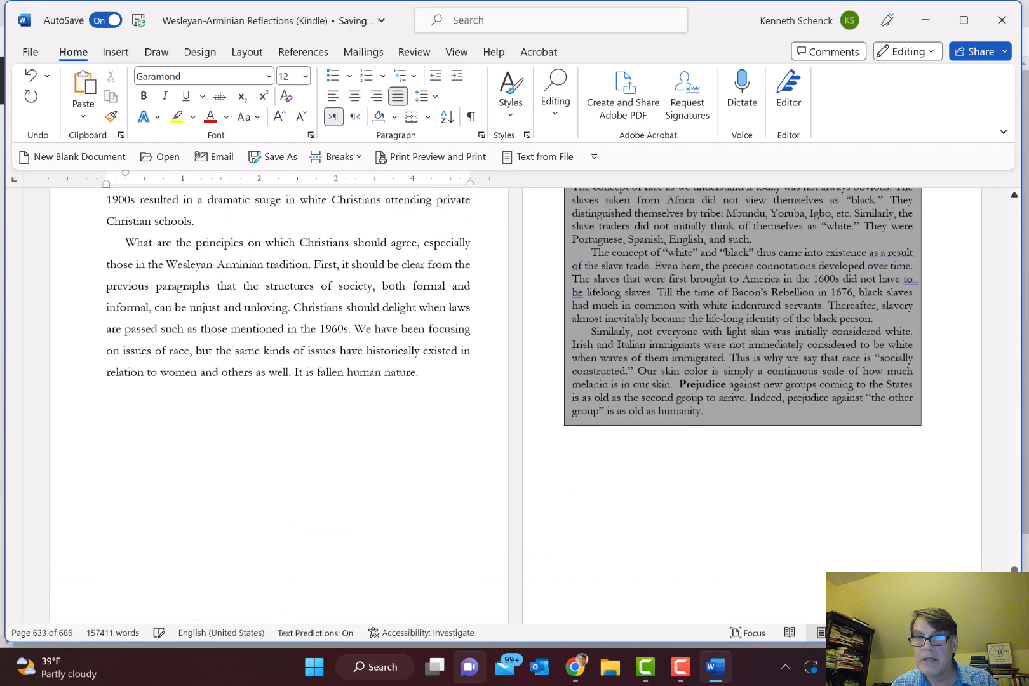
left_click(790, 398)
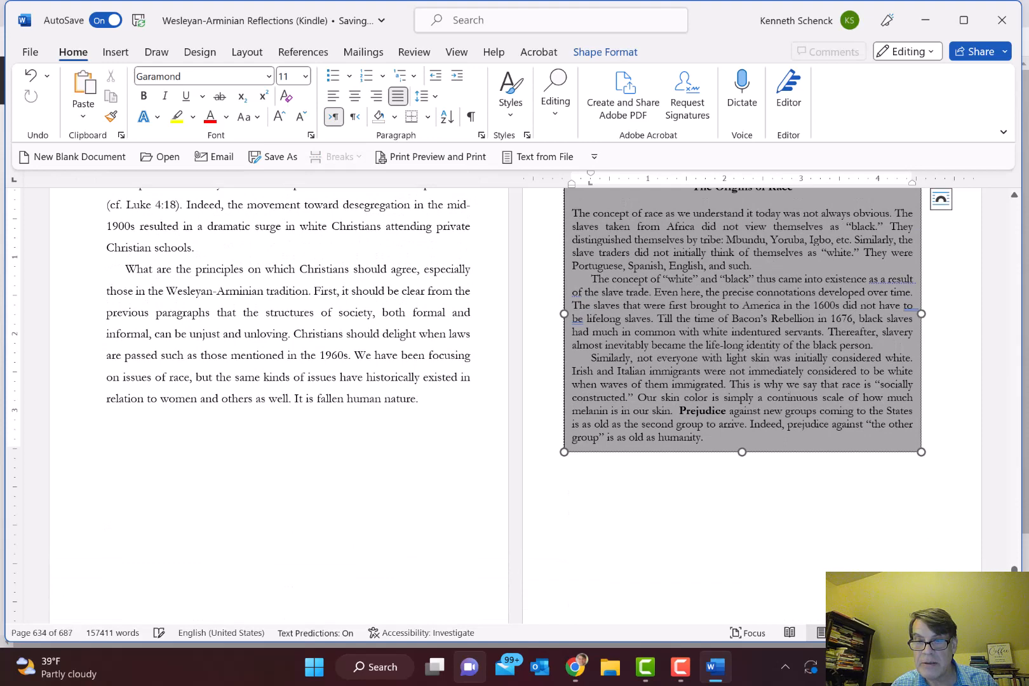
key("Return")
key("Return")
key("Return")
key("Return")
key("Return")
key("Return")
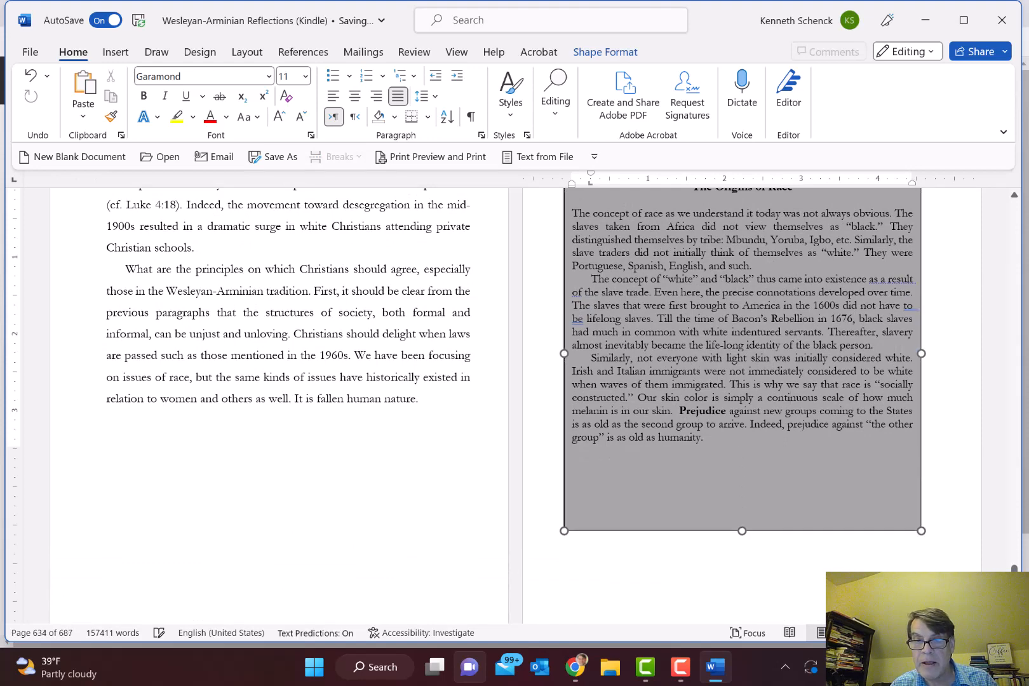
left_click_drag(742, 533, 742, 535)
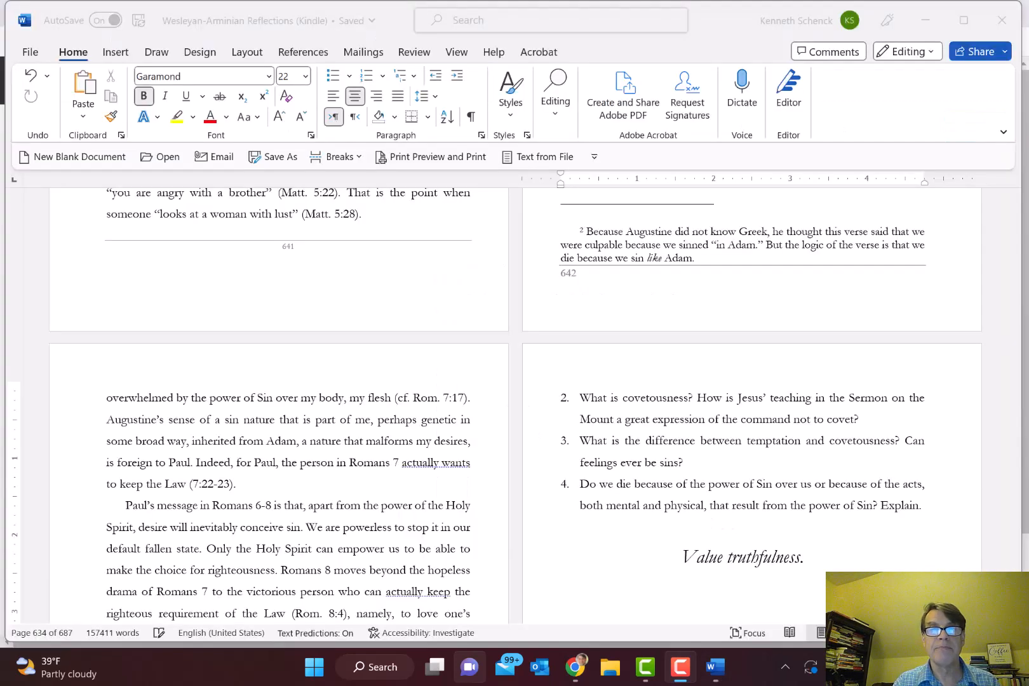
Step: Insert a Next Page section break on the blank line before the "Value truthfulness." heading
left_click(343, 156)
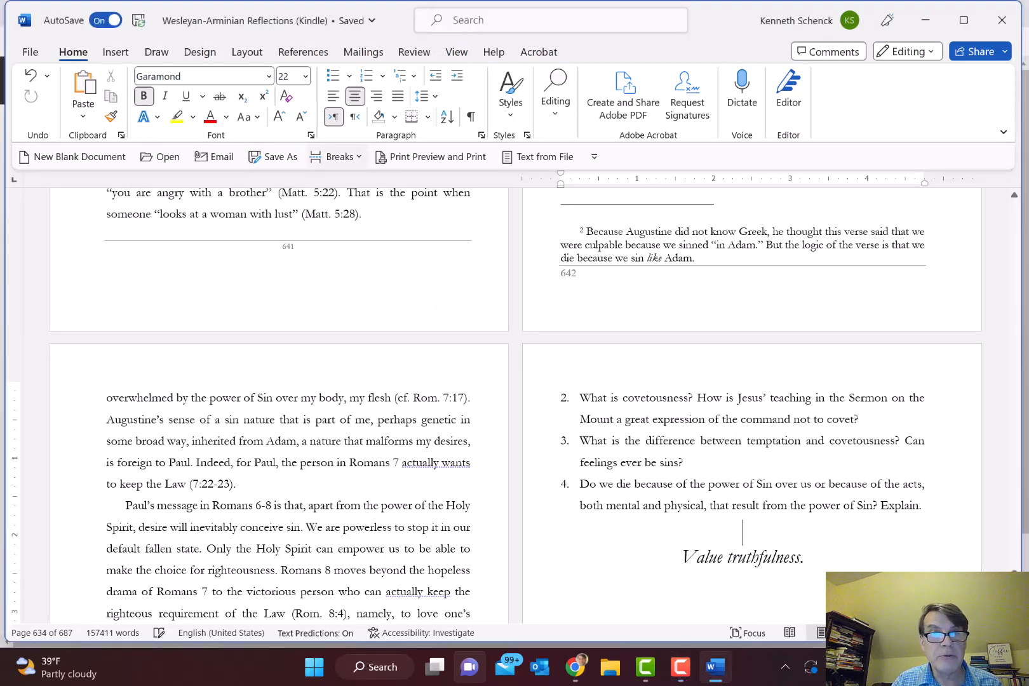
left_click(336, 157)
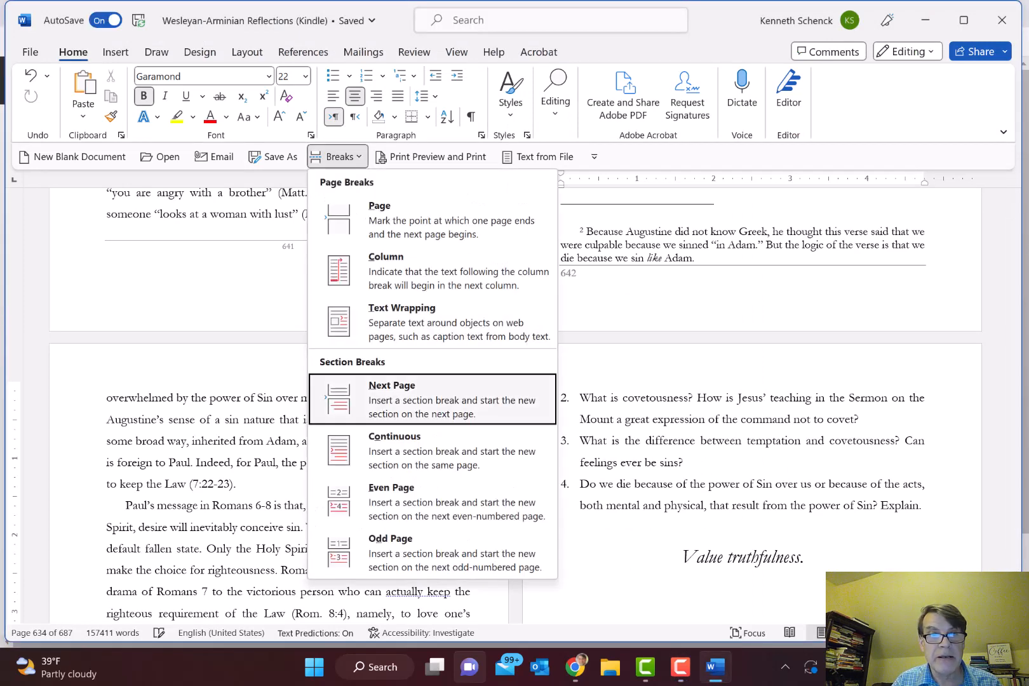
left_click(356, 390)
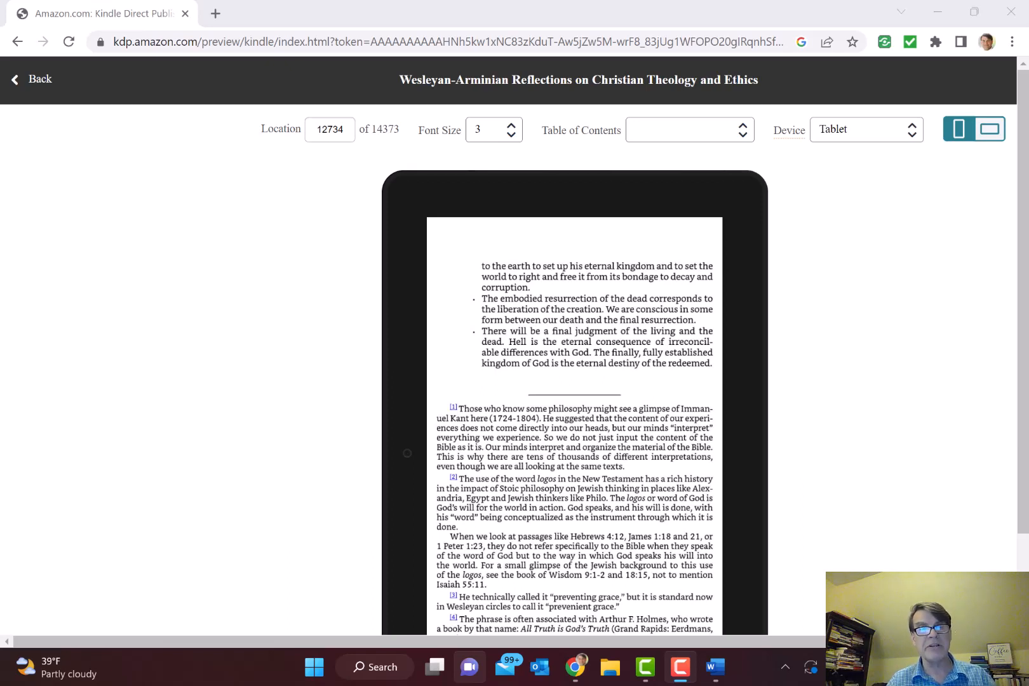
Step: Check the Kindle preview in Chrome from The Origins of Race box through the end of that article's discussion questions
mouse_move(407, 453)
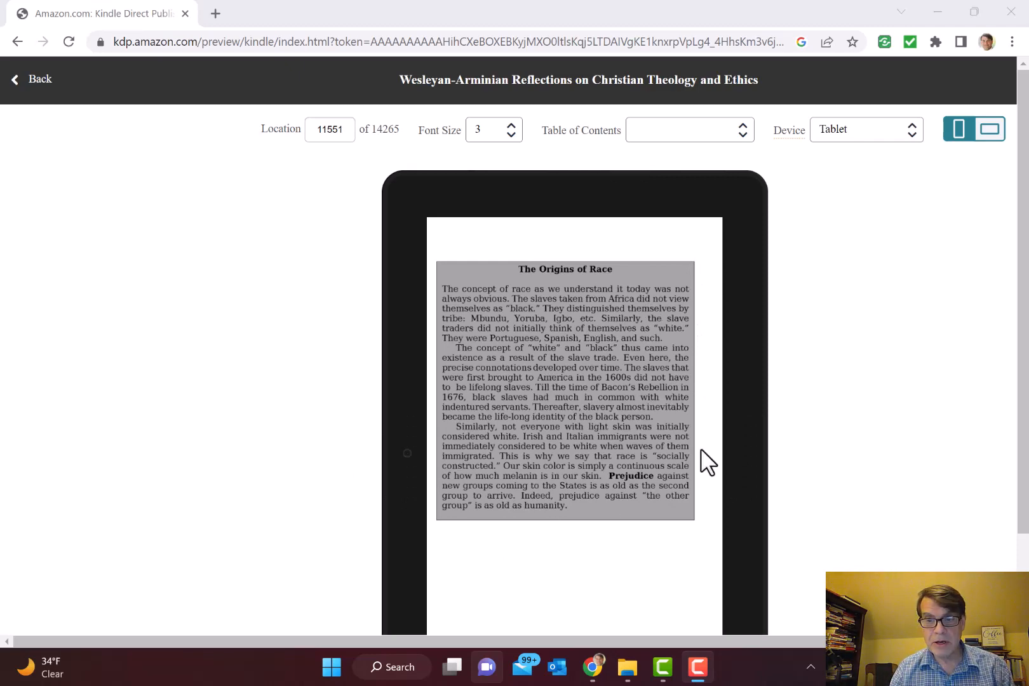
left_click(746, 458)
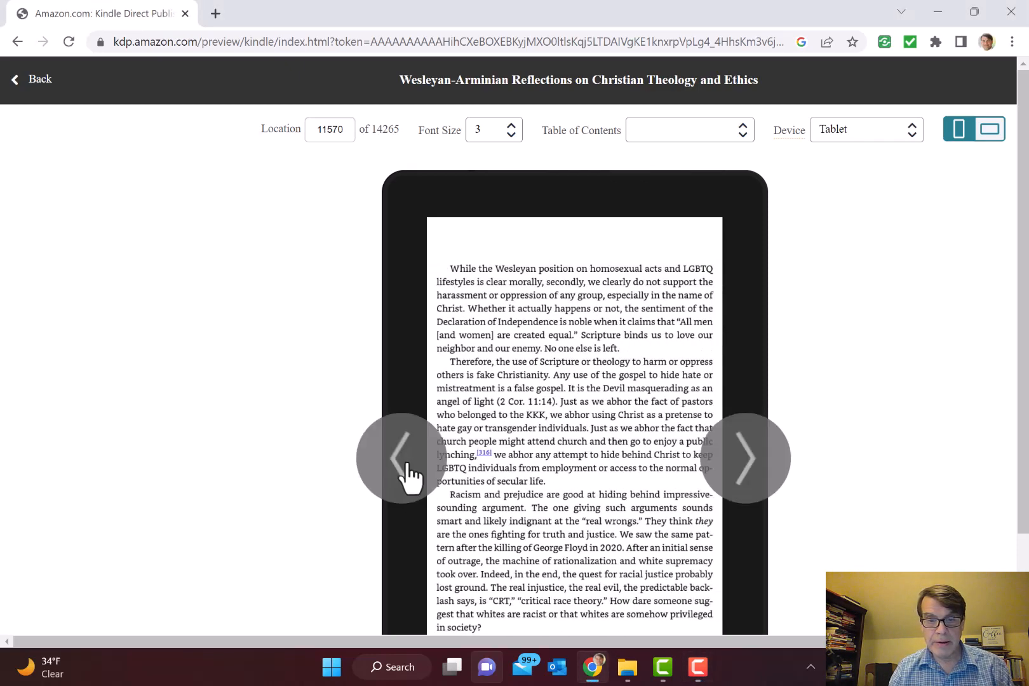
left_click(732, 463)
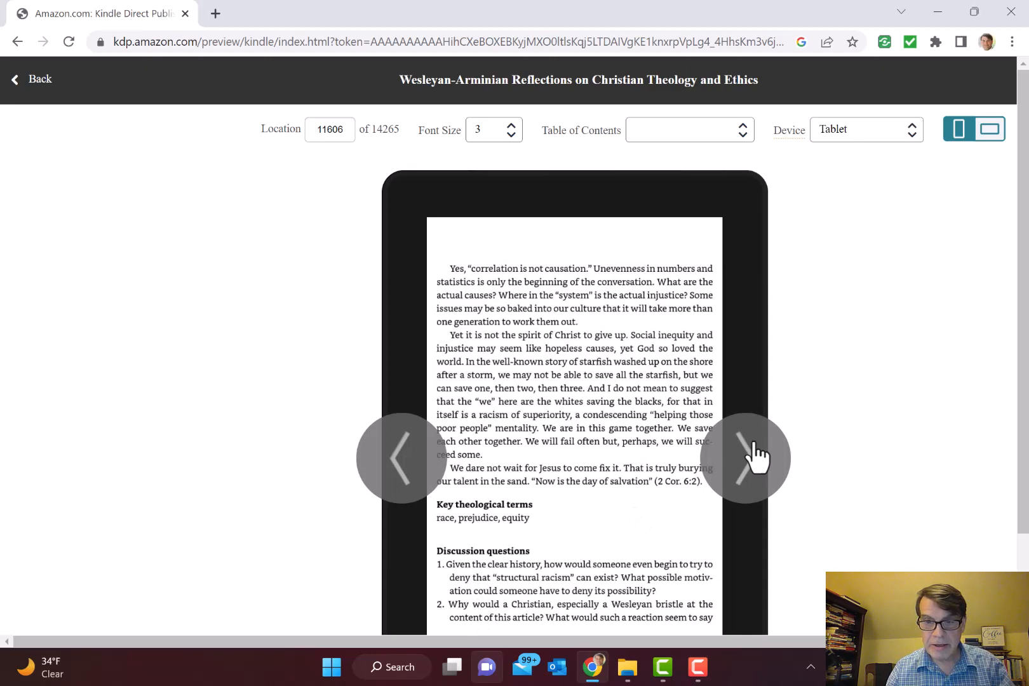
left_click(753, 446)
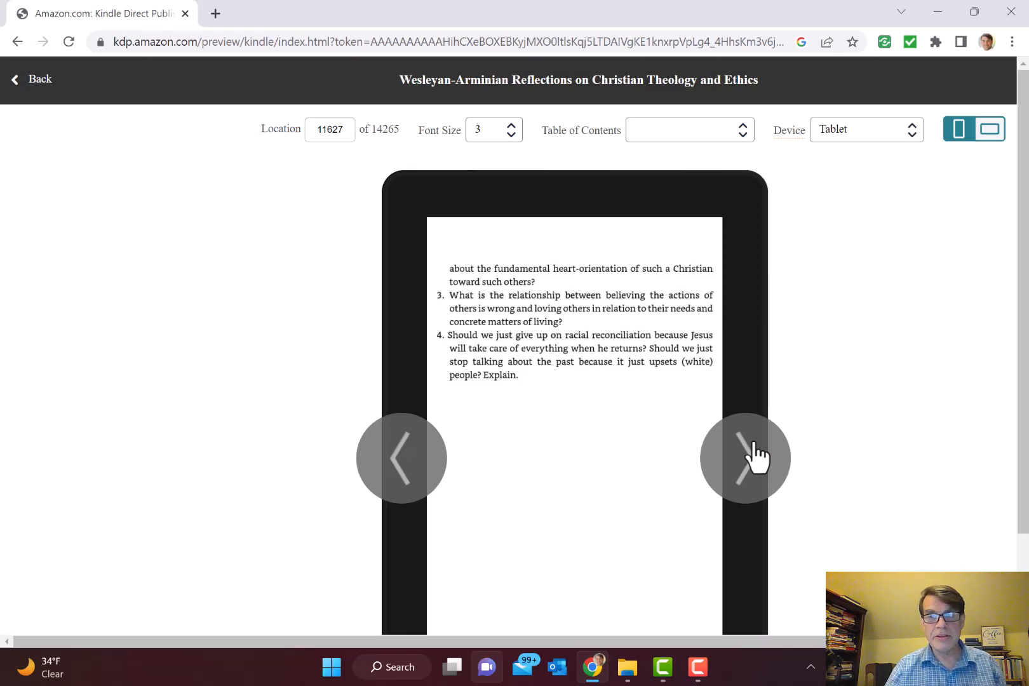
Step: Leave the preview, continue to Kindle eBook Pricing, and enroll the book in KDP Select
left_click(34, 87)
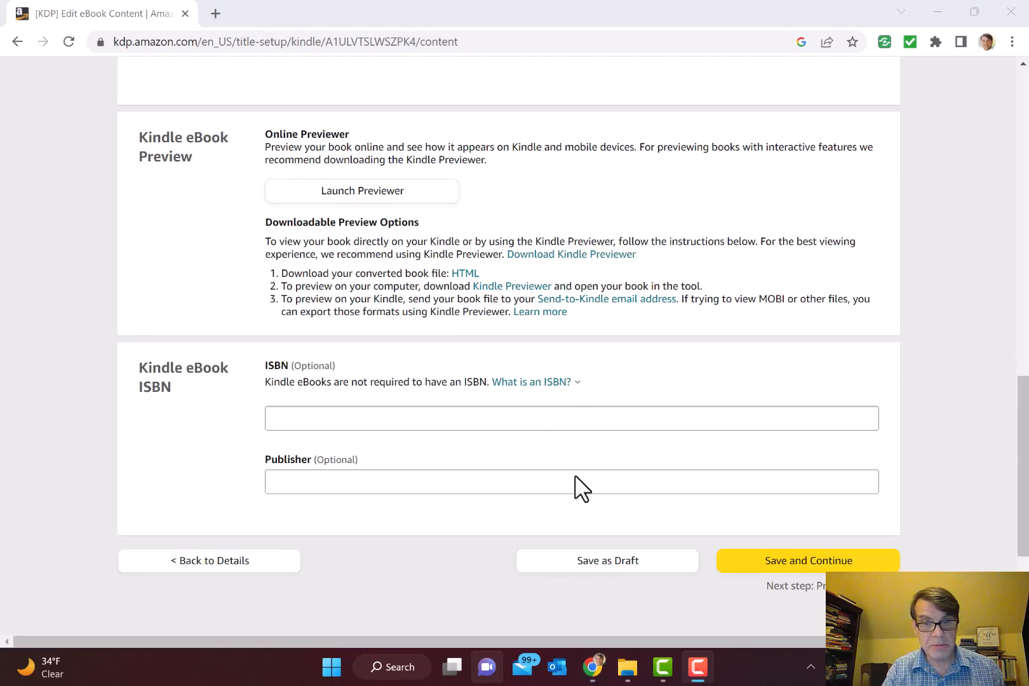
left_click(816, 567)
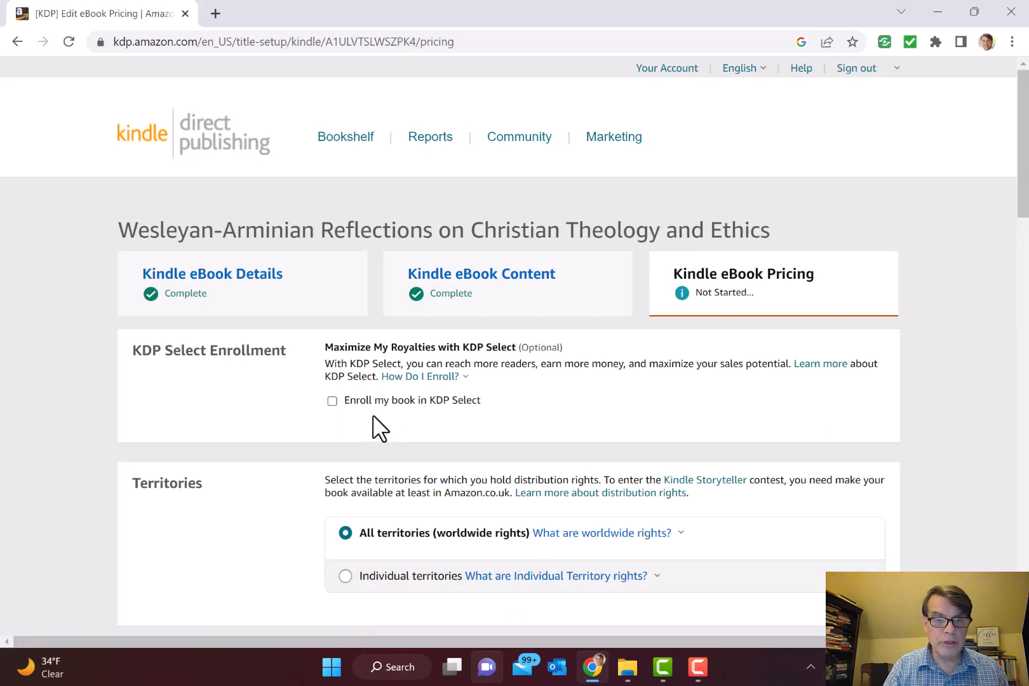
left_click(332, 401)
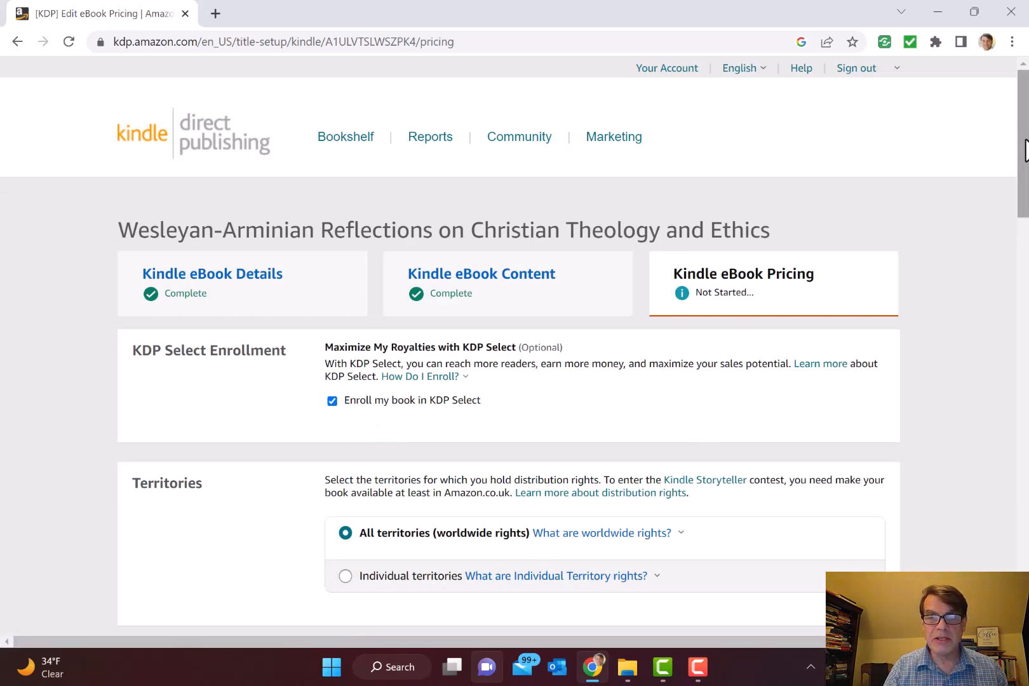
Step: Choose the 70% royalty plan and set the Amazon.com list price to 24.99 USD
left_click_drag(1025, 149, 1027, 198)
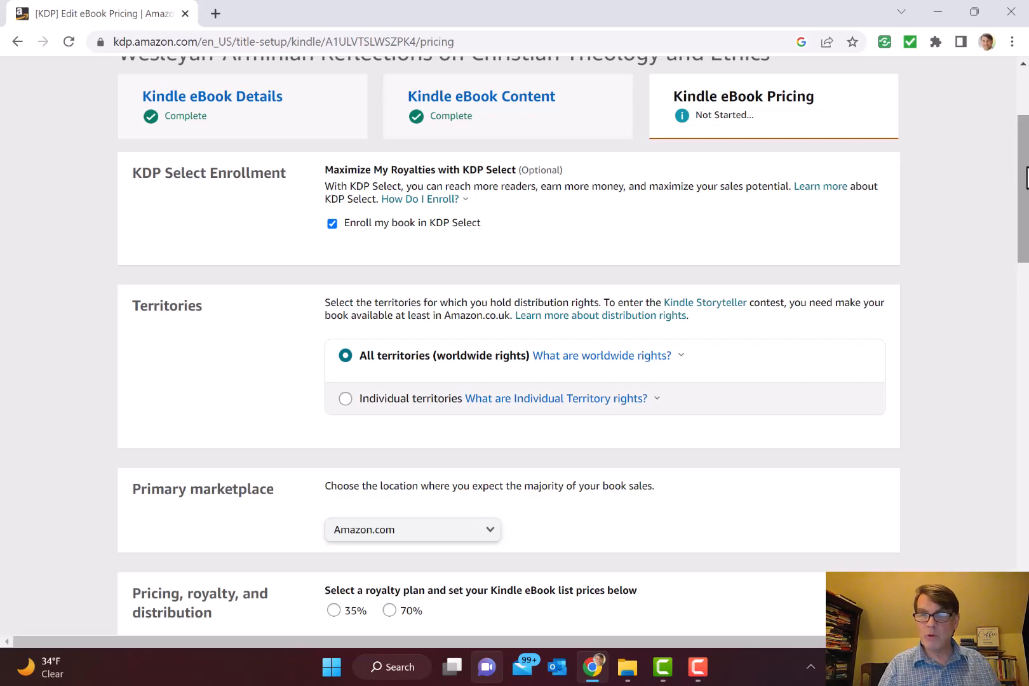
left_click_drag(1027, 179, 1027, 241)
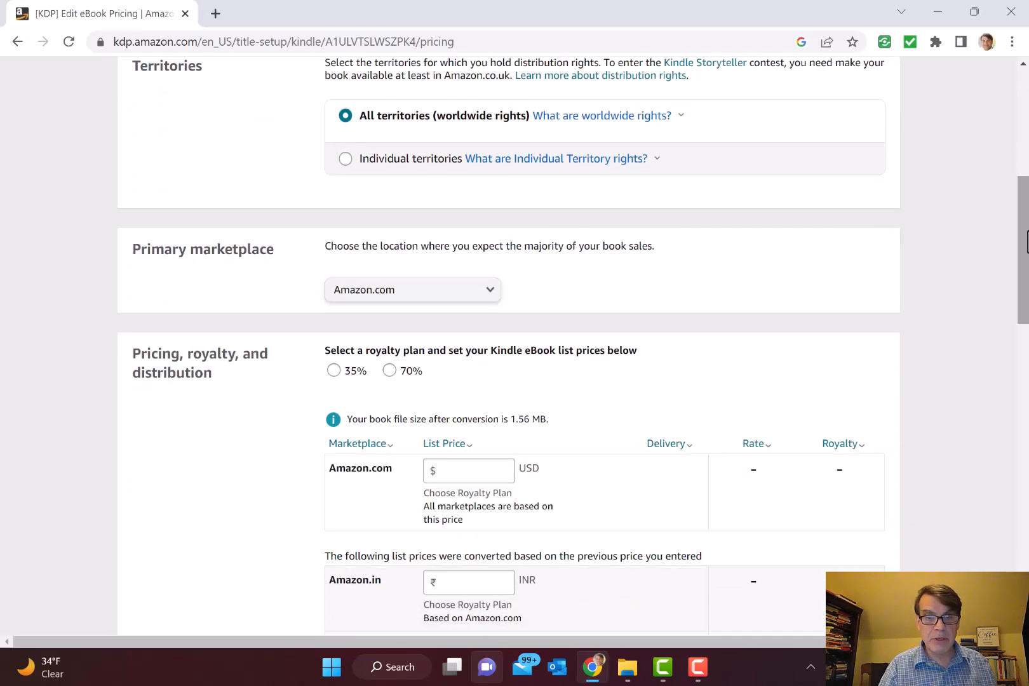
left_click(389, 371)
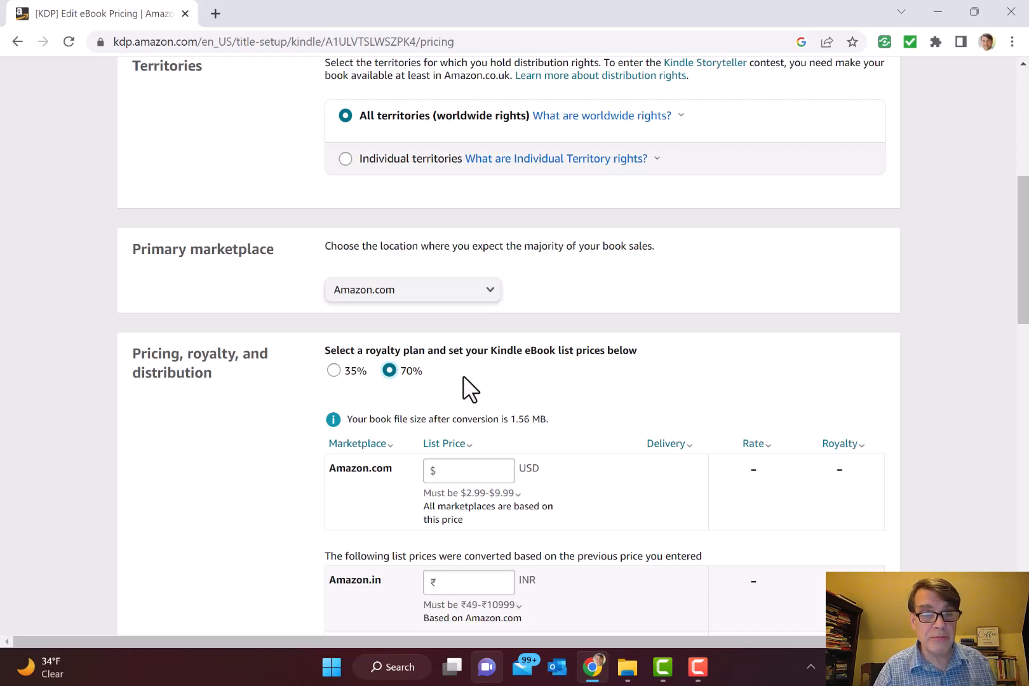
left_click(467, 470)
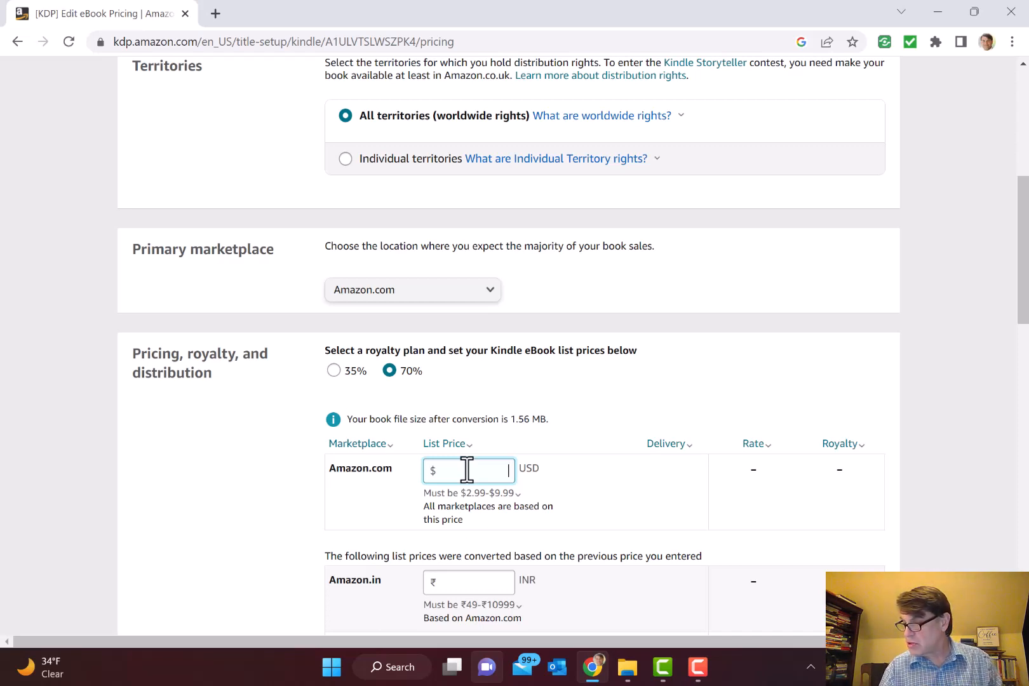
type("24.99")
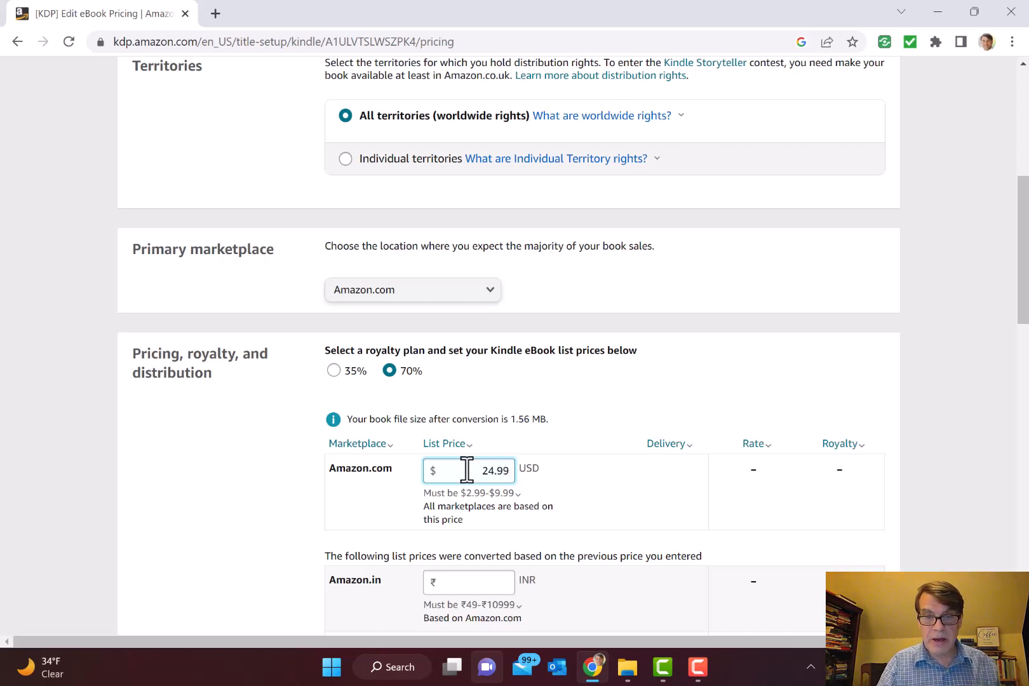
left_click(234, 509)
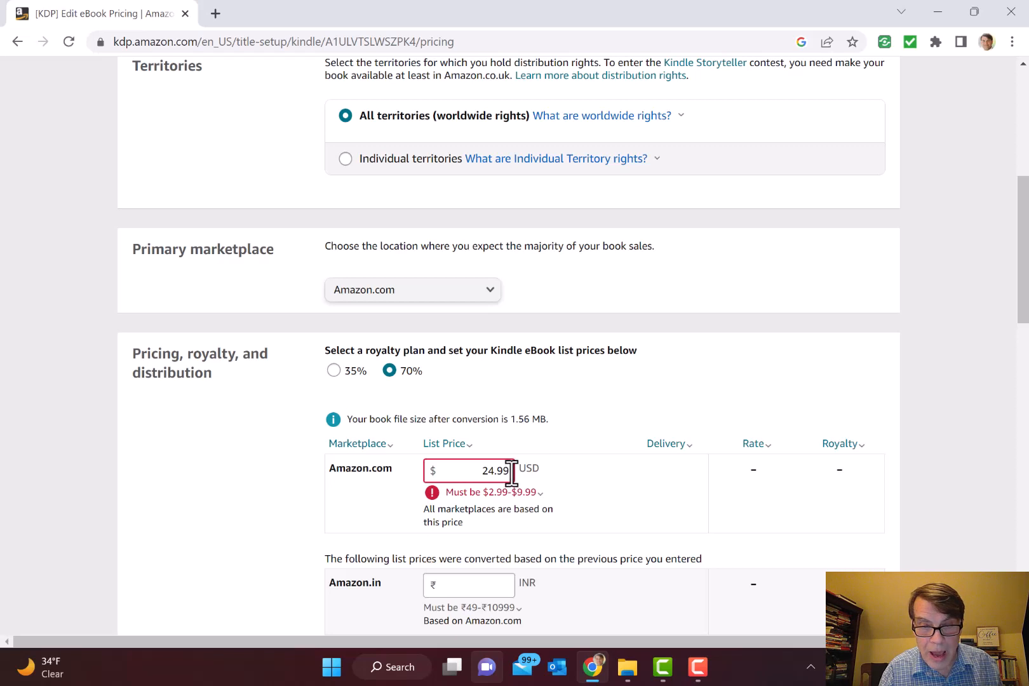
Step: Change the royalty plan to 35% and submit the Kindle eBook for publishing
left_click(334, 371)
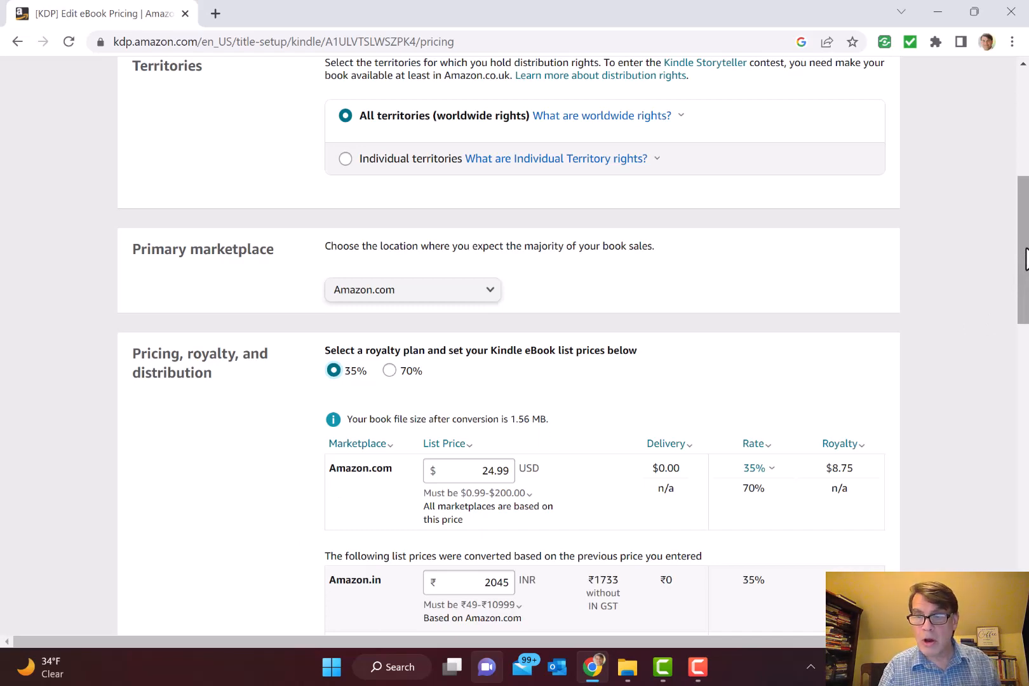
left_click_drag(1026, 264, 1026, 515)
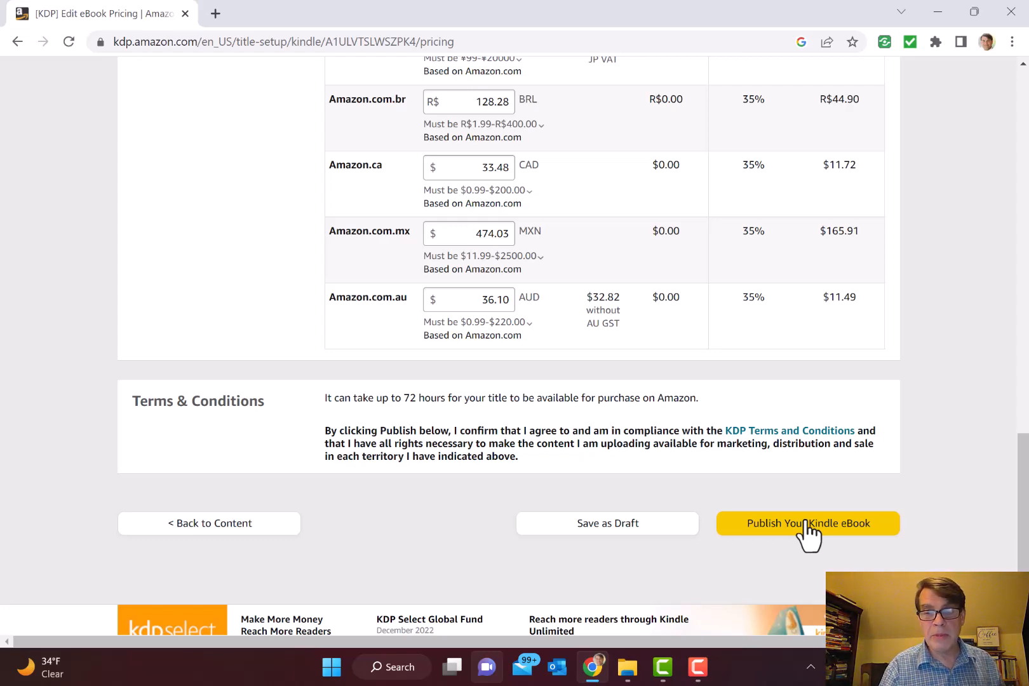
left_click(808, 526)
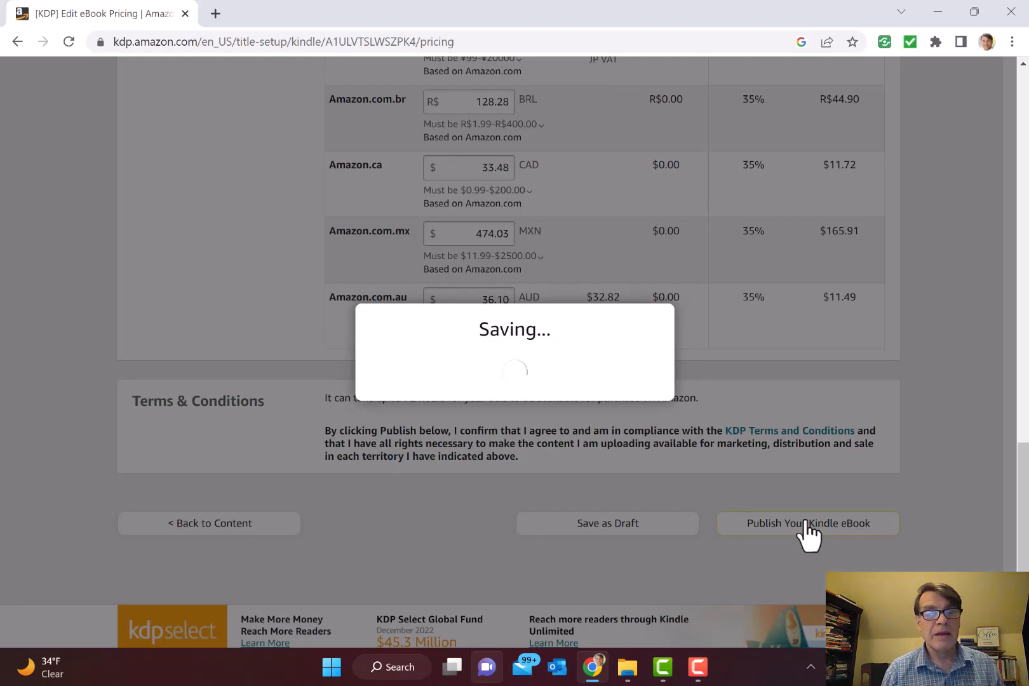